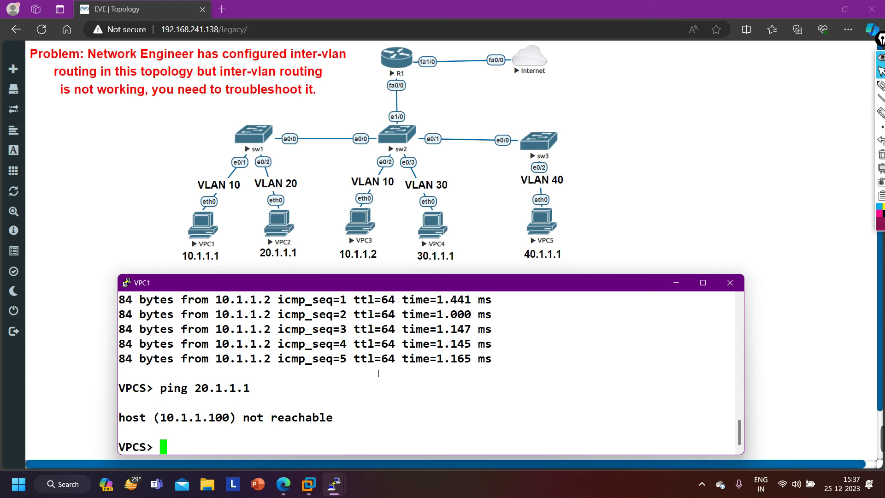
Step: Display VPC1's full IP configuration with show ip all and check its address and gateway
{"action": "type", "text": "show"}
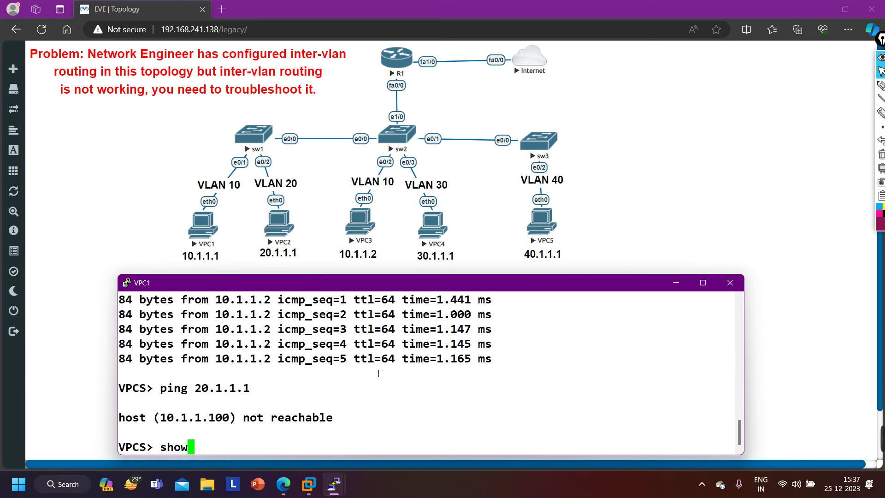
{"action": "type", "text": " ip all"}
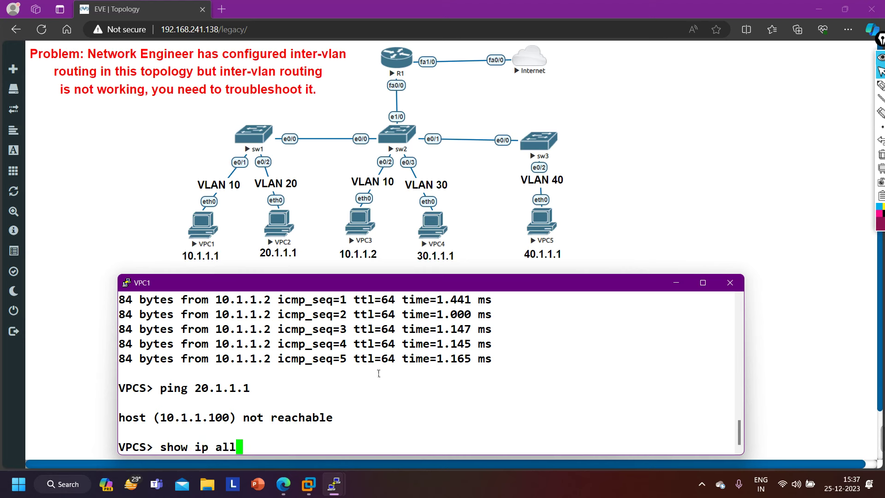
{"action": "key", "text": "Return"}
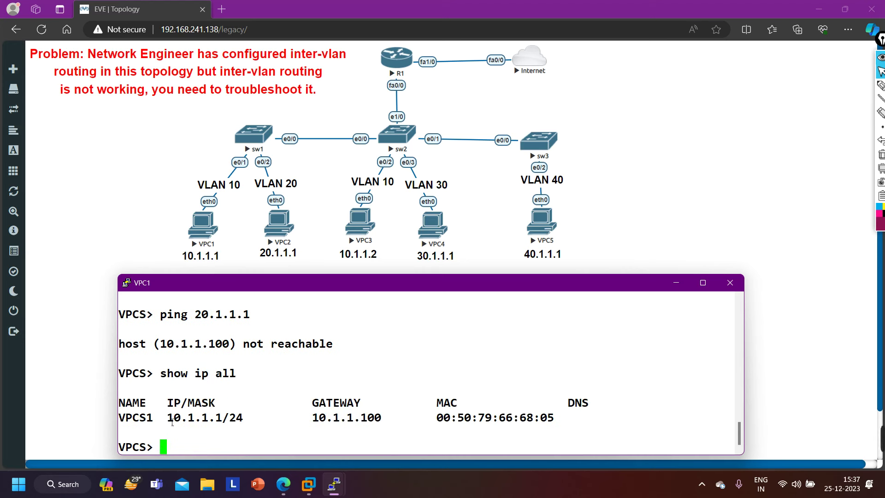
{"action": "left_click_drag", "start_coordinate": [172, 422], "coordinate": [248, 421]}
{"action": "mouse_move", "coordinate": [308, 428]}
{"action": "left_mouse_down"}
{"action": "mouse_move", "coordinate": [350, 435]}
{"action": "mouse_move", "coordinate": [385, 422]}
{"action": "mouse_move", "coordinate": [301, 428]}
{"action": "left_mouse_up"}
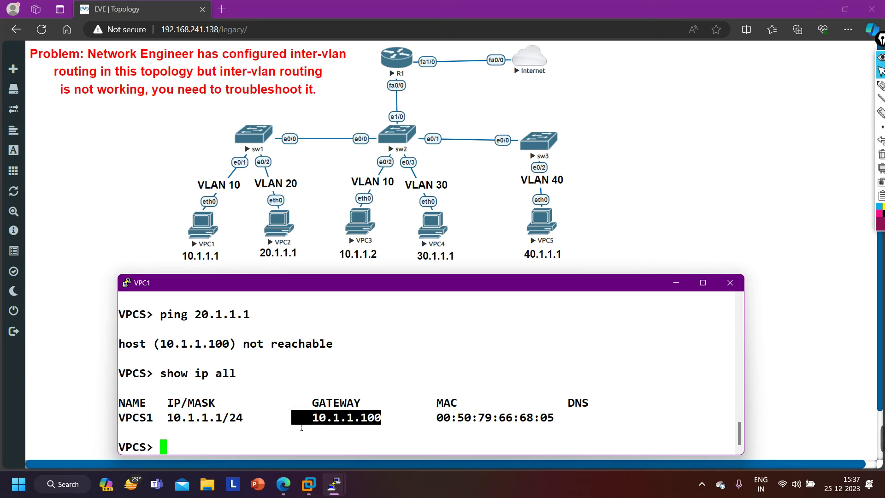
Step: Ping the gateway 10.1.1.100 twice from VPC1
{"action": "type", "text": "ping"}
{"action": "type", "text": "10.1.1.100"}
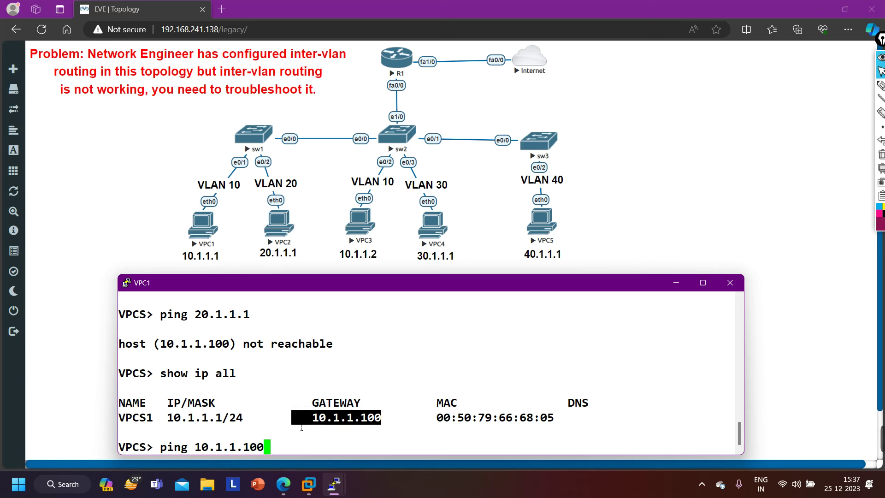
{"action": "key", "text": "Return"}
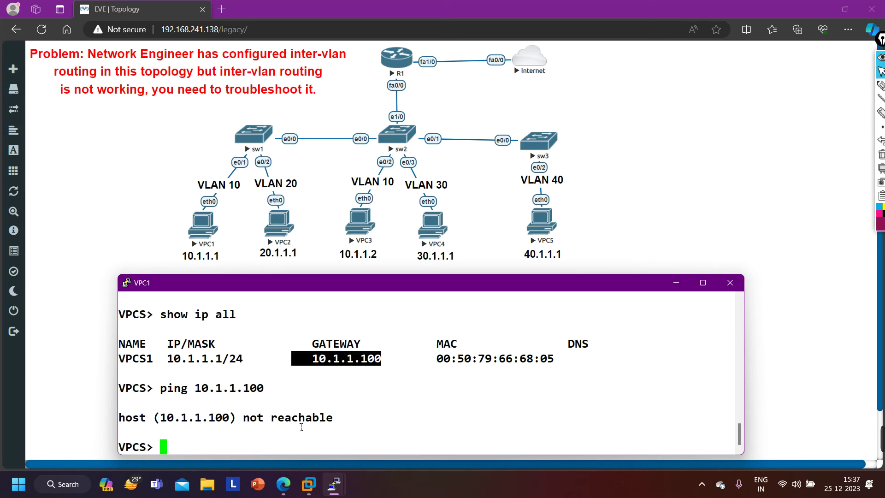
{"action": "key", "text": "Up"}
{"action": "key", "text": "Return"}
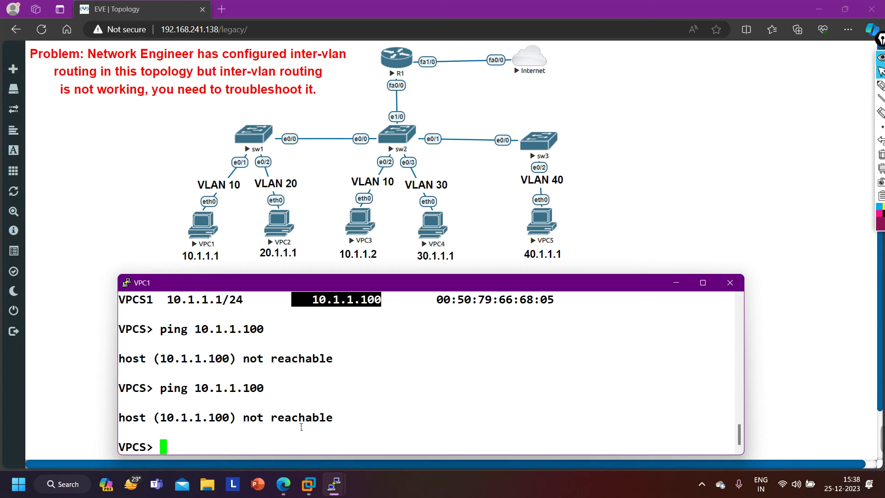
Step: Switch to the sw1 console, set the switch's hostname to SW1 and leave configuration mode
{"action": "left_click", "coordinate": [107, 249]}
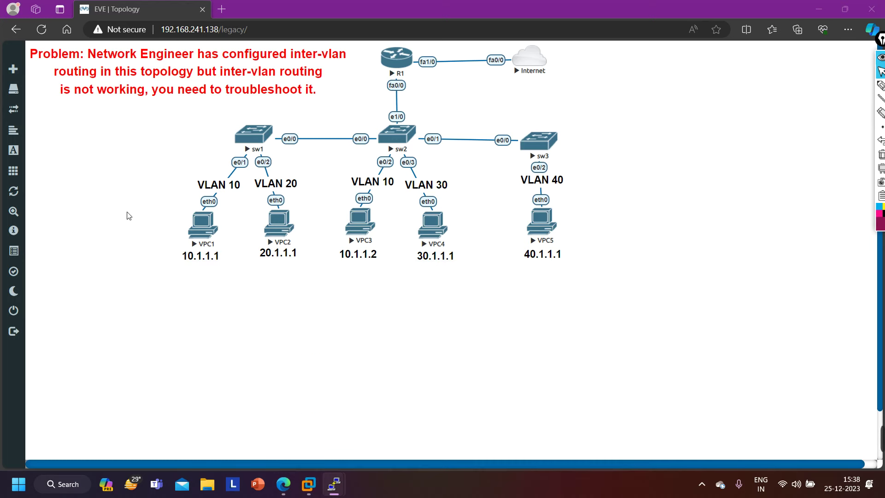
{"action": "mouse_move", "coordinate": [345, 493]}
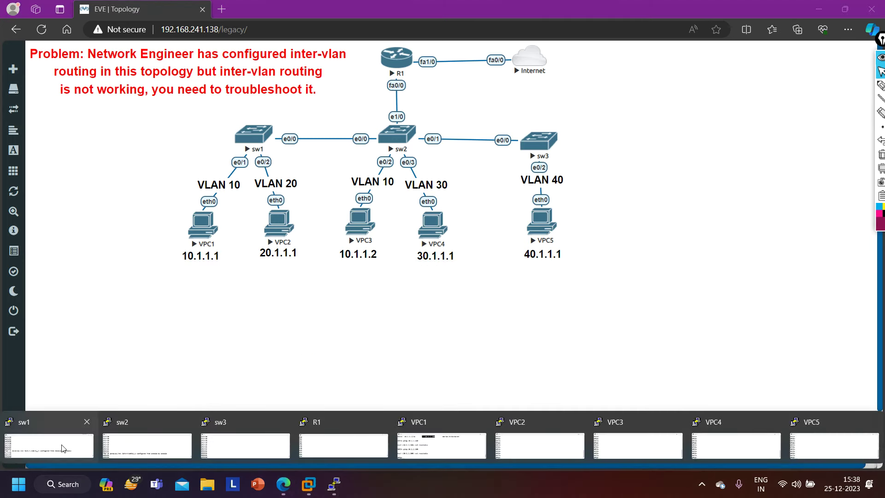
{"action": "left_click", "coordinate": [49, 445]}
{"action": "type", "text": "con"}
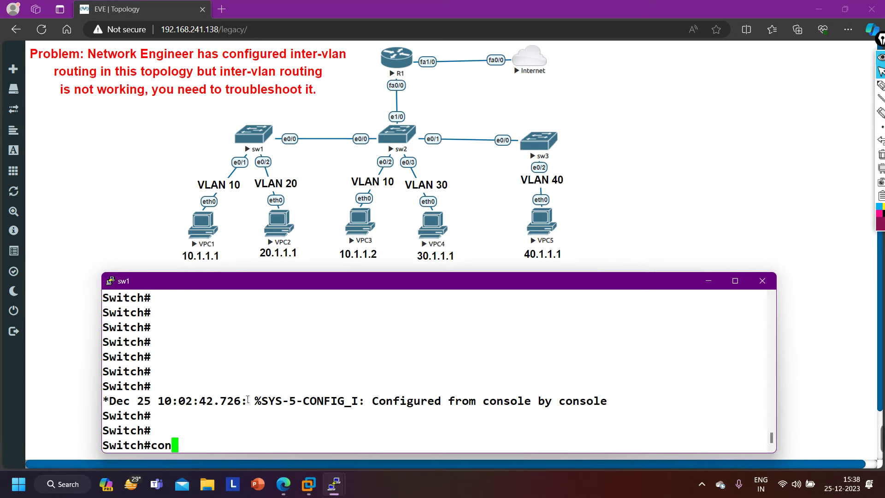
{"action": "type", "text": "f"}
{"action": "key", "text": "Tab"}
{"action": "key", "text": "Return"}
{"action": "key", "text": "Return"}
{"action": "key", "text": "Return"}
{"action": "type", "text": "ho"}
{"action": "key", "text": "Tab"}
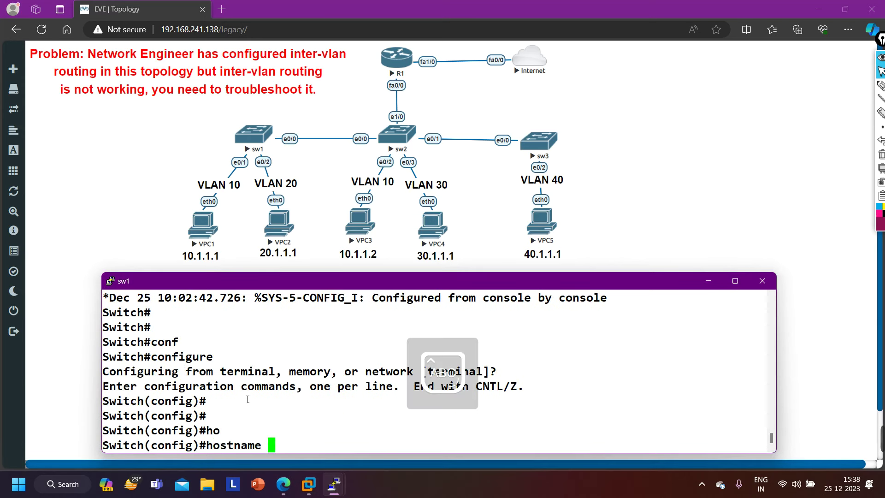
{"action": "type", "text": "SW1"}
{"action": "key", "text": "Return"}
{"action": "type", "text": "exi"}
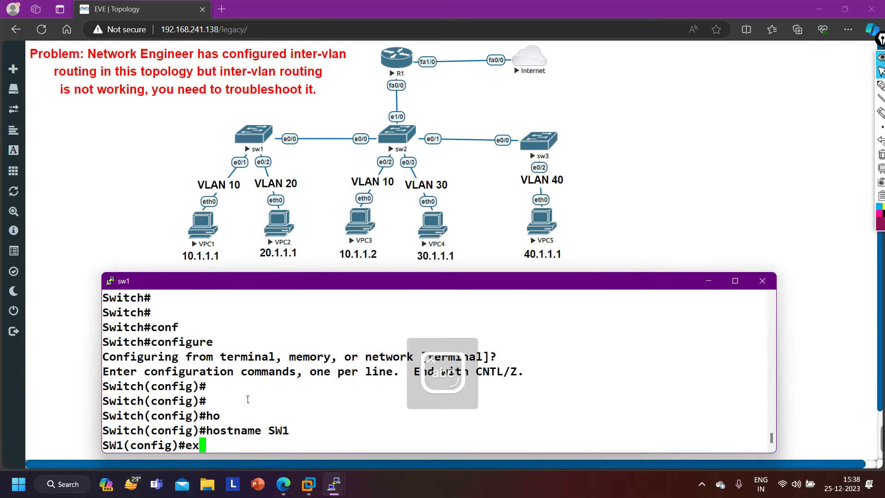
{"action": "key", "text": "Return"}
{"action": "key", "text": "Return"}
{"action": "key", "text": "Return"}
{"action": "key", "text": "Return"}
{"action": "key", "text": "Return"}
{"action": "key", "text": "Return"}
{"action": "key", "text": "Return"}
{"action": "key", "text": "Return"}
{"action": "key", "text": "Return"}
{"action": "key", "text": "Return"}
{"action": "key", "text": "Return"}
Step: Enter the command show run int e0/0 at the SW1 prompt without running it
{"action": "type", "text": "sh"}
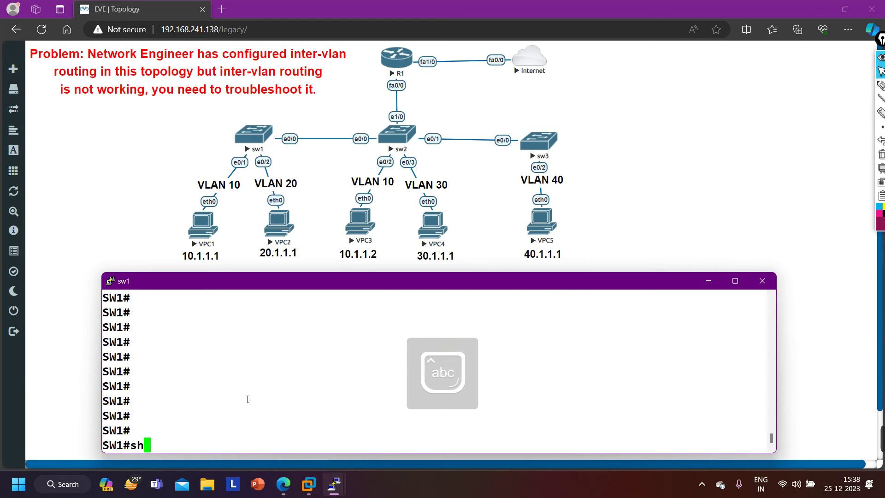
{"action": "key", "text": "Tab"}
{"action": "type", "text": "run int e0/0"}
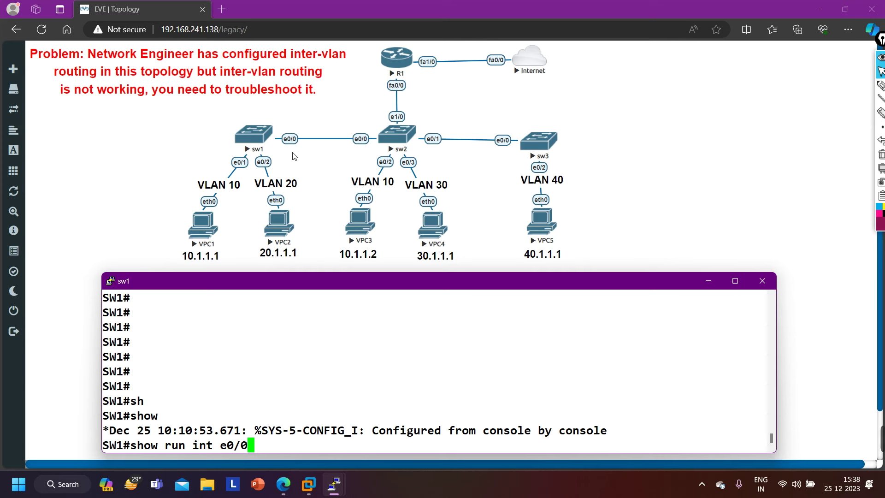
Step: Mark VPC1, VPC3 and both e0/0 ends of the sw1–sw2 link with the pen, and clear the drawings
{"action": "left_click", "coordinate": [880, 86]}
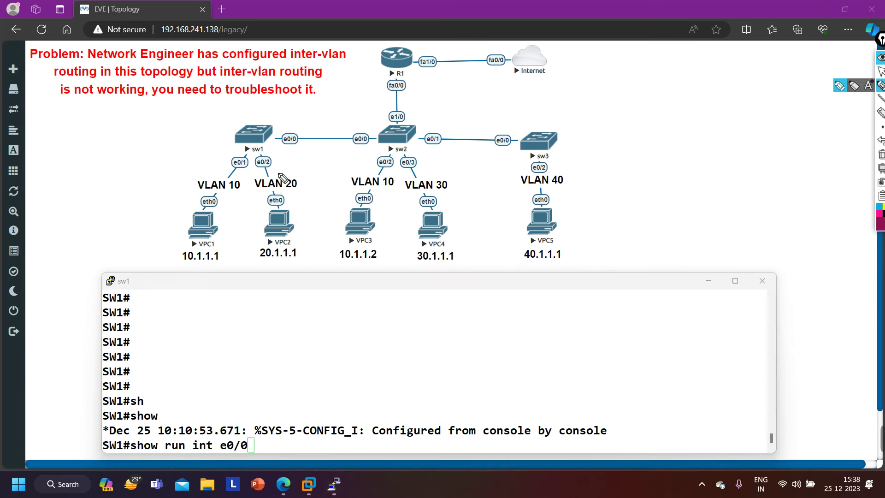
{"action": "mouse_move", "coordinate": [220, 201]}
{"action": "left_mouse_down"}
{"action": "mouse_move", "coordinate": [180, 205]}
{"action": "mouse_move", "coordinate": [159, 267]}
{"action": "mouse_move", "coordinate": [238, 257]}
{"action": "mouse_move", "coordinate": [222, 202]}
{"action": "left_mouse_up"}
{"action": "mouse_move", "coordinate": [367, 201]}
{"action": "left_mouse_down"}
{"action": "mouse_move", "coordinate": [329, 221]}
{"action": "mouse_move", "coordinate": [404, 233]}
{"action": "mouse_move", "coordinate": [375, 204]}
{"action": "left_mouse_up"}
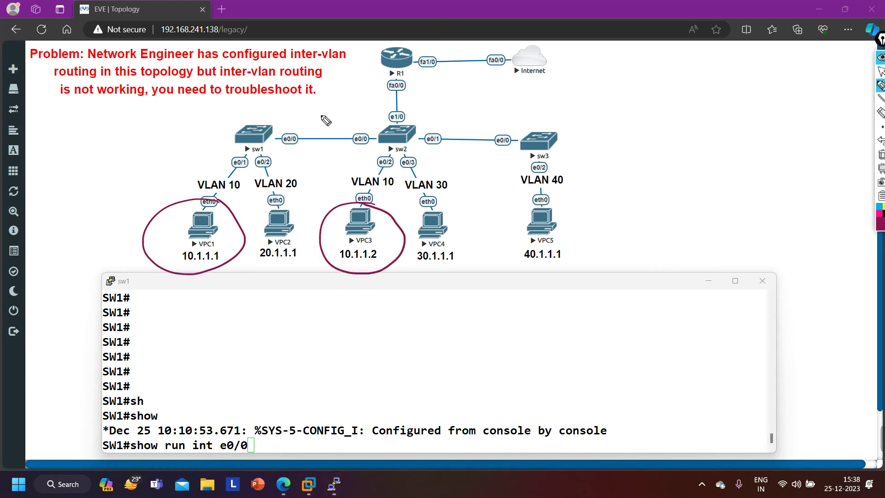
{"action": "mouse_move", "coordinate": [345, 110]}
{"action": "left_mouse_down"}
{"action": "mouse_move", "coordinate": [318, 131]}
{"action": "mouse_move", "coordinate": [330, 136]}
{"action": "mouse_move", "coordinate": [283, 130]}
{"action": "left_mouse_up"}
{"action": "left_click_drag", "start_coordinate": [371, 144], "coordinate": [355, 130]}
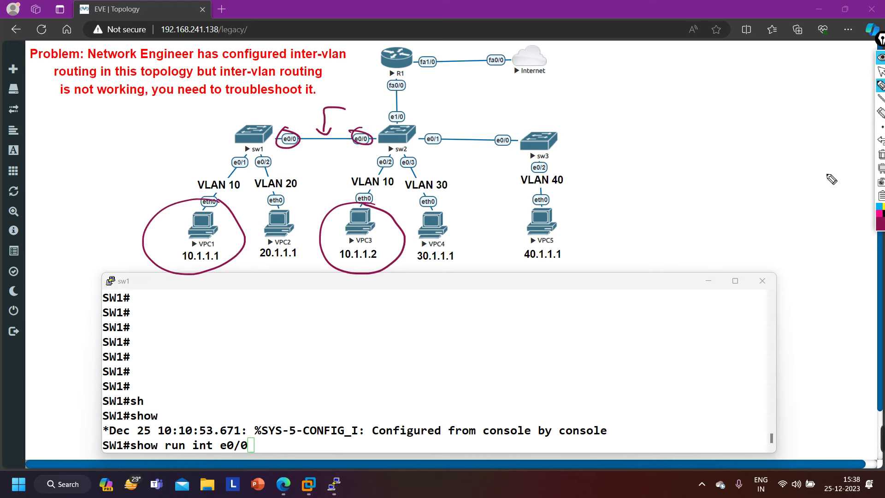
{"action": "left_click", "coordinate": [881, 140]}
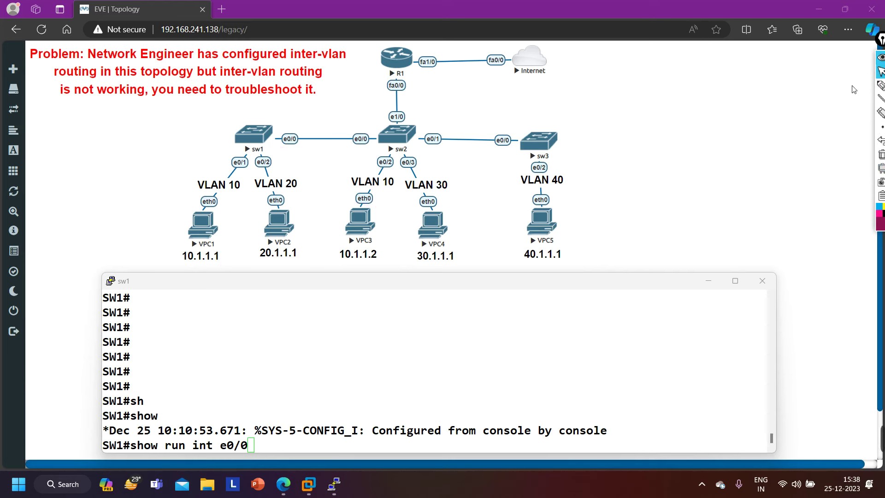
Step: Run the entered show command on SW1 and examine the trunk settings of Ethernet0/0
{"action": "left_click", "coordinate": [528, 361]}
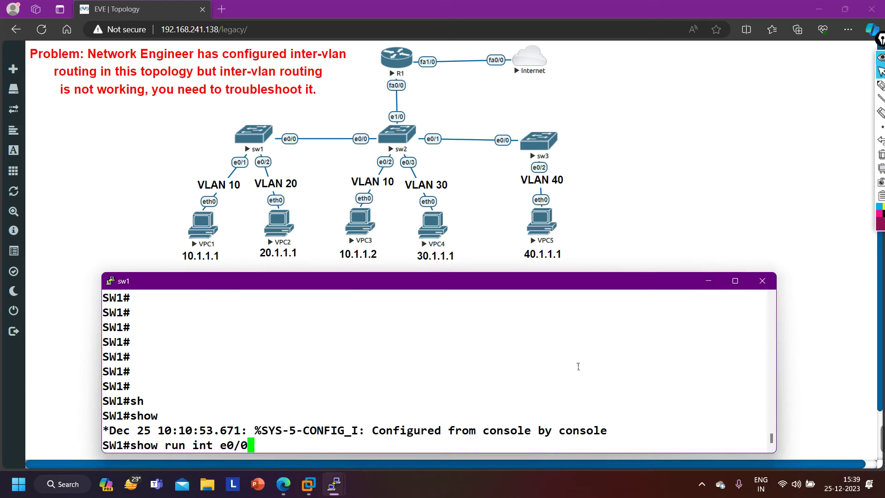
{"action": "key", "text": "Return"}
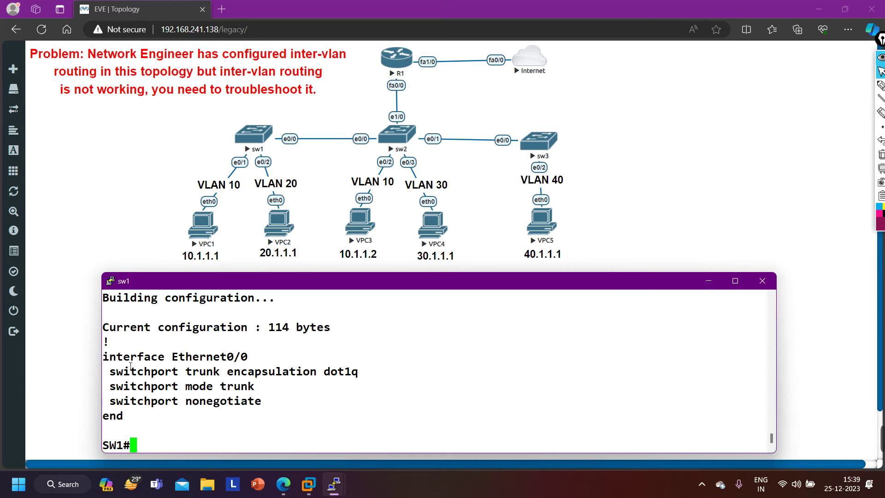
{"action": "left_click_drag", "start_coordinate": [127, 364], "coordinate": [269, 369]}
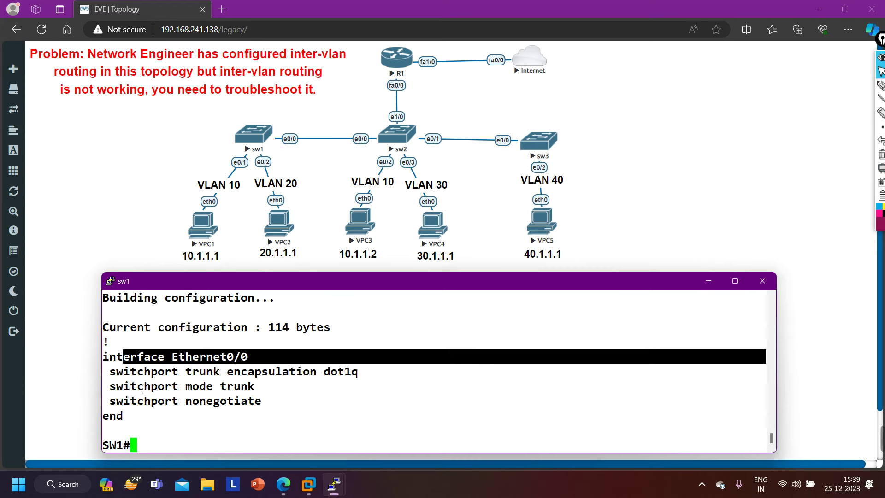
{"action": "left_click_drag", "start_coordinate": [116, 373], "coordinate": [283, 396]}
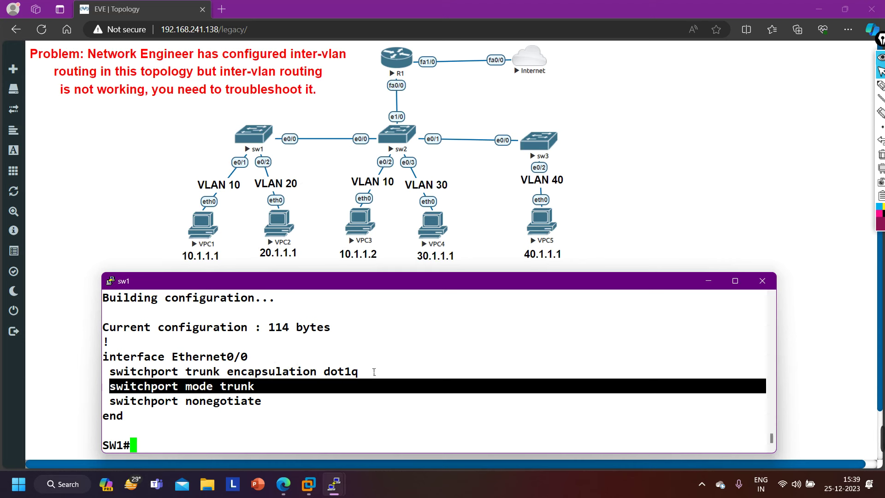
Step: Display the trunk interfaces on SW1 with show int trunk
{"action": "type", "text": "sh"}
{"action": "key", "text": "Tab"}
{"action": "type", "text": "int tru"}
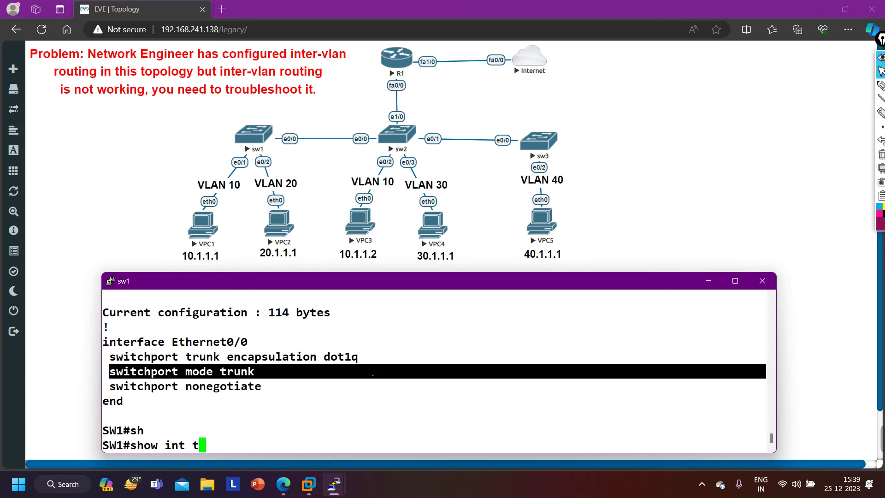
{"action": "key", "text": "Tab"}
{"action": "key", "text": "Return"}
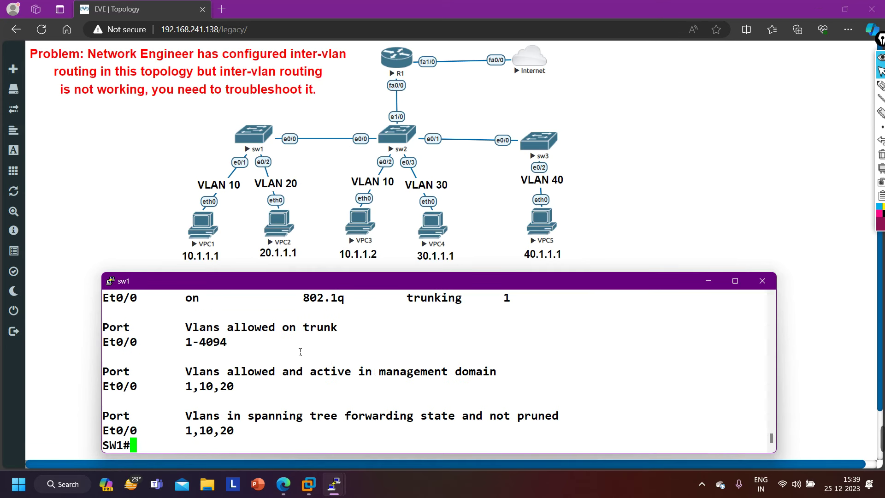
Step: Examine the Et0/0 trunk's encapsulation, status, native VLAN and allowed VLANs in SW1's output
{"action": "scroll", "coordinate": [300, 354], "scroll_direction": "up", "scroll_amount": 2}
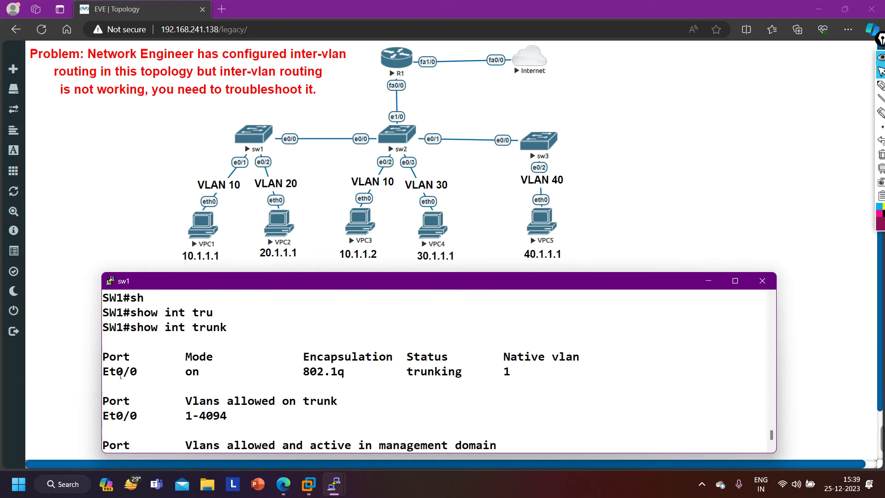
{"action": "left_click_drag", "start_coordinate": [139, 377], "coordinate": [116, 374]}
{"action": "left_click_drag", "start_coordinate": [295, 377], "coordinate": [353, 379]}
{"action": "left_click_drag", "start_coordinate": [407, 374], "coordinate": [455, 374]}
{"action": "left_click_drag", "start_coordinate": [513, 373], "coordinate": [502, 379]}
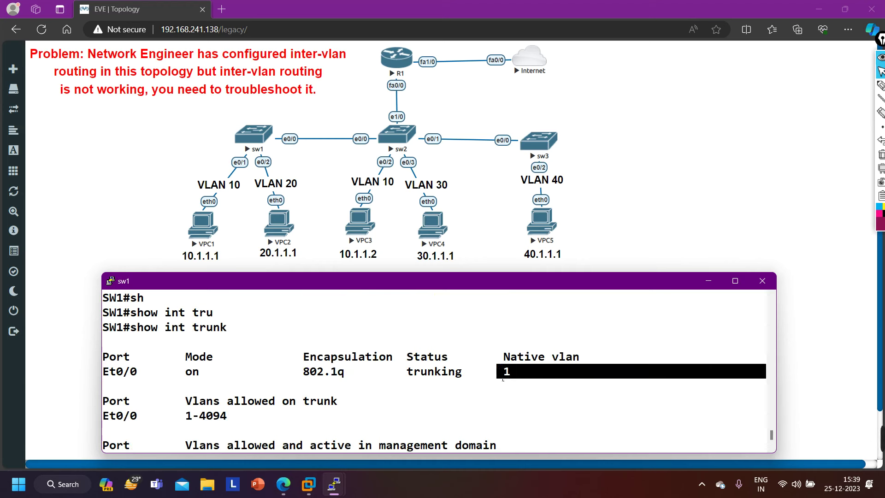
{"action": "scroll", "coordinate": [191, 421], "scroll_direction": "down", "scroll_amount": 2}
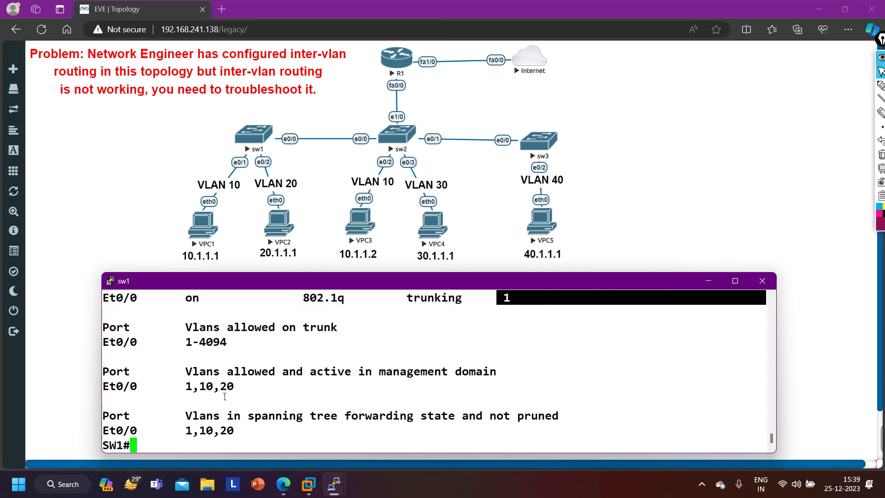
{"action": "left_click_drag", "start_coordinate": [175, 348], "coordinate": [231, 348]}
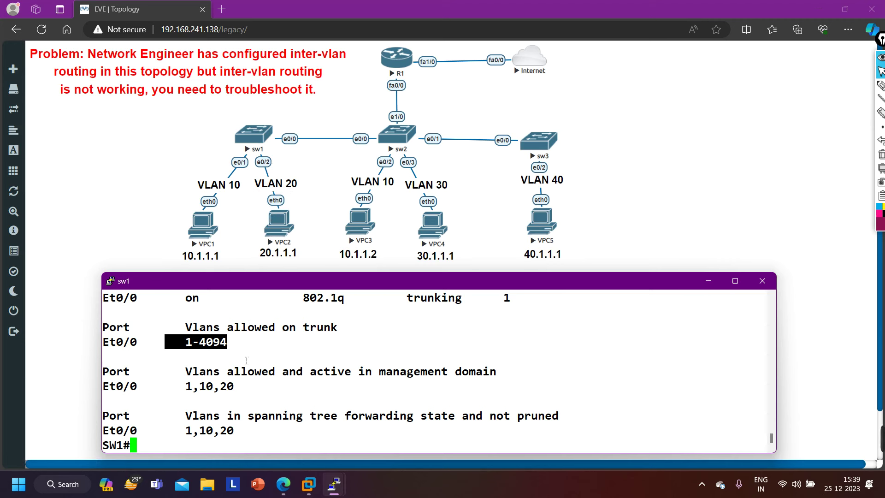
{"action": "key", "text": "Return"}
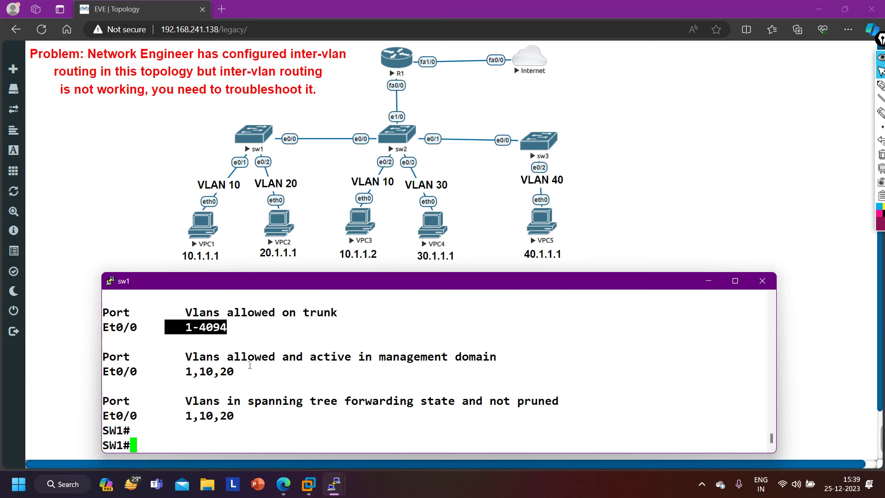
Step: List SW1's VLANs with show vlan brief and check the entries for VLANs 10 and 20
{"action": "type", "text": "sh"}
{"action": "key", "text": "Tab"}
{"action": "type", "text": "vl"}
{"action": "key", "text": "Tab"}
{"action": "type", "text": "br"}
{"action": "key", "text": "Tab"}
{"action": "key", "text": "Return"}
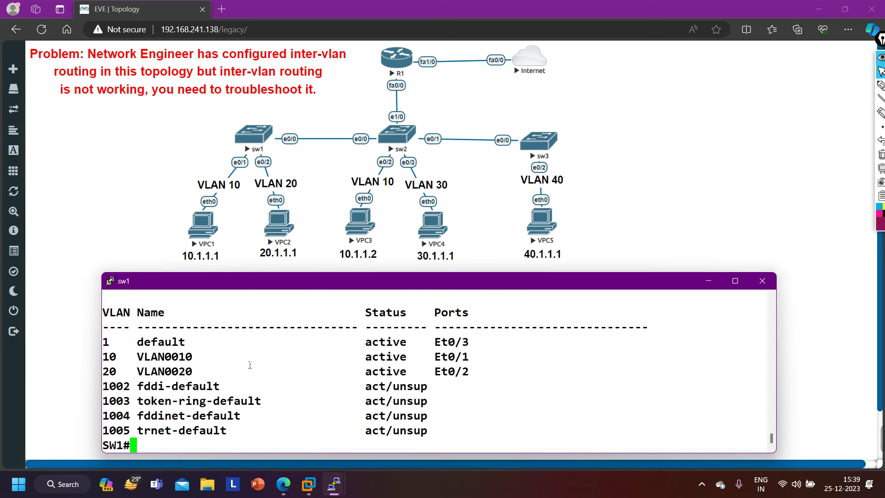
{"action": "left_click_drag", "start_coordinate": [103, 356], "coordinate": [164, 374]}
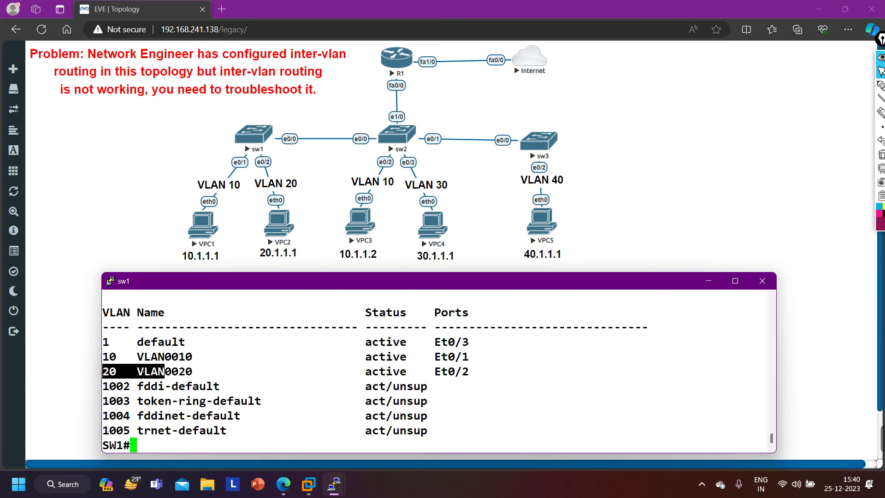
{"action": "left_click_drag", "start_coordinate": [104, 356], "coordinate": [121, 378]}
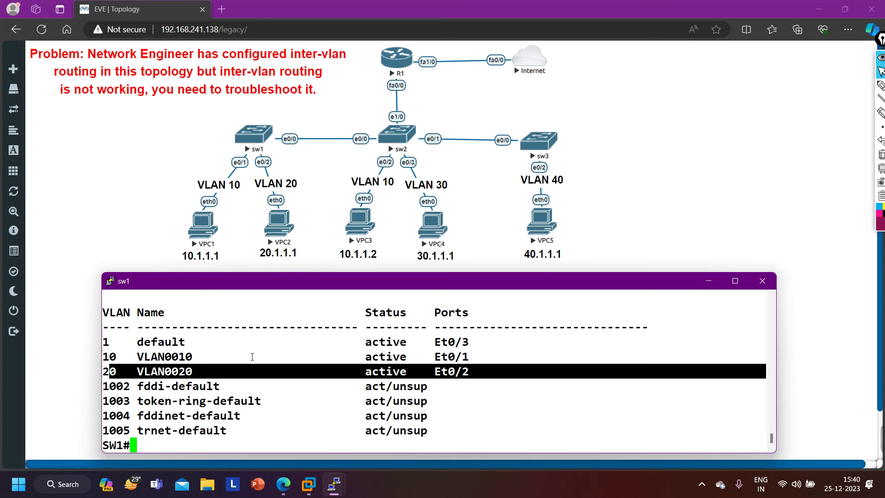
{"action": "key", "text": "Return"}
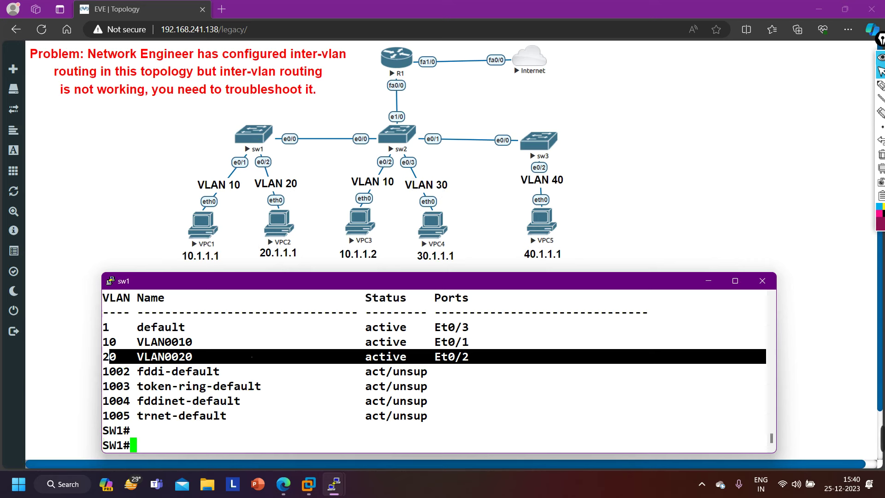
Step: Enter global configuration mode on SW1 and create VLAN 30
{"action": "type", "text": "conf"}
{"action": "key", "text": "Tab"}
{"action": "key", "text": "Return"}
{"action": "key", "text": "Return"}
{"action": "key", "text": "Return"}
{"action": "key", "text": "Return"}
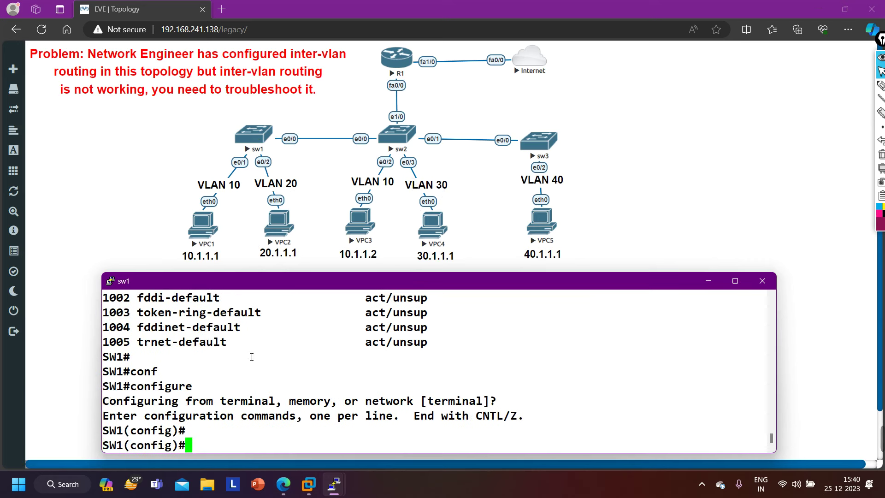
{"action": "type", "text": "vl"}
{"action": "key", "text": "Tab"}
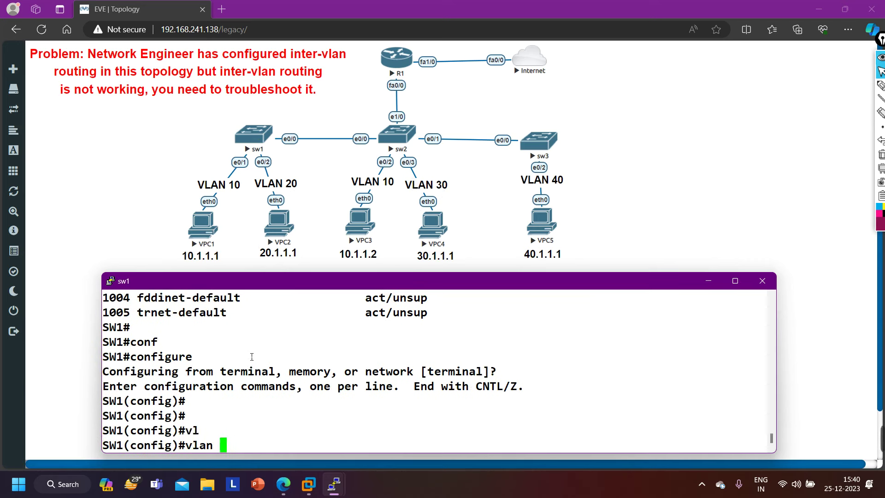
{"action": "type", "text": "30"}
{"action": "key", "text": "Return"}
{"action": "type", "text": "exi"}
{"action": "key", "text": "Return"}
Step: Create VLAN 40 on SW1 and return to global configuration mode
{"action": "type", "text": "vl"}
{"action": "key", "text": "Tab"}
{"action": "type", "text": "40"}
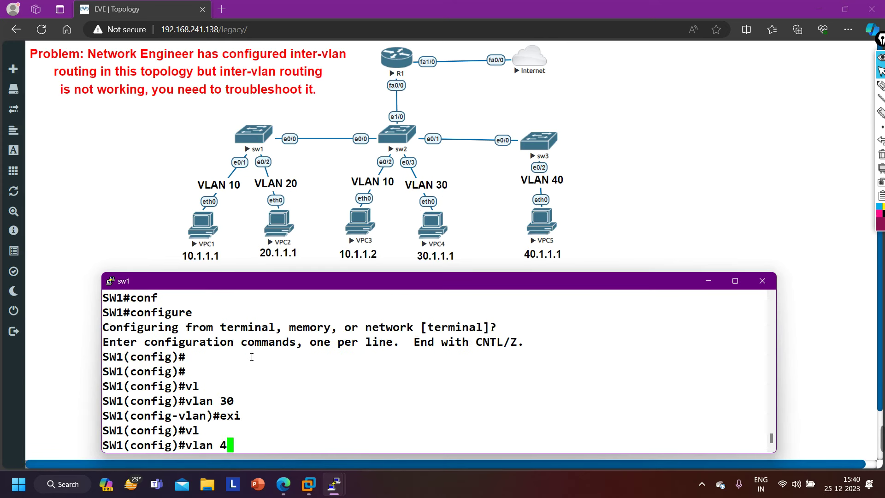
{"action": "key", "text": "Return"}
{"action": "type", "text": "exi"}
{"action": "key", "text": "Return"}
{"action": "key", "text": "Return"}
{"action": "key", "text": "Return"}
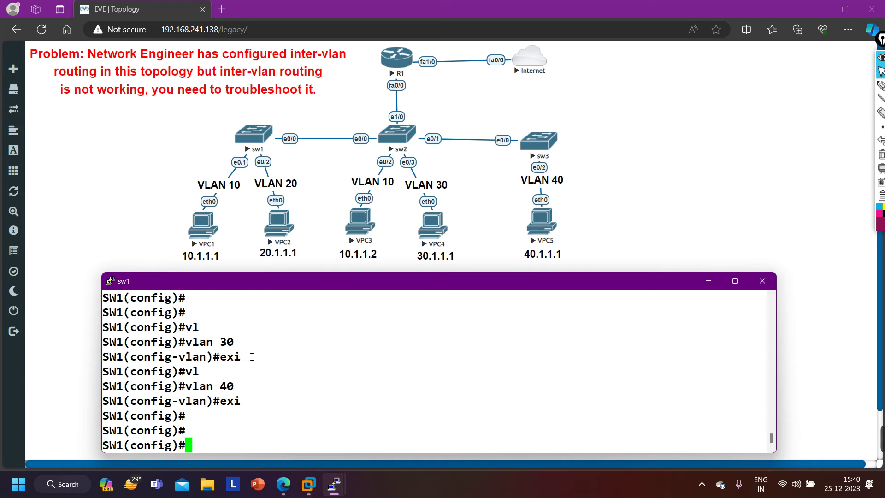
Step: Leave configuration mode on SW1 and check the entries for VLANs 30 and 40 with show vlan brief
{"action": "key", "text": "ctrl+z"}
{"action": "key", "text": "Return"}
{"action": "key", "text": "Return"}
{"action": "key", "text": "Return"}
{"action": "key", "text": "Return"}
{"action": "type", "text": "sh"}
{"action": "key", "text": "Tab"}
{"action": "type", "text": "vl"}
{"action": "key", "text": "Tab"}
{"action": "type", "text": "br"}
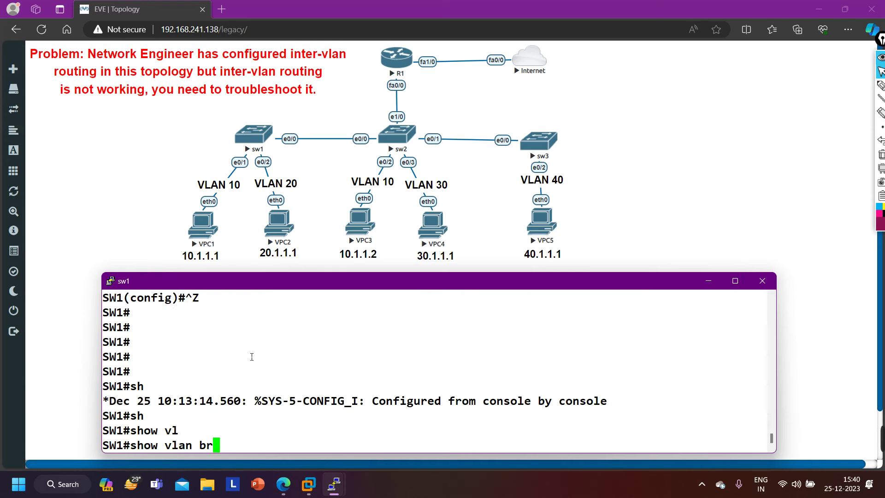
{"action": "key", "text": "Return"}
{"action": "double_click", "coordinate": [134, 357]}
{"action": "left_click_drag", "start_coordinate": [109, 371], "coordinate": [202, 382]}
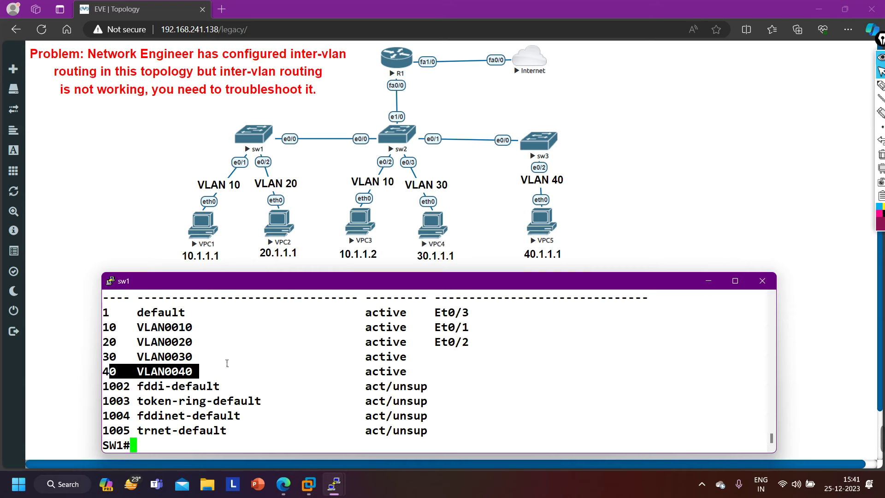
Step: Minimize SW1's console, switch to the sw2 console and enter privileged EXEC mode
{"action": "left_click", "coordinate": [708, 280]}
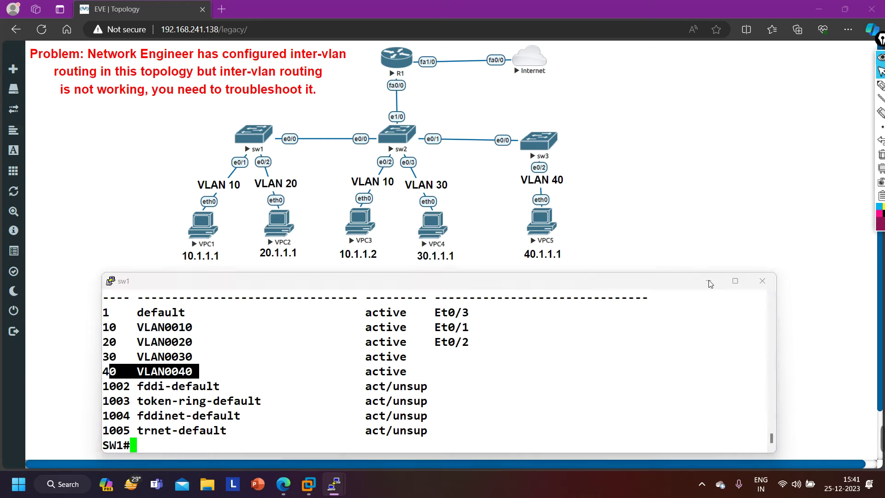
{"action": "mouse_move", "coordinate": [331, 492]}
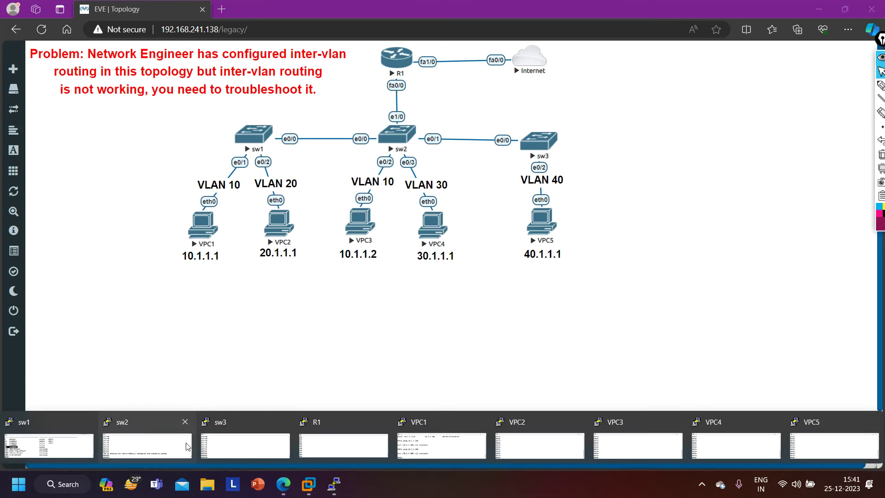
{"action": "left_click", "coordinate": [147, 443]}
{"action": "key", "text": "Return"}
{"action": "key", "text": "Return"}
{"action": "key", "text": "Return"}
{"action": "key", "text": "Return"}
{"action": "type", "text": "en"}
{"action": "key", "text": "Return"}
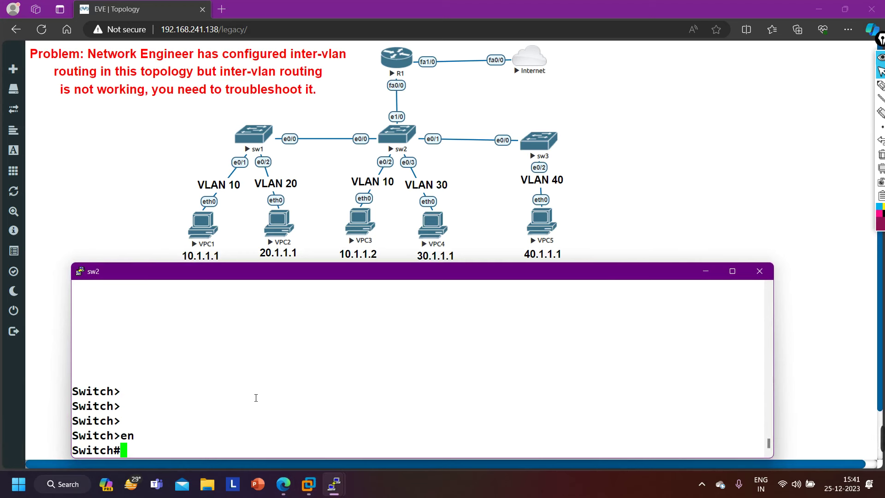
Step: Run show run int e0/0 on SW2 and examine the allowed VLANs, encapsulation, mode and negotiation settings
{"action": "type", "text": "sh"}
{"action": "key", "text": "Tab"}
{"action": "type", "text": "run int e0/0"}
{"action": "key", "text": "Return"}
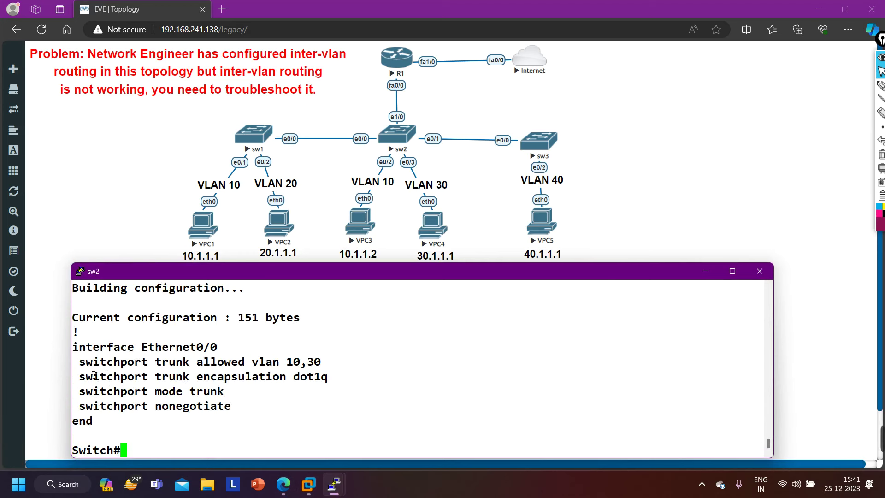
{"action": "left_click_drag", "start_coordinate": [83, 364], "coordinate": [291, 365]}
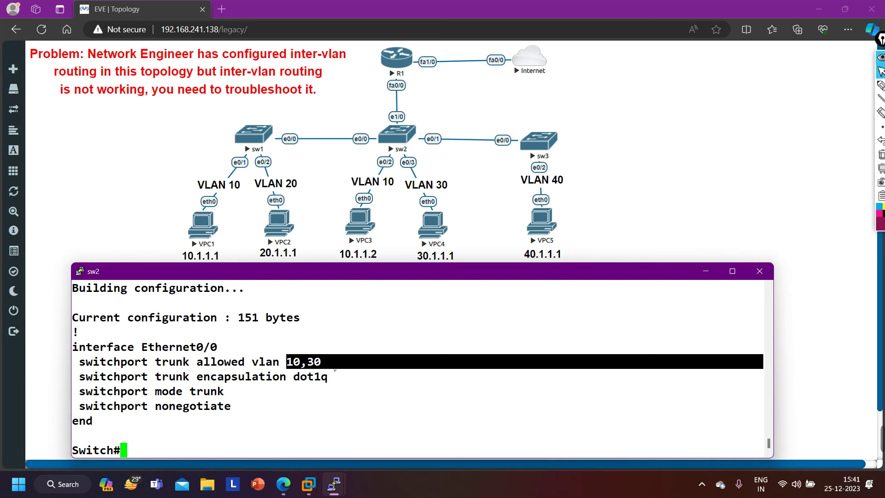
{"action": "left_click_drag", "start_coordinate": [342, 361], "coordinate": [290, 356]}
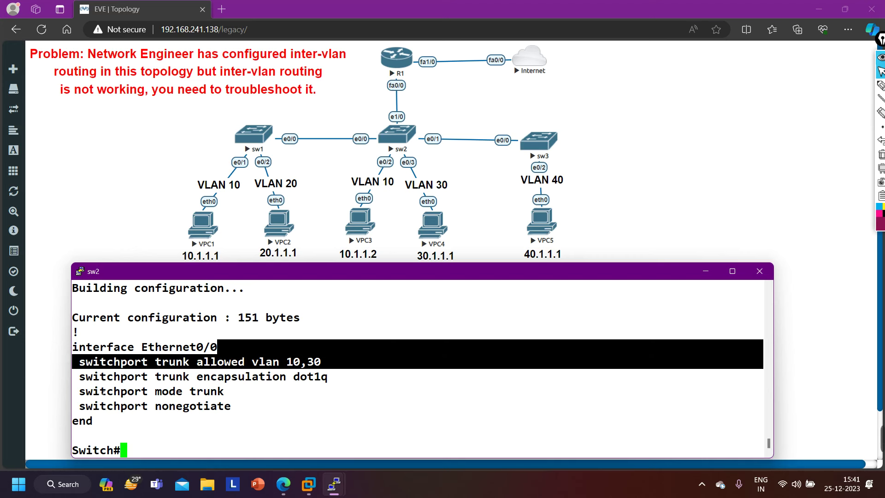
{"action": "left_click_drag", "start_coordinate": [94, 377], "coordinate": [358, 379]}
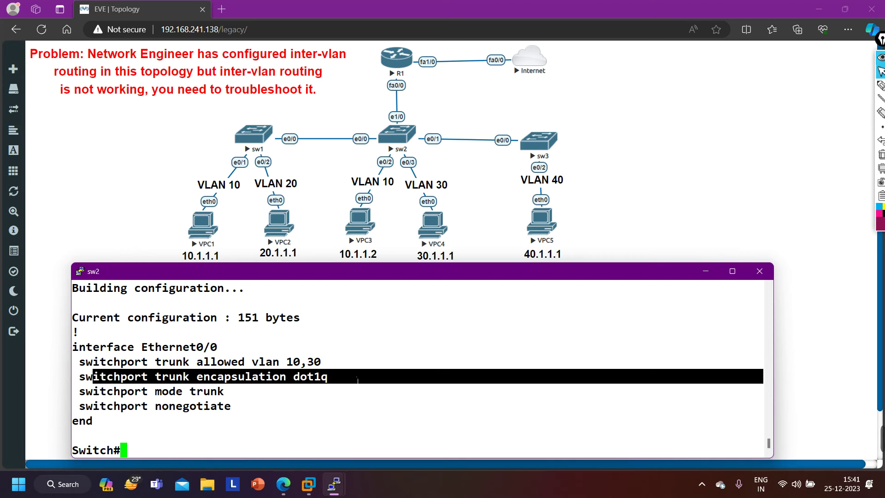
{"action": "left_click_drag", "start_coordinate": [78, 392], "coordinate": [224, 405]}
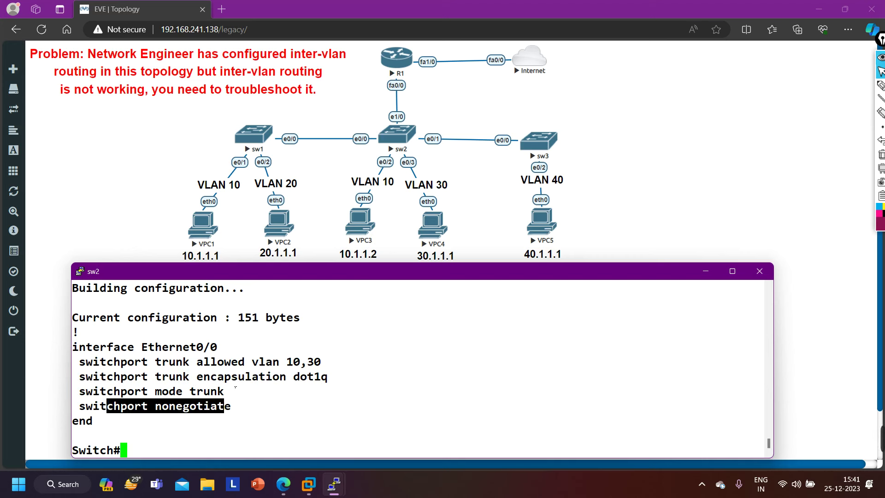
{"action": "left_click_drag", "start_coordinate": [329, 362], "coordinate": [288, 362]}
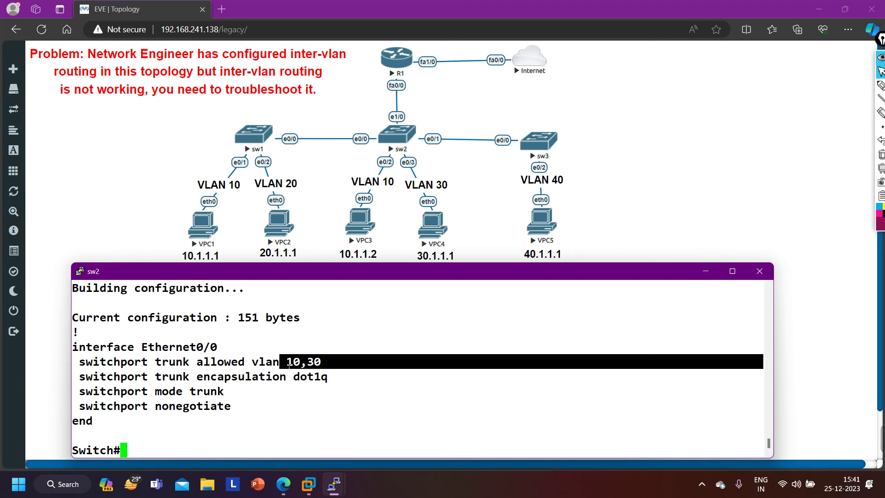
Step: Remove the trunk allowed VLAN restriction 10,30 from SW2's interface e0/0 and leave configuration mode
{"action": "type", "text": "conf"}
{"action": "key", "text": "Tab"}
{"action": "key", "text": "Return"}
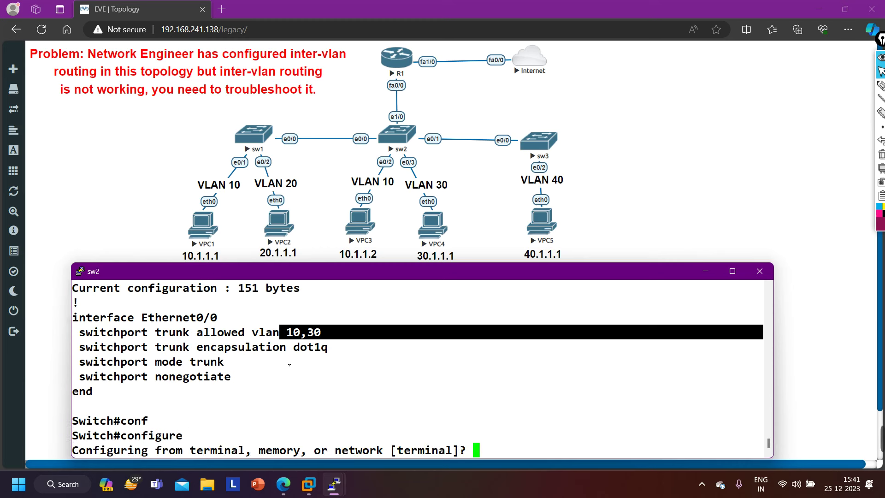
{"action": "key", "text": "Return"}
{"action": "type", "text": "int "}
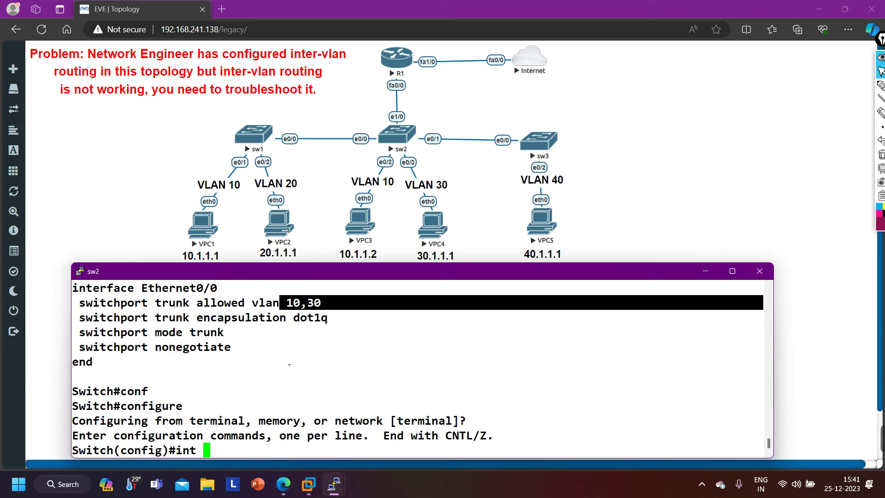
{"action": "type", "text": "e0/0"}
{"action": "key", "text": "Return"}
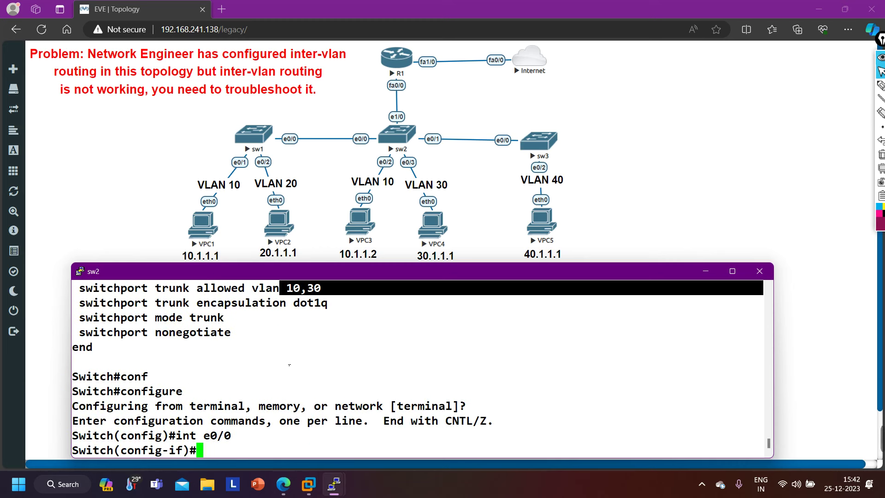
{"action": "left_click_drag", "start_coordinate": [279, 288], "coordinate": [337, 288]}
{"action": "type", "text": "no"}
{"action": "right_click", "coordinate": [290, 420]}
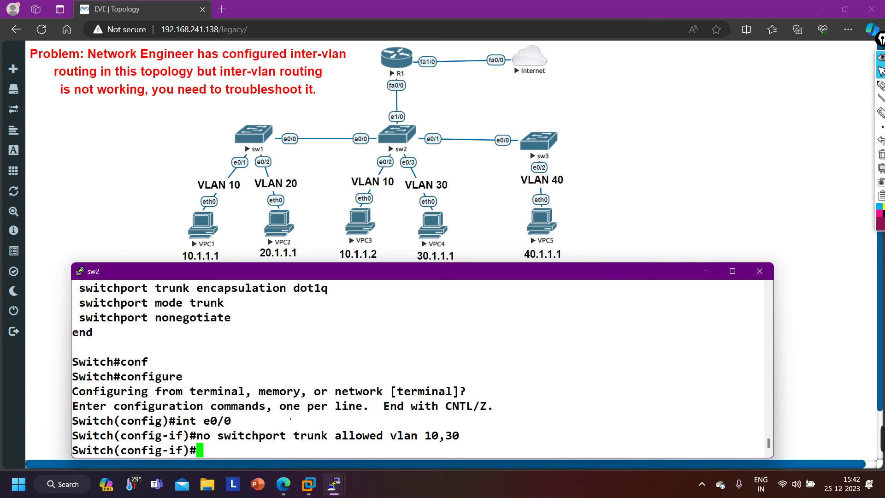
{"action": "key", "text": "Return"}
{"action": "key", "text": "ctrl+z"}
{"action": "key", "text": "Return"}
Step: Recheck the running configuration of SW2's Ethernet0/0 with show run int e0/0
{"action": "type", "text": "show run int e0/0"}
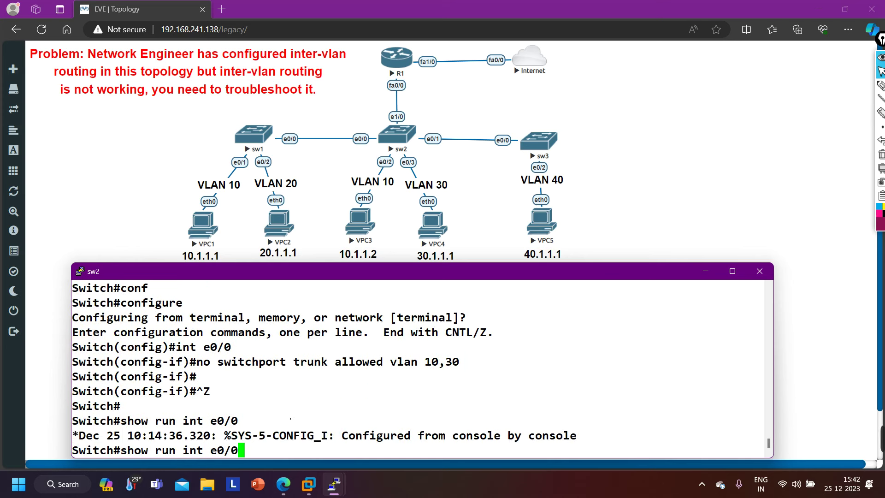
{"action": "key", "text": "Return"}
{"action": "left_click_drag", "start_coordinate": [79, 376], "coordinate": [342, 381]}
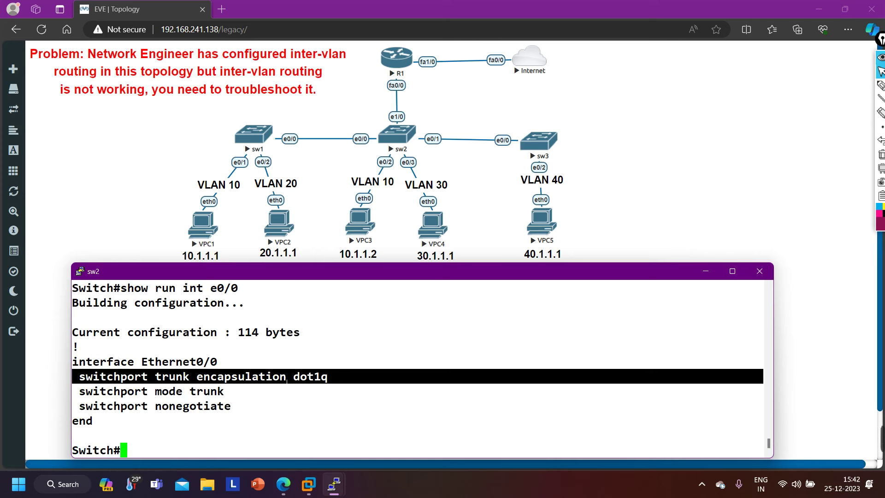
Step: Display the trunk interfaces on SW2 with show int trunk
{"action": "type", "text": "sh"}
{"action": "key", "text": "Tab"}
{"action": "type", "text": "int"}
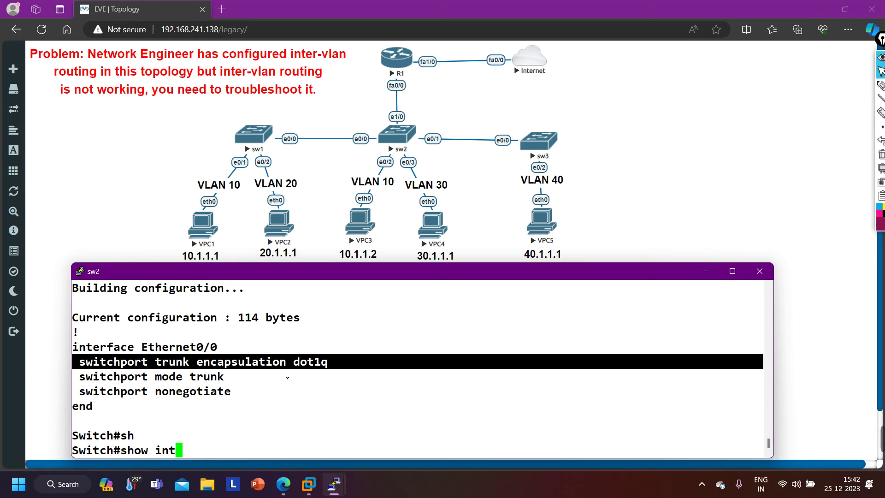
{"action": "type", "text": " tru"}
{"action": "key", "text": "Tab"}
{"action": "key", "text": "Return"}
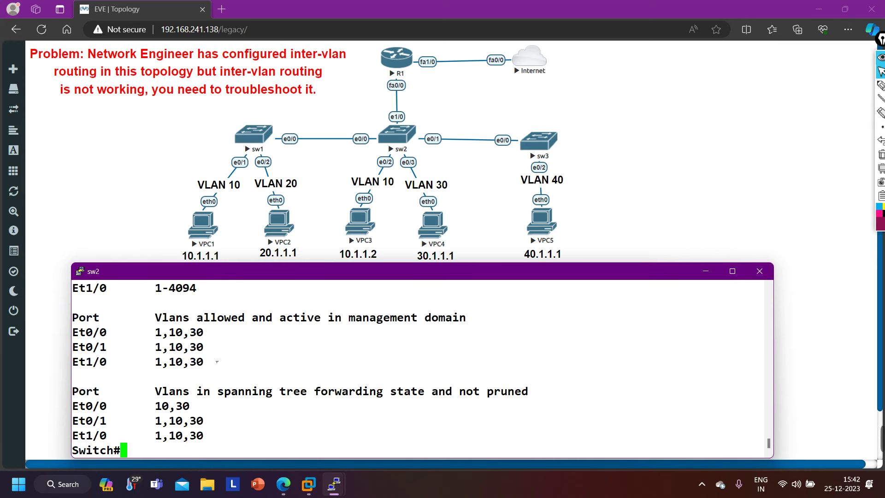
Step: Examine SW2's trunk output for the VLANs allowed on Et0/0 and the encapsulation of Et1/0
{"action": "scroll", "coordinate": [216, 362], "scroll_direction": "up", "scroll_amount": 10}
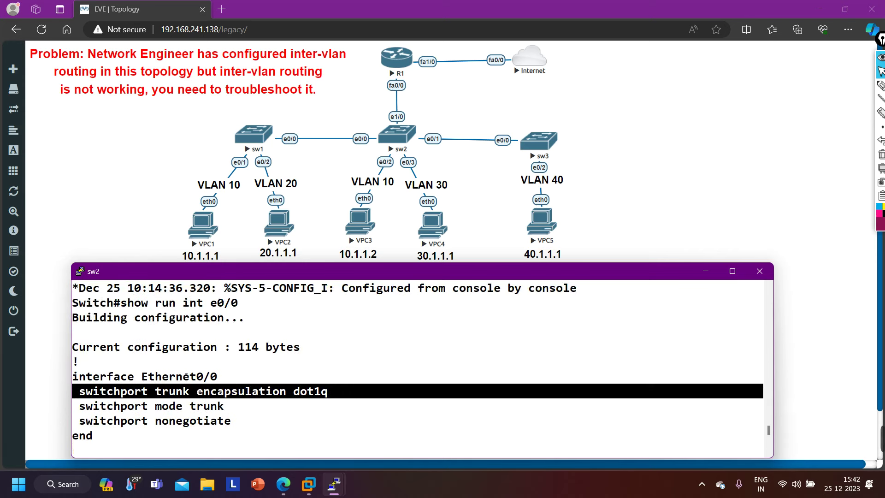
{"action": "scroll", "coordinate": [187, 376], "scroll_direction": "down", "scroll_amount": 4}
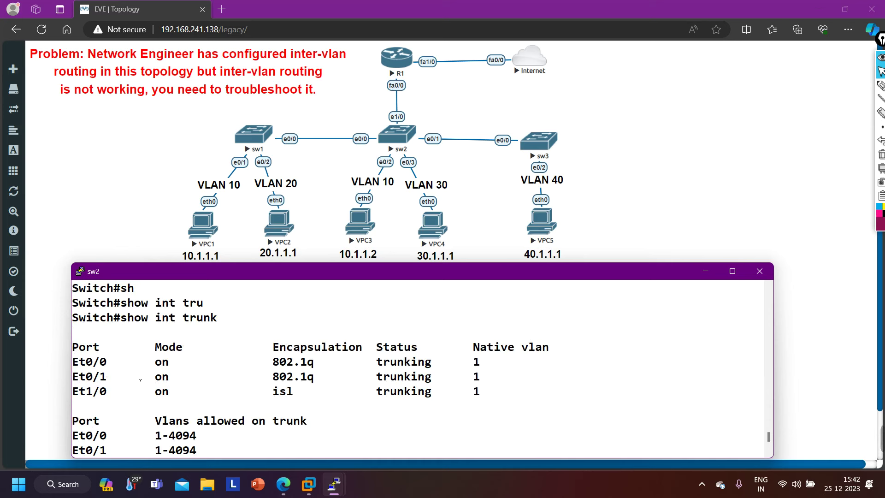
{"action": "scroll", "coordinate": [314, 378], "scroll_direction": "down", "scroll_amount": 4}
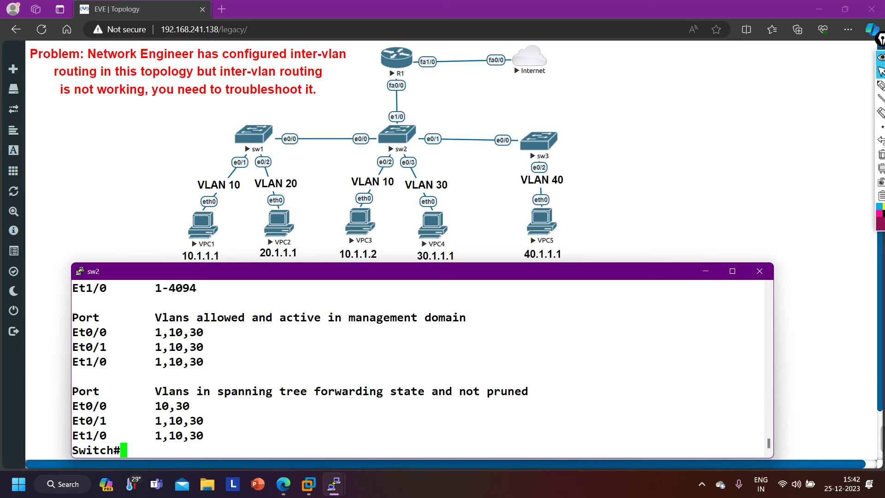
{"action": "scroll", "coordinate": [181, 341], "scroll_direction": "up", "scroll_amount": 2}
{"action": "left_click_drag", "start_coordinate": [203, 352], "coordinate": [151, 348]}
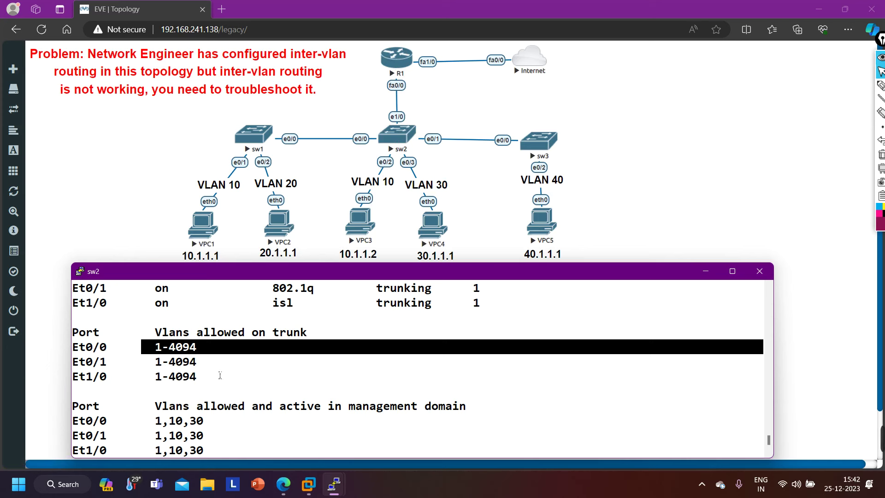
{"action": "scroll", "coordinate": [220, 376], "scroll_direction": "up", "scroll_amount": 2}
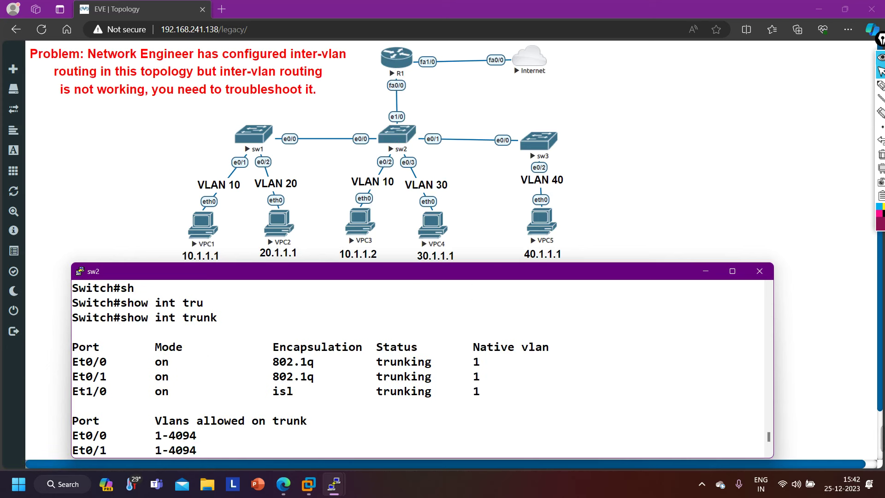
{"action": "left_click_drag", "start_coordinate": [73, 391], "coordinate": [99, 391]}
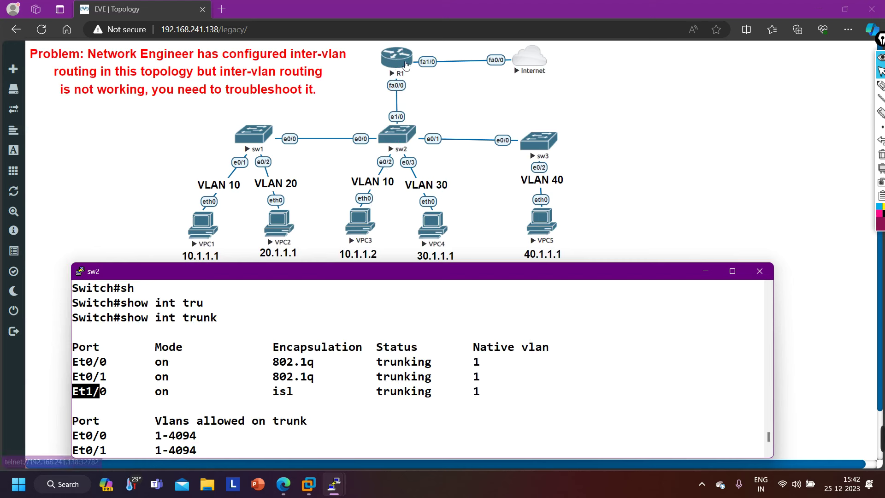
{"action": "left_click_drag", "start_coordinate": [316, 395], "coordinate": [258, 398]}
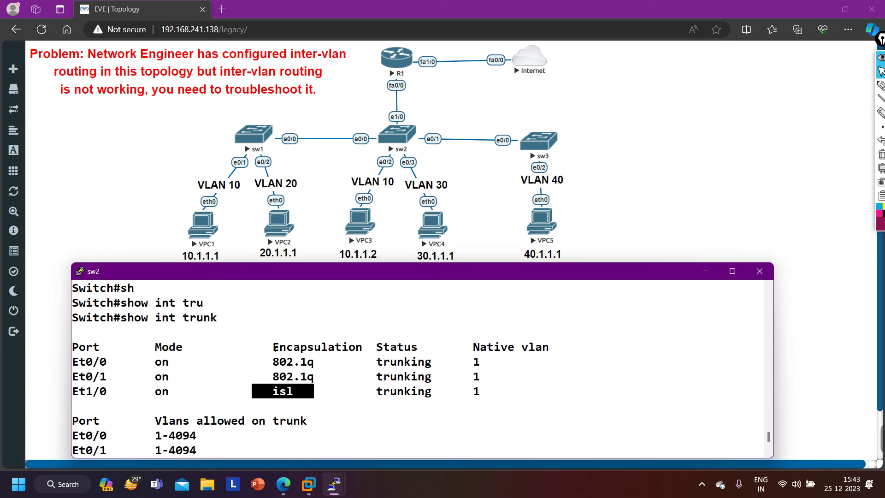
Step: Run show run int e0/1 on SW2 and examine the interface's trunk settings
{"action": "key", "text": "Return"}
{"action": "type", "text": "sh"}
{"action": "key", "text": "Tab"}
{"action": "type", "text": "run int e0/1"}
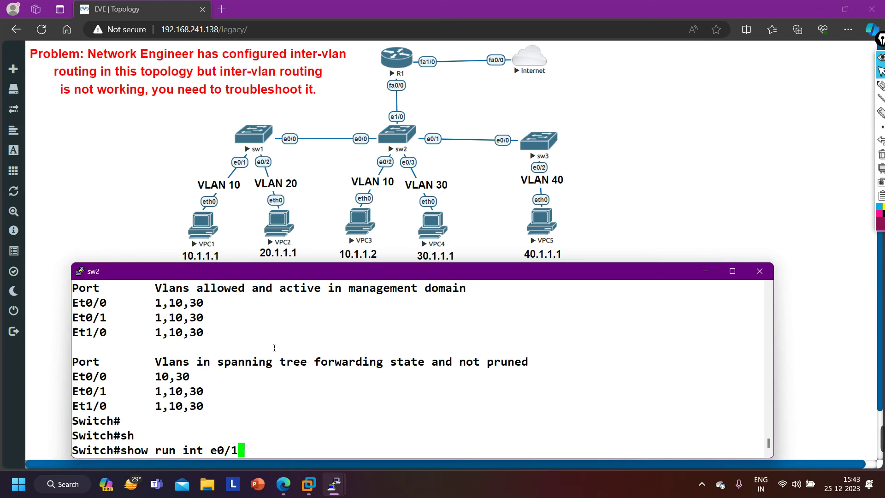
{"action": "key", "text": "Return"}
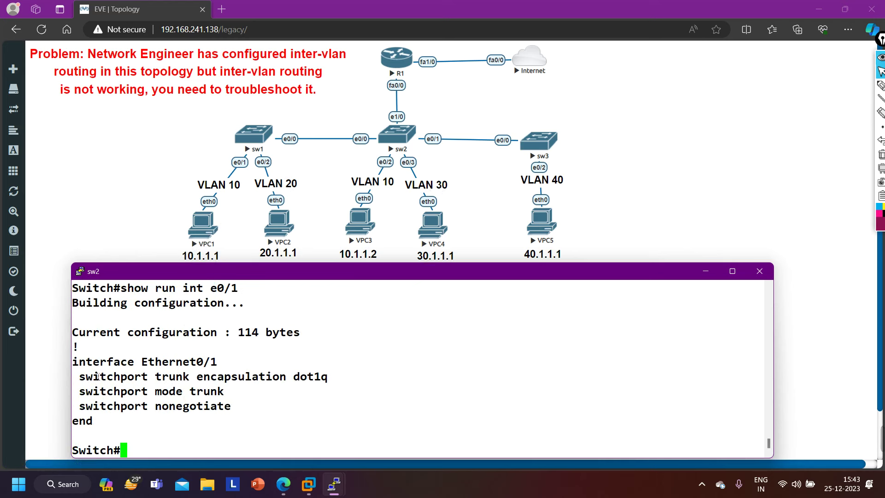
{"action": "left_click_drag", "start_coordinate": [94, 377], "coordinate": [348, 404]}
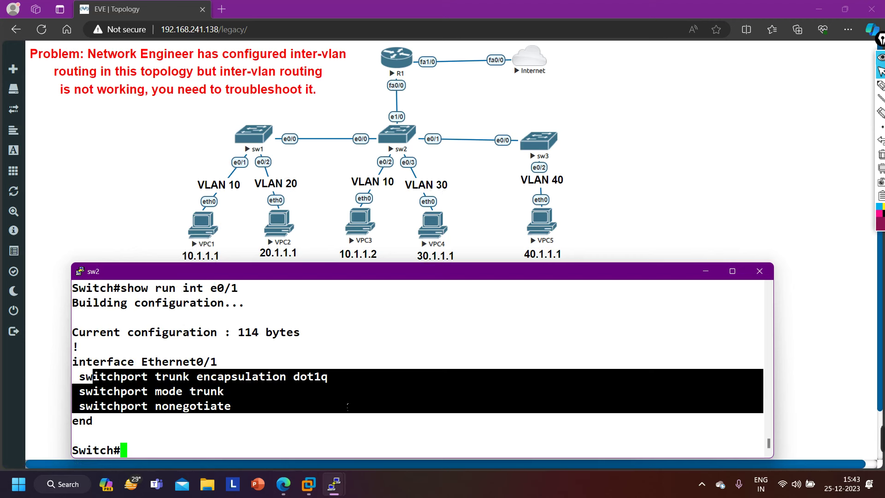
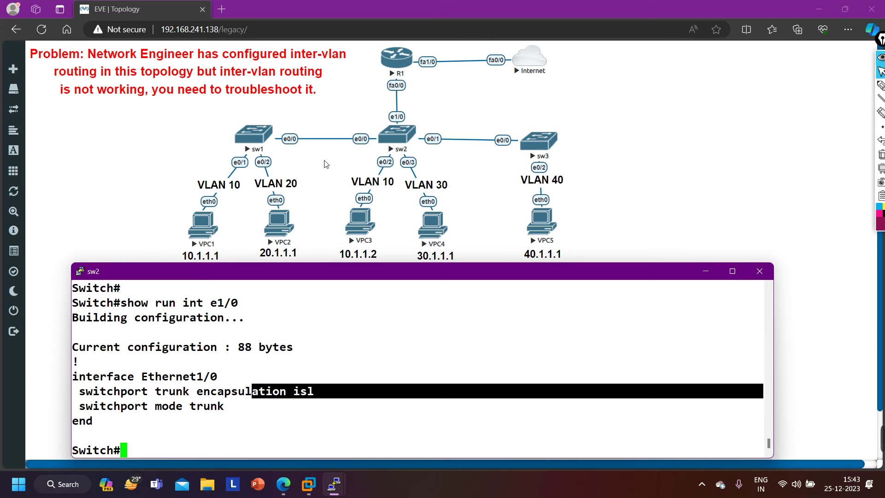
Step: Switch to the R1 router console and enter privileged EXEC mode with en
{"action": "mouse_move", "coordinate": [334, 484]}
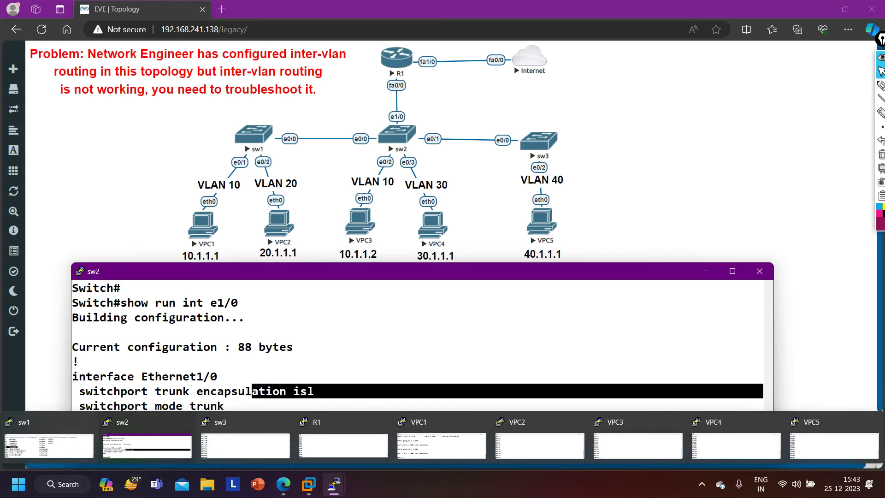
{"action": "left_click", "coordinate": [343, 444]}
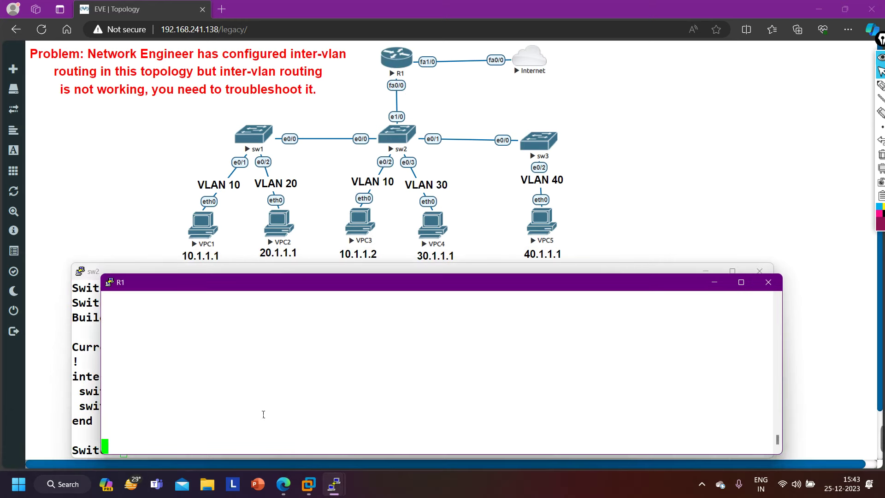
{"action": "key", "text": "Return"}
{"action": "key", "text": "Return"}
{"action": "type", "text": "en"}
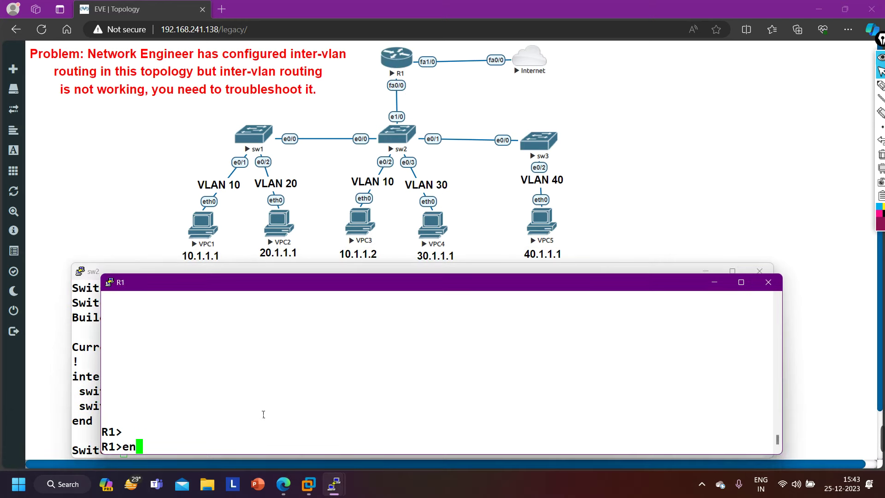
{"action": "key", "text": "Return"}
Step: Filter R1's running configuration for the f0/0 section with show run | sec f0/0
{"action": "type", "text": "sh"}
{"action": "key", "text": "Tab"}
{"action": "type", "text": "ru"}
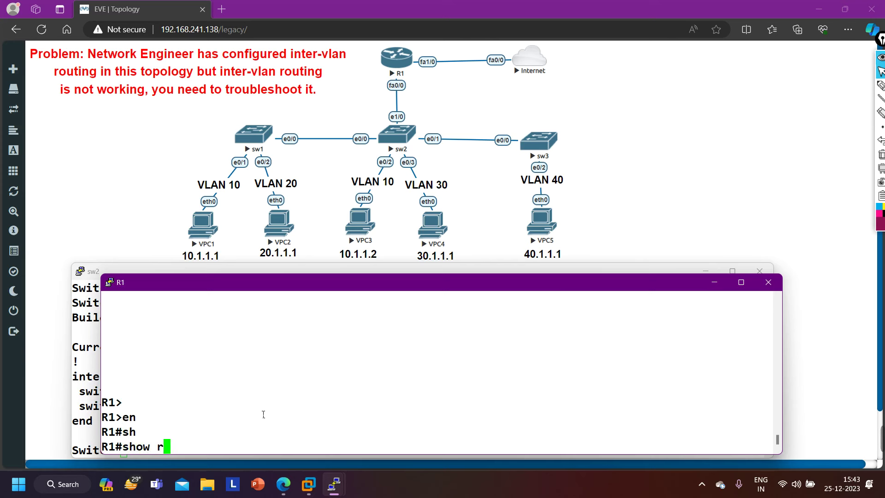
{"action": "key", "text": "Tab"}
{"action": "key", "text": "BackSpace"}
{"action": "key", "text": "BackSpace"}
{"action": "key", "text": "BackSpace"}
{"action": "key", "text": "BackSpace"}
{"action": "key", "text": "BackSpace"}
{"action": "key", "text": "BackSpace"}
{"action": "key", "text": "BackSpace"}
{"action": "key", "text": "BackSpace"}
{"action": "key", "text": "BackSpace"}
{"action": "key", "text": "BackSpace"}
{"action": "key", "text": "BackSpace"}
{"action": "key", "text": "BackSpace"}
{"action": "key", "text": "BackSpace"}
{"action": "key", "text": "BackSpace"}
{"action": "key", "text": "BackSpace"}
{"action": "key", "text": "BackSpace"}
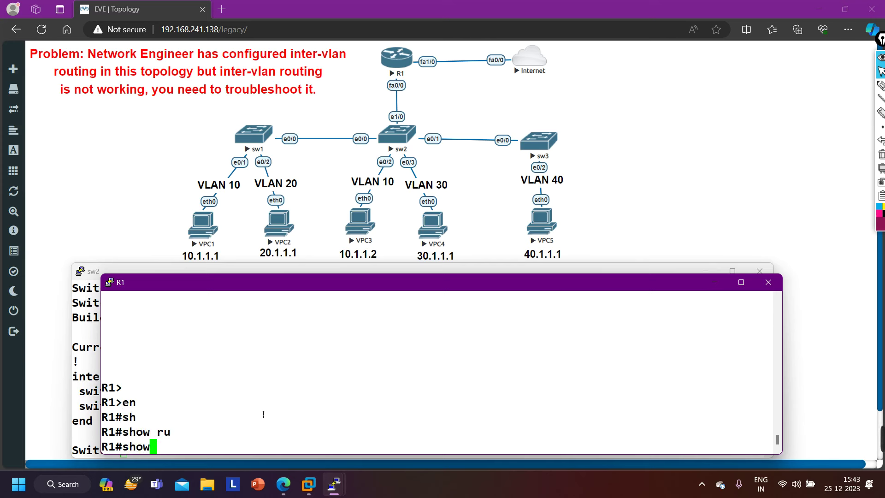
{"action": "key", "text": "Tab"}
{"action": "type", "text": "run "}
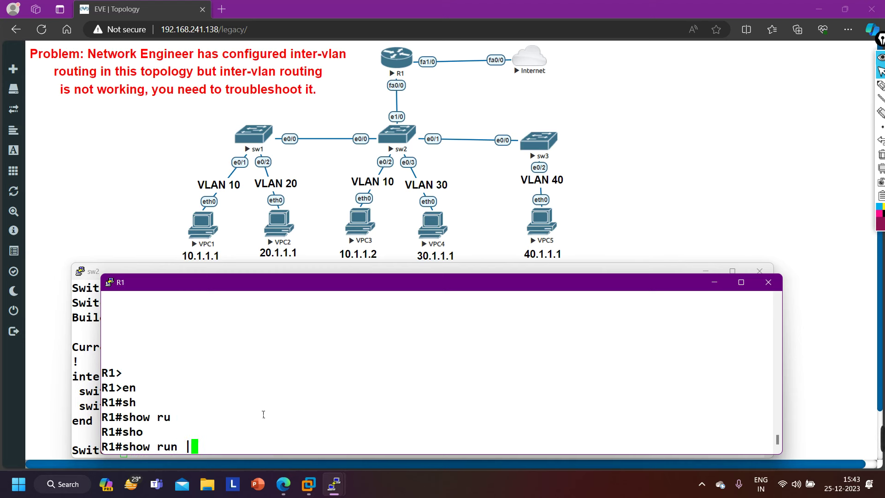
{"action": "type", "text": "| sec f0/0"}
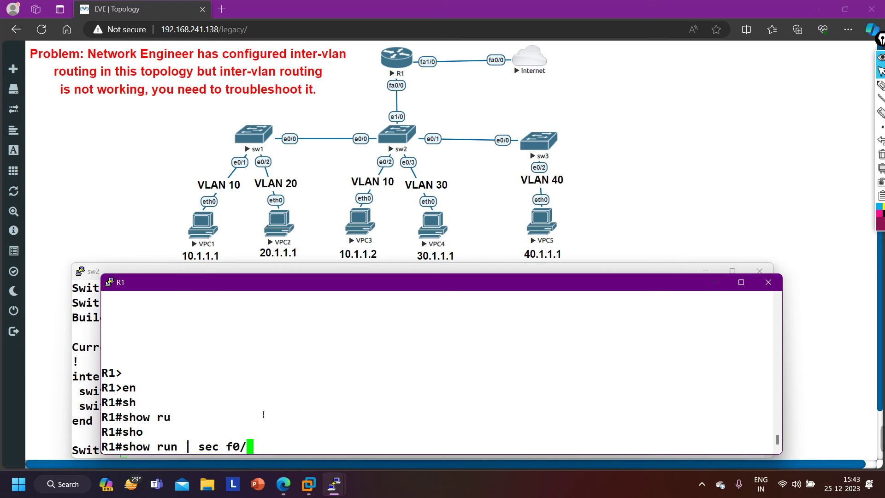
{"action": "key", "text": "Return"}
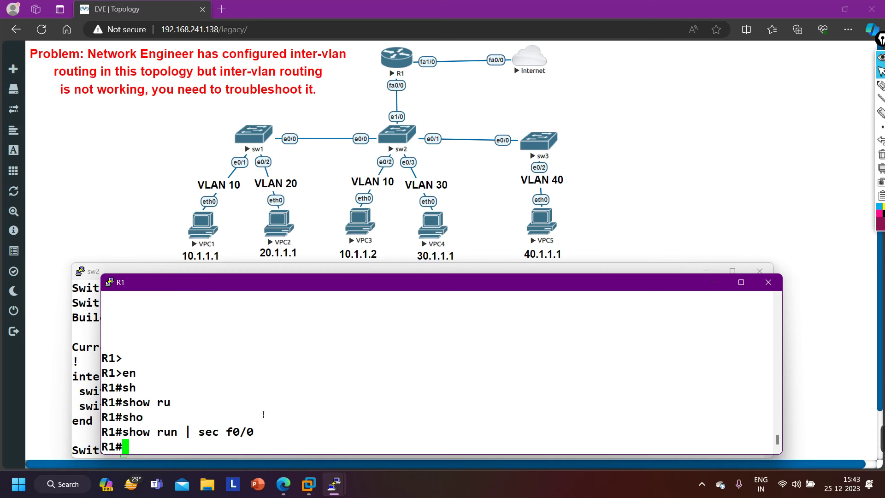
Step: Rerun the filtered configuration query on R1 as show run | sec int f0/0
{"action": "key", "text": "Up"}
{"action": "key", "text": "BackSpace"}
{"action": "key", "text": "BackSpace"}
{"action": "key", "text": "BackSpace"}
{"action": "key", "text": "BackSpace"}
{"action": "key", "text": "BackSpace"}
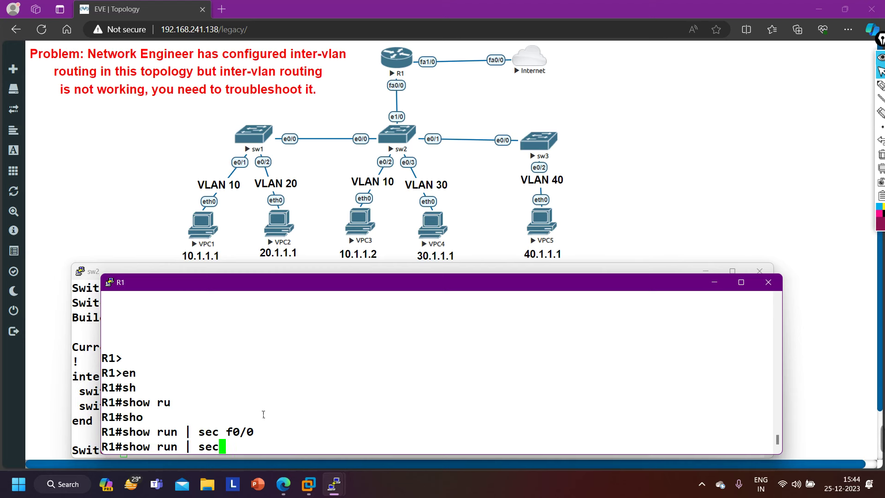
{"action": "type", "text": "int f0/0"}
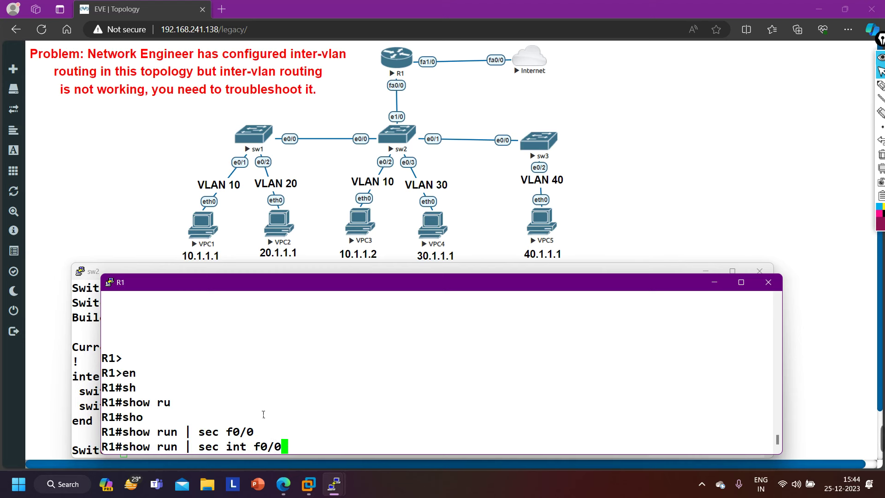
{"action": "key", "text": "Return"}
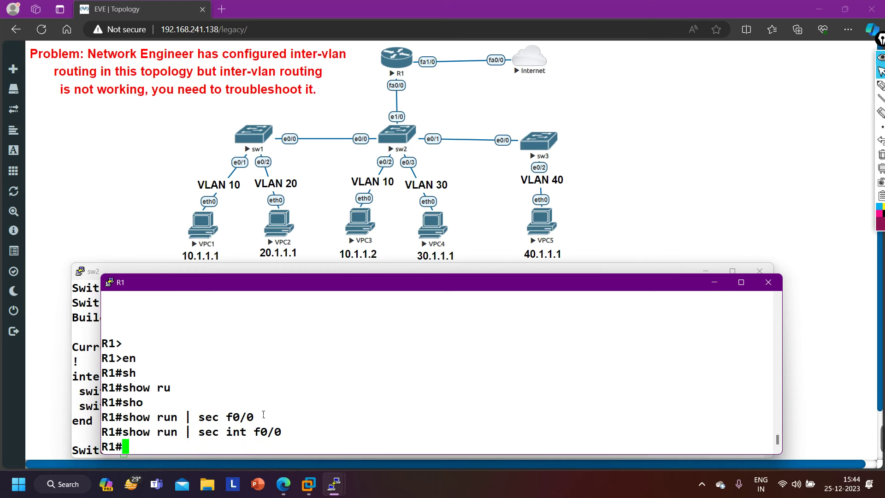
Step: Filter R1's running configuration for VLAN 10 with show run | sec vlan 10
{"action": "key", "text": "Up"}
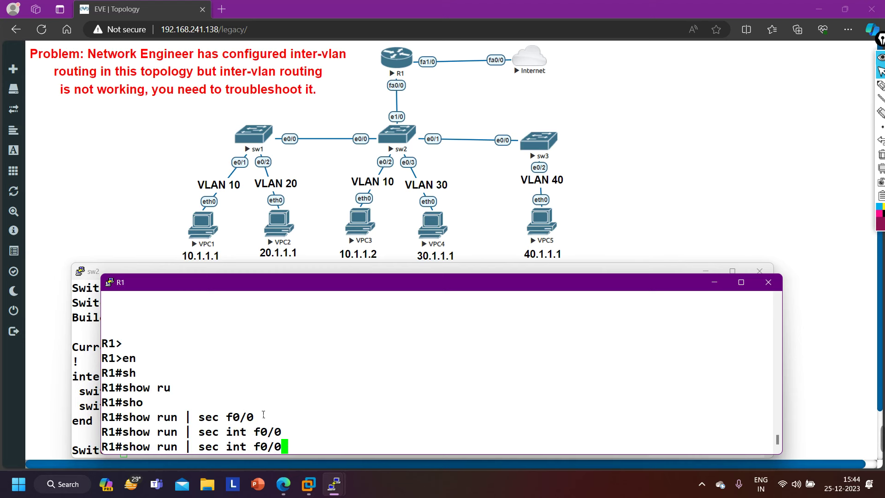
{"action": "key", "text": "BackSpace"}
{"action": "key", "text": "BackSpace"}
{"action": "key", "text": "BackSpace"}
{"action": "key", "text": "BackSpace"}
{"action": "key", "text": "BackSpace"}
{"action": "key", "text": "BackSpace"}
{"action": "key", "text": "BackSpace"}
{"action": "key", "text": "BackSpace"}
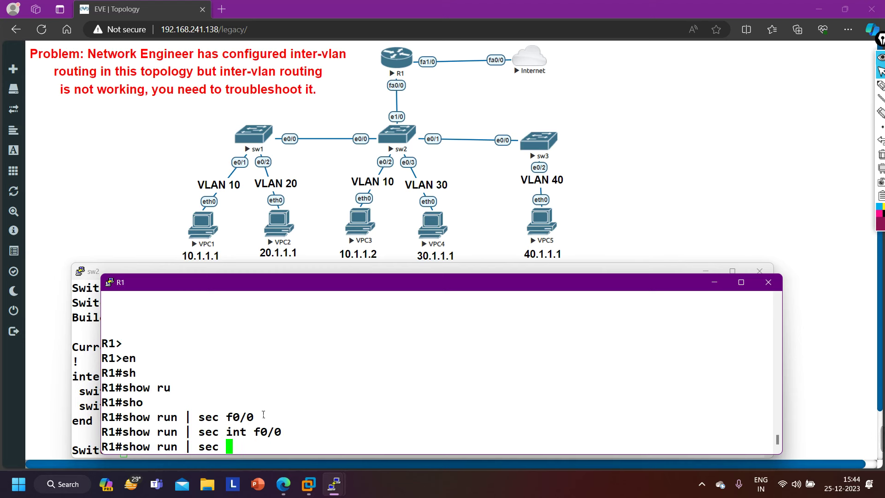
{"action": "type", "text": "vlan 10"}
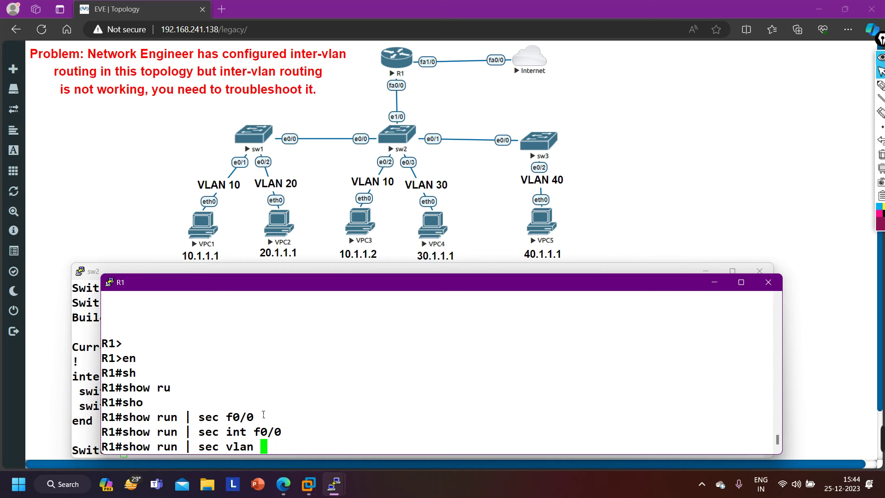
{"action": "key", "text": "Return"}
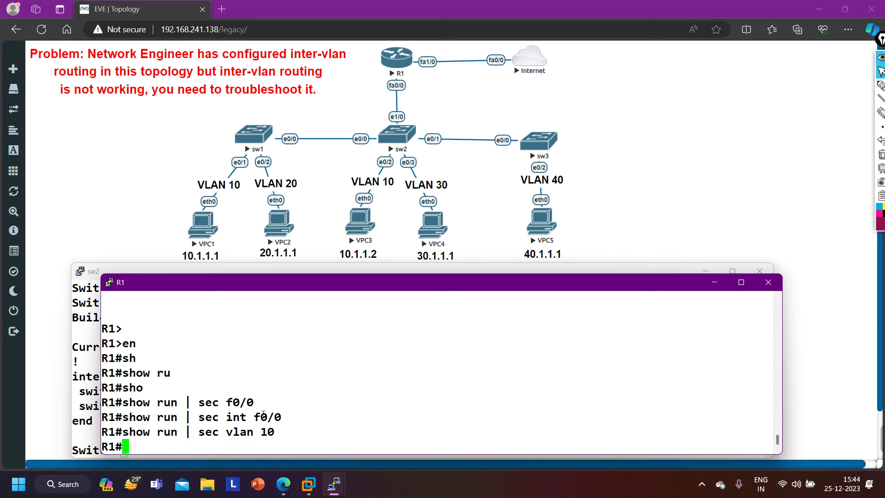
Step: Display R1's full running configuration with show running-config and page through the output
{"action": "type", "text": "sh"}
{"action": "key", "text": "Tab"}
{"action": "type", "text": "rumn"}
{"action": "key", "text": "Tab"}
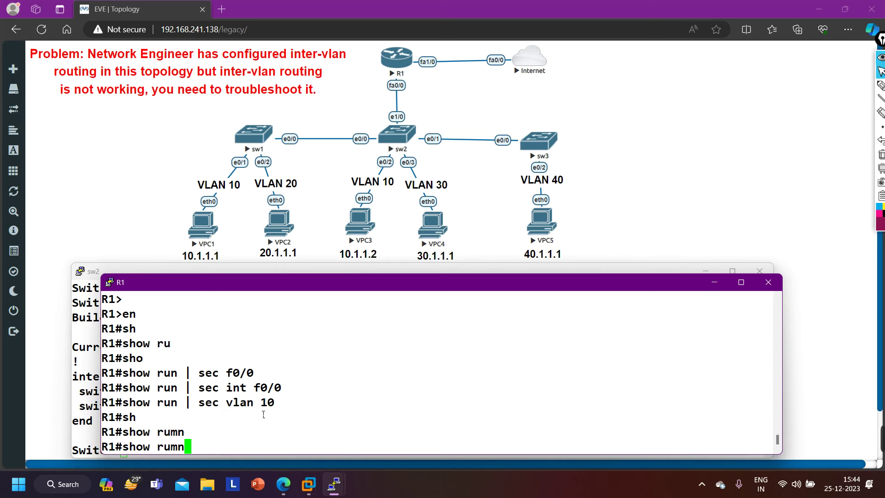
{"action": "key", "text": "BackSpace"}
{"action": "key", "text": "BackSpace"}
{"action": "type", "text": "n"}
{"action": "key", "text": "Tab"}
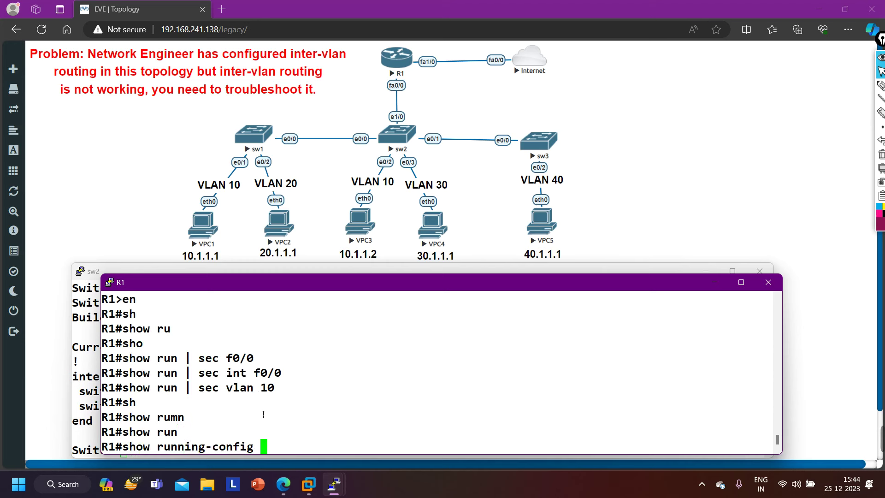
{"action": "key", "text": "Return"}
{"action": "key", "text": "Return"}
{"action": "key", "text": "Return"}
{"action": "key", "text": "Return"}
{"action": "key", "text": "Return"}
{"action": "key", "text": "Return"}
{"action": "key", "text": "Return"}
{"action": "key", "text": "Return"}
{"action": "key", "text": "Return"}
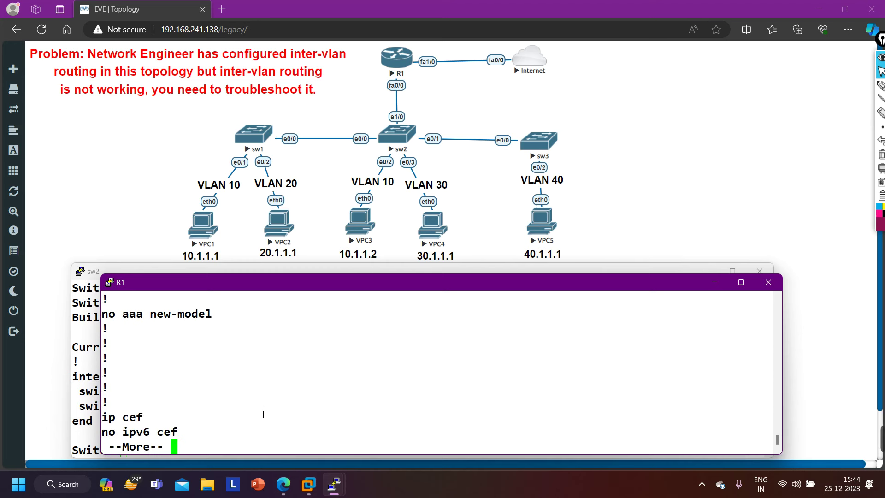
{"action": "key", "text": "Return"}
{"action": "key", "text": "Return"}
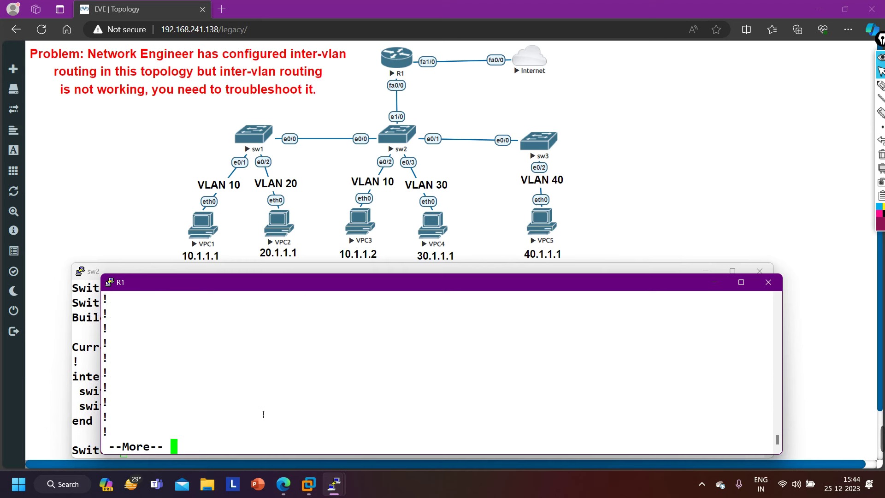
Step: Leave the configuration listing, run show running-config interface fastEthernet 0/0 on R1, and check the interface's IP address line
{"action": "type", "text": "sh"}
{"action": "key", "text": "Tab"}
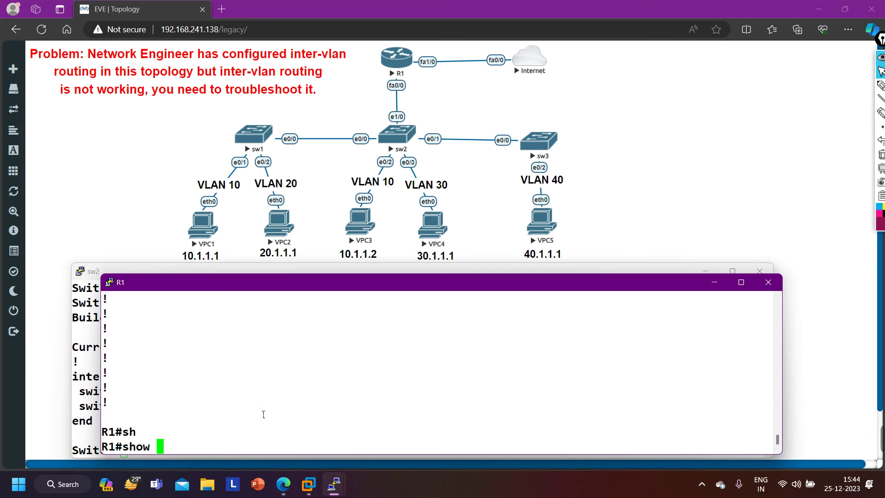
{"action": "type", "text": "i"}
{"action": "key", "text": "BackSpace"}
{"action": "type", "text": "ru"}
{"action": "key", "text": "BackSpace"}
{"action": "key", "text": "BackSpace"}
{"action": "type", "text": "ru"}
{"action": "key", "text": "Tab"}
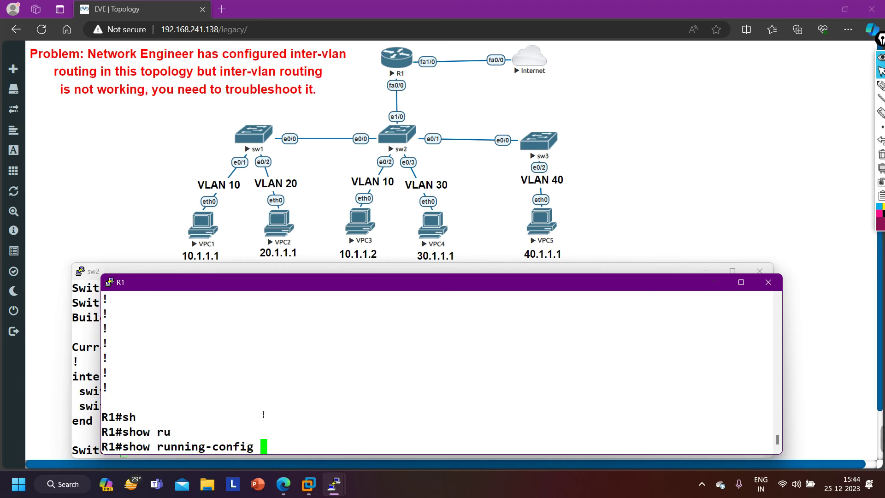
{"action": "type", "text": "int"}
{"action": "key", "text": "Tab"}
{"action": "type", "text": "fa"}
{"action": "key", "text": "Tab"}
{"action": "type", "text": "0"}
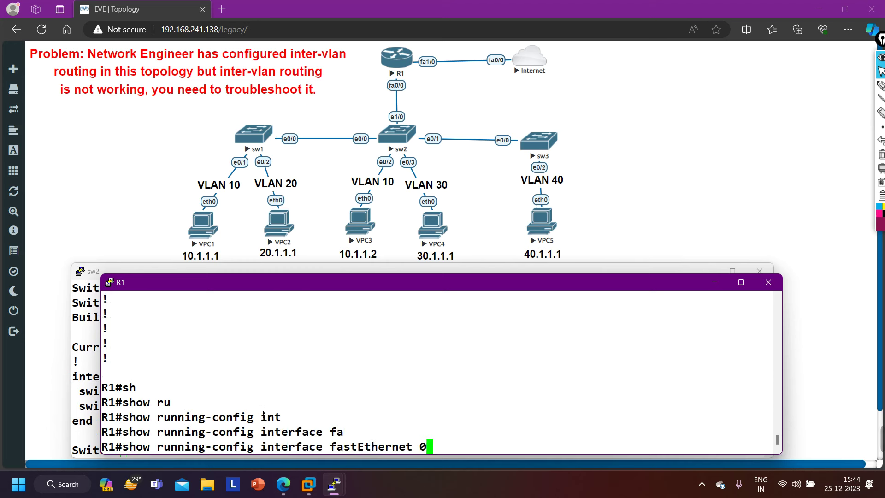
{"action": "type", "text": "/0"}
{"action": "key", "text": "Return"}
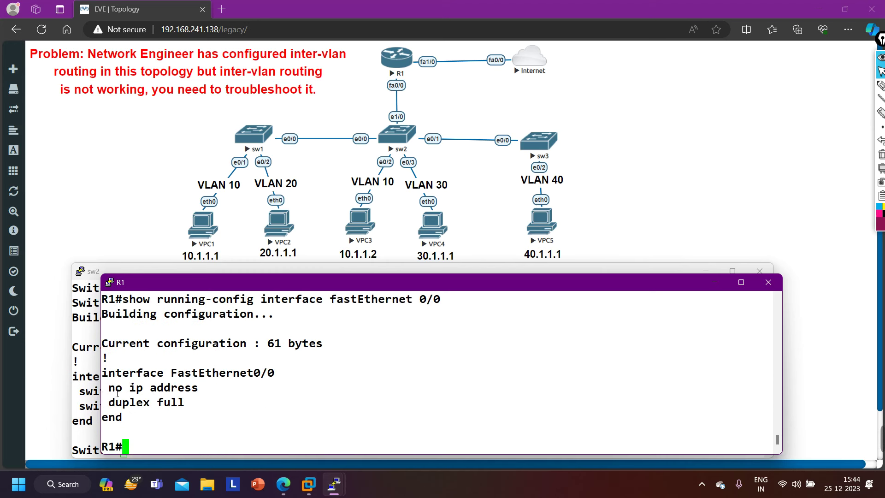
{"action": "left_click_drag", "start_coordinate": [109, 389], "coordinate": [150, 390]}
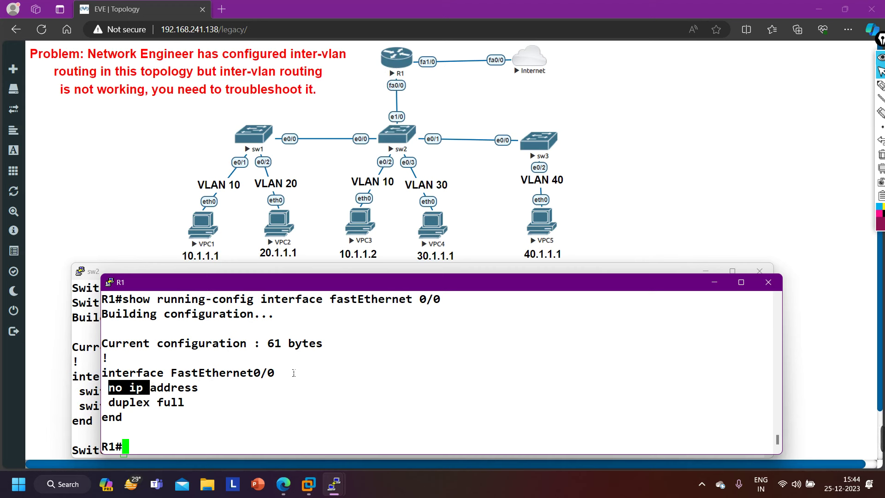
Step: Display R1's routing table with show ip route
{"action": "type", "text": "sh"}
{"action": "key", "text": "Tab"}
{"action": "type", "text": "ip ro"}
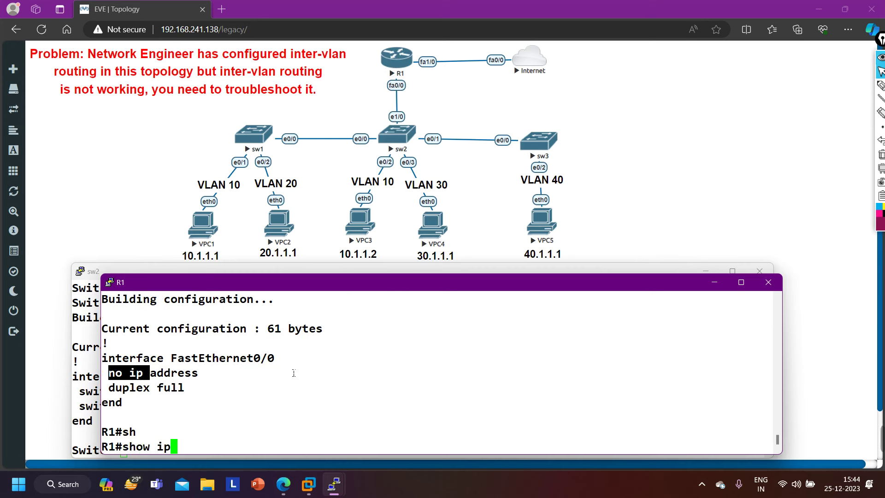
{"action": "key", "text": "Tab"}
{"action": "key", "text": "Return"}
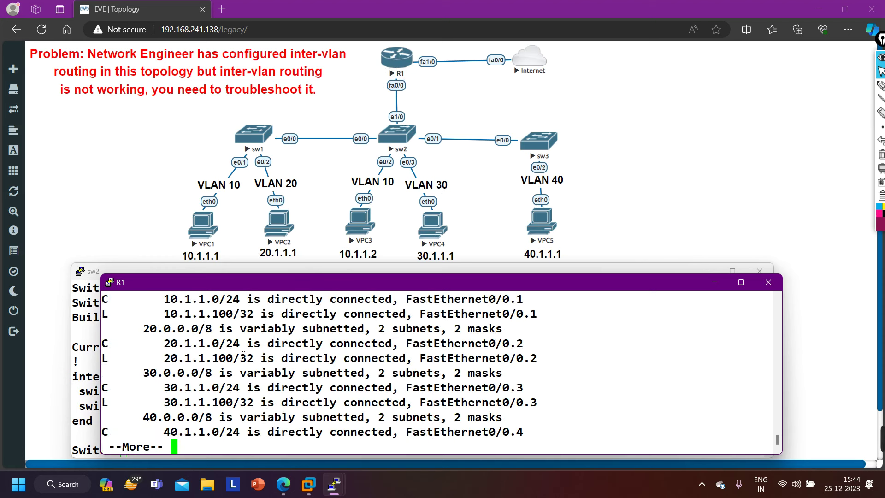
Step: Examine R1's routing table for the FastEthernet0/0 subinterface serving each connected network, through to the end of the output
{"action": "scroll", "coordinate": [242, 354], "scroll_direction": "up", "scroll_amount": 2}
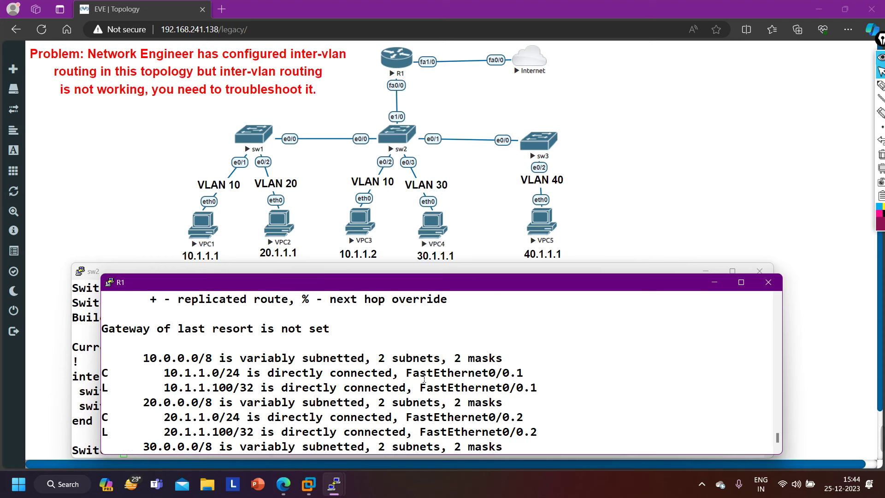
{"action": "left_click_drag", "start_coordinate": [496, 387], "coordinate": [551, 391]}
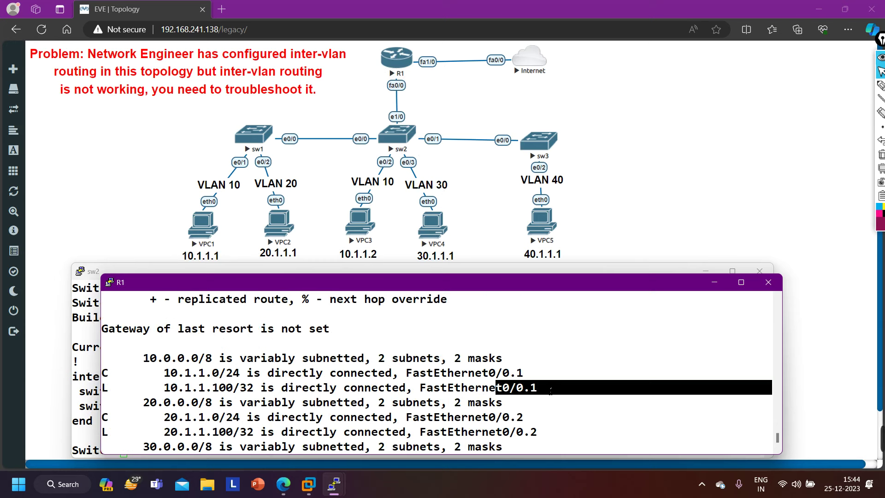
{"action": "scroll", "coordinate": [270, 408], "scroll_direction": "down", "scroll_amount": 2}
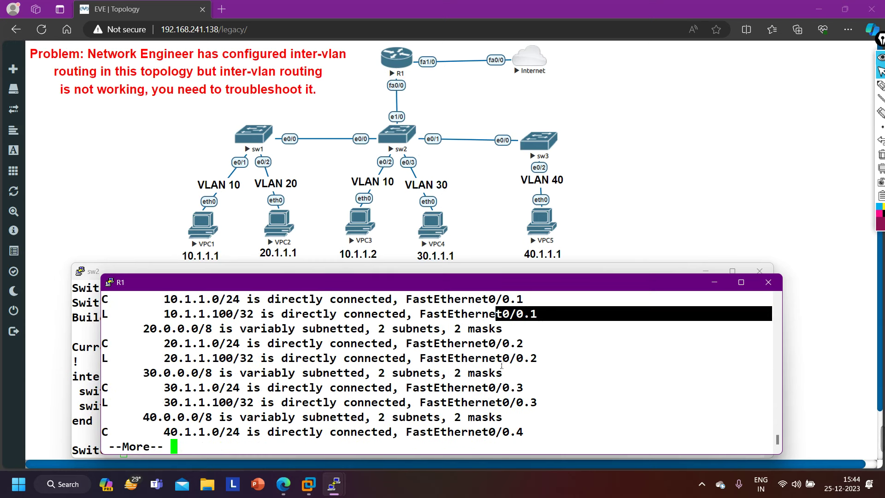
{"action": "left_click_drag", "start_coordinate": [498, 364], "coordinate": [544, 365]}
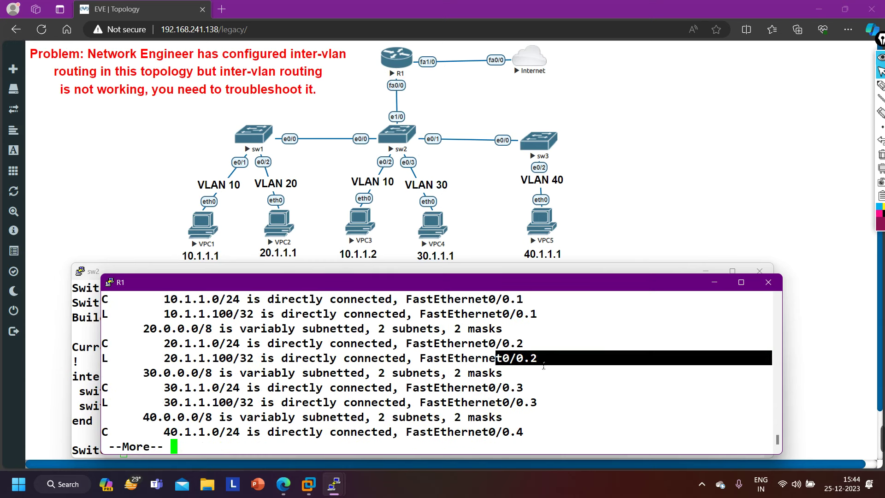
{"action": "left_click_drag", "start_coordinate": [496, 403], "coordinate": [548, 404]}
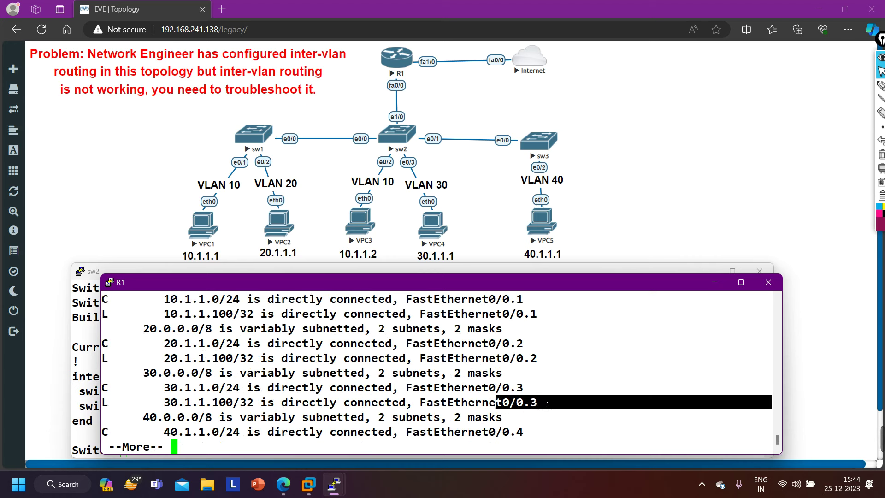
{"action": "left_click_drag", "start_coordinate": [489, 432], "coordinate": [523, 432]}
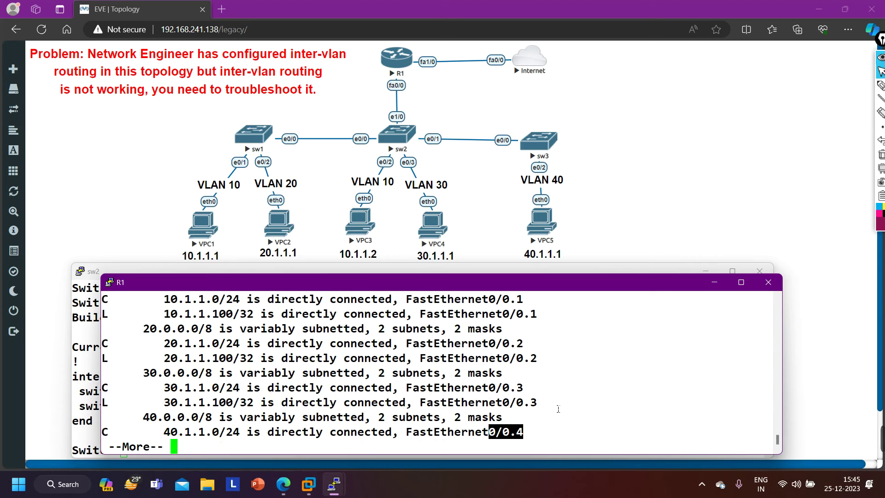
{"action": "key", "text": "space"}
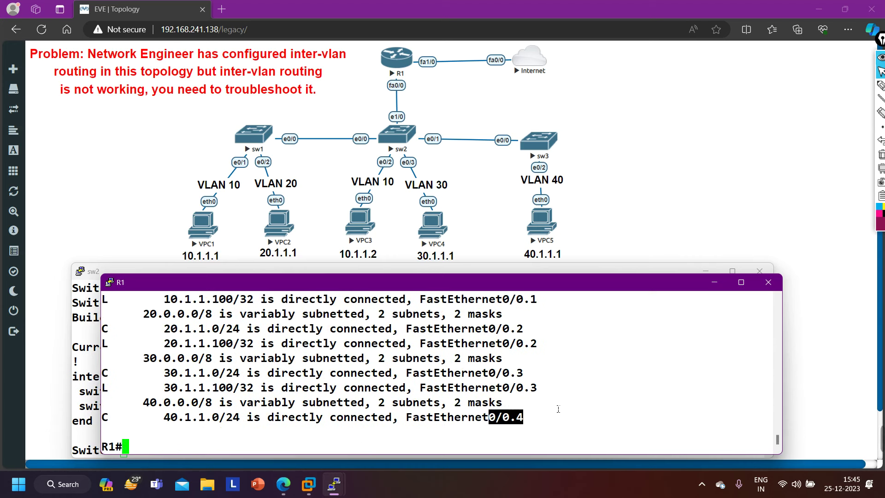
Step: Show the running configuration of R1's first subinterface with show run int f0/0.1
{"action": "type", "text": "sh"}
{"action": "key", "text": "Tab"}
{"action": "type", "text": "run in"}
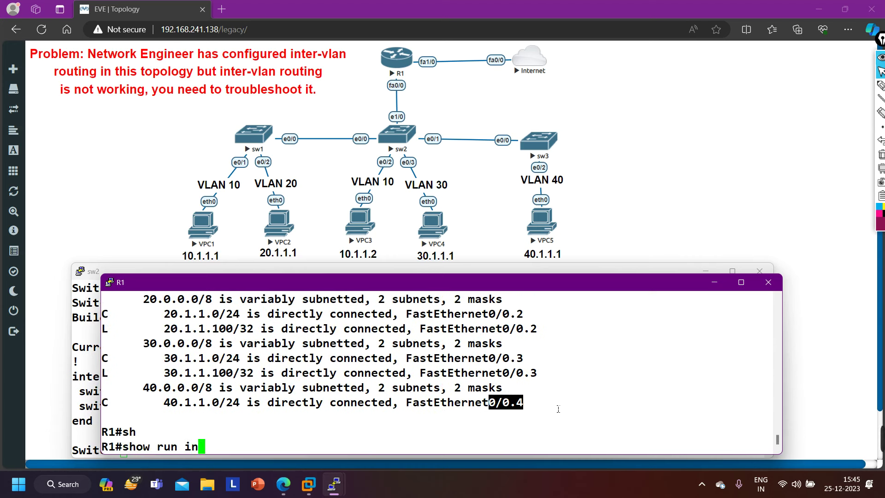
{"action": "type", "text": "t f0/0.1"}
{"action": "key", "text": "Return"}
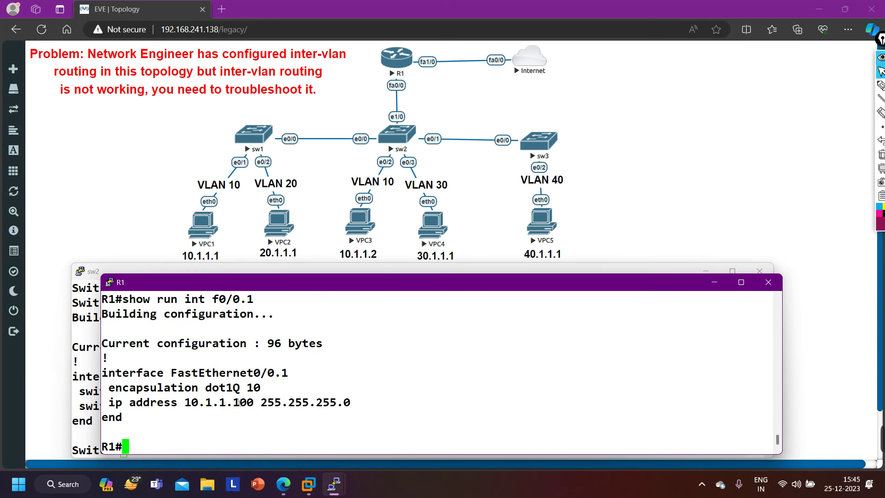
Step: Check the dot1Q encapsulation line in the configuration shown for R1's first subinterface
{"action": "left_click_drag", "start_coordinate": [240, 391], "coordinate": [211, 394]}
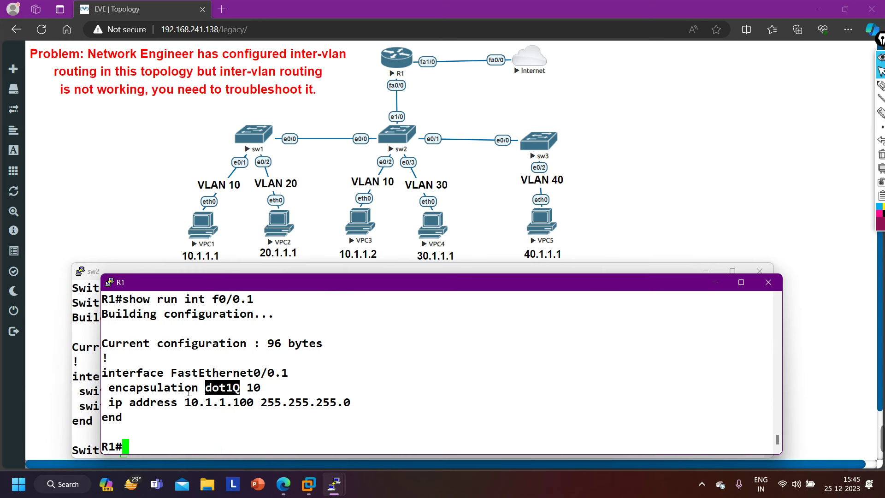
{"action": "left_click_drag", "start_coordinate": [115, 389], "coordinate": [266, 389]}
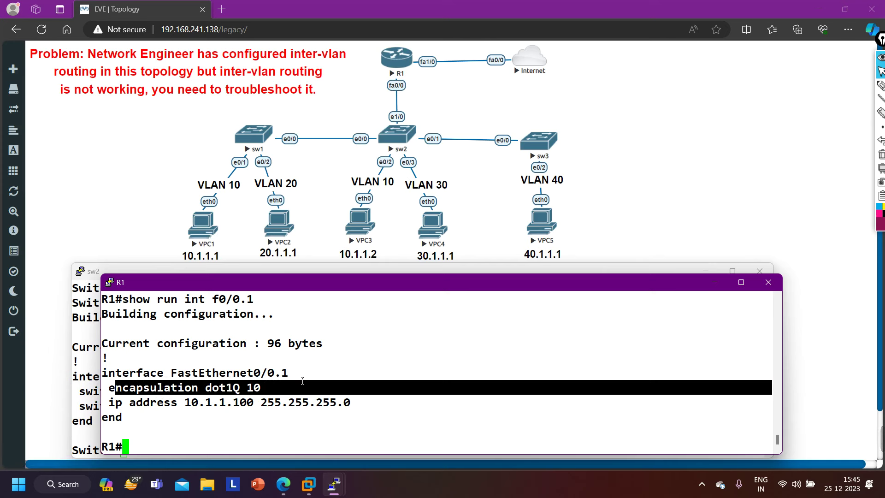
{"action": "left_click_drag", "start_coordinate": [271, 391], "coordinate": [215, 390]}
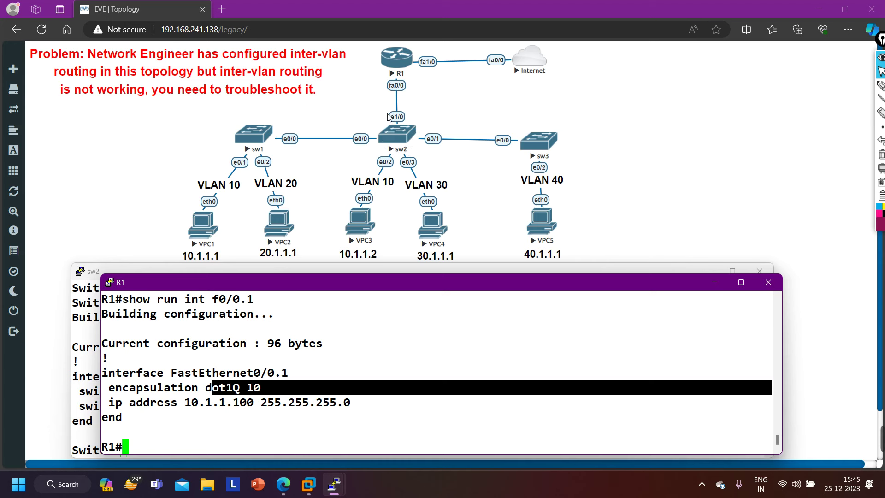
Step: Show the running configuration of R1's subinterface f0/0.2 and check its dot1Q encapsulation VLAN
{"action": "key", "text": "Return"}
{"action": "key", "text": "Up"}
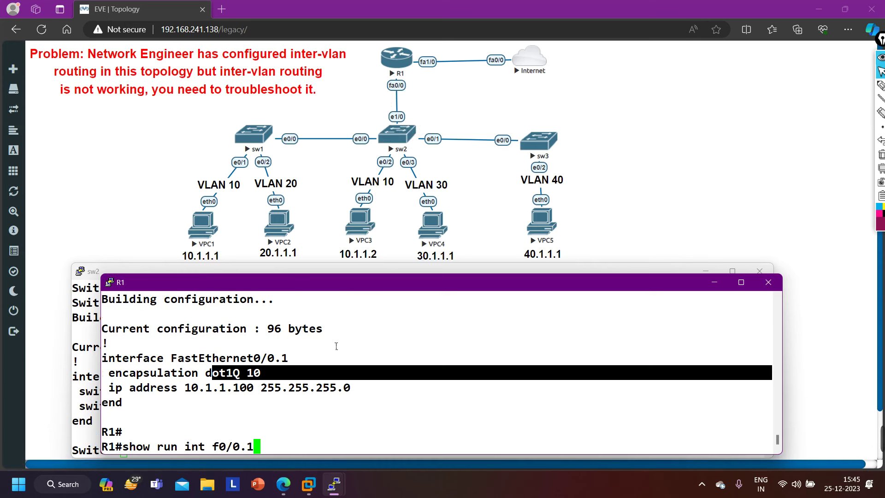
{"action": "key", "text": "BackSpace"}
{"action": "type", "text": "2"}
{"action": "key", "text": "Return"}
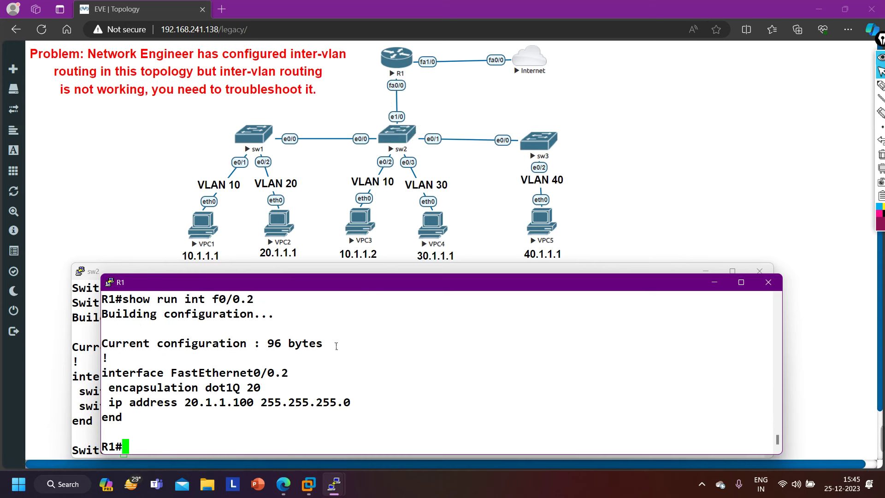
{"action": "left_click_drag", "start_coordinate": [205, 387], "coordinate": [274, 395]}
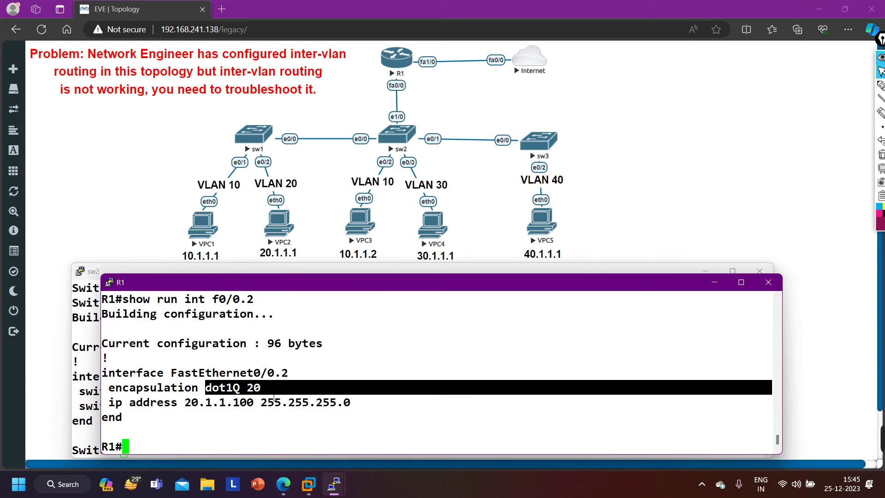
Step: Show the running configuration of R1's subinterface f0/0.3 with show run int f0/0.3
{"action": "key", "text": "Return"}
{"action": "key", "text": "Up"}
{"action": "key", "text": "BackSpace"}
{"action": "type", "text": "3"}
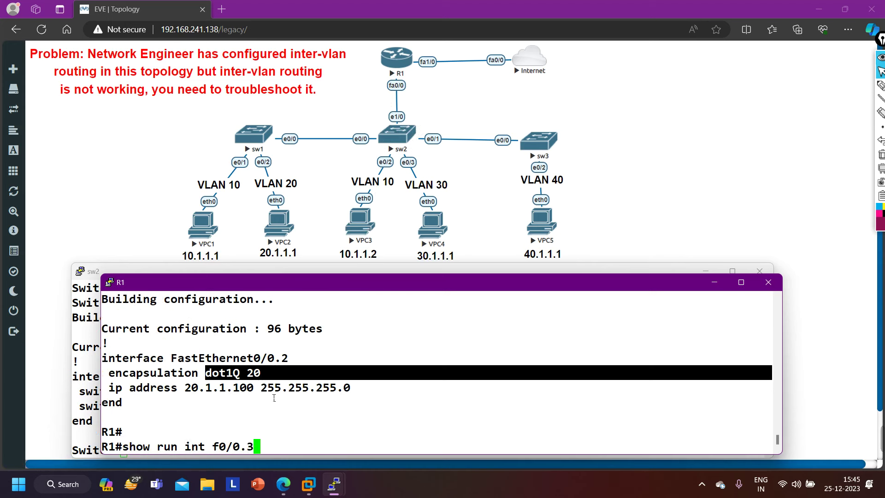
{"action": "key", "text": "Return"}
Step: Show the running configuration of R1's subinterface f0/0.4 with show run int f0/0.4
{"action": "key", "text": "Up"}
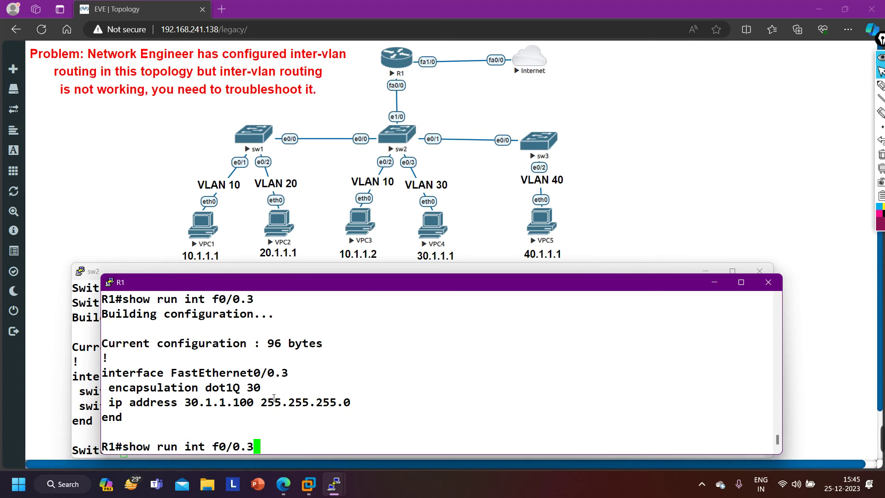
{"action": "key", "text": "BackSpace"}
{"action": "type", "text": "4"}
{"action": "key", "text": "Return"}
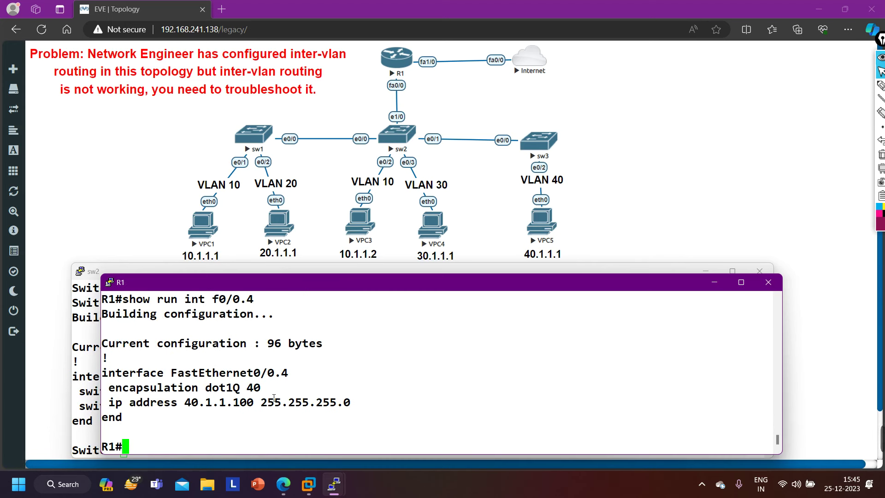
Step: Switch to the sw2 console, enter global configuration mode and set the hostname to SW2
{"action": "mouse_move", "coordinate": [332, 490]}
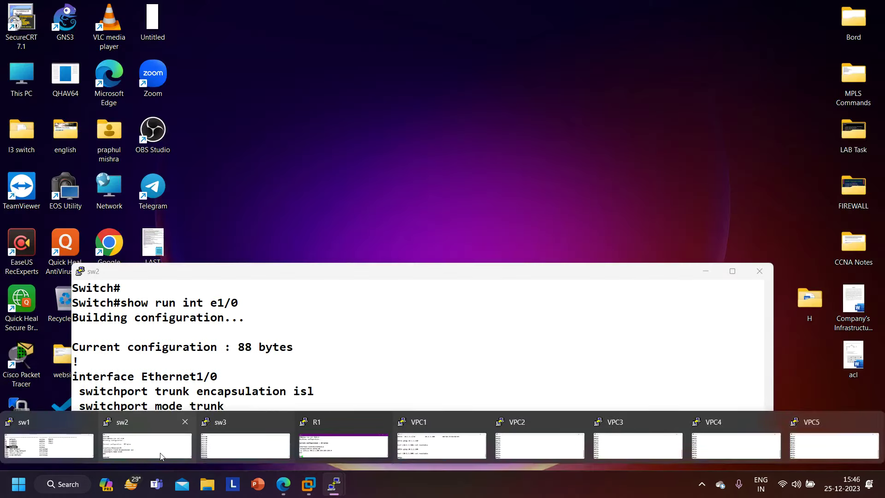
{"action": "left_click", "coordinate": [164, 450]}
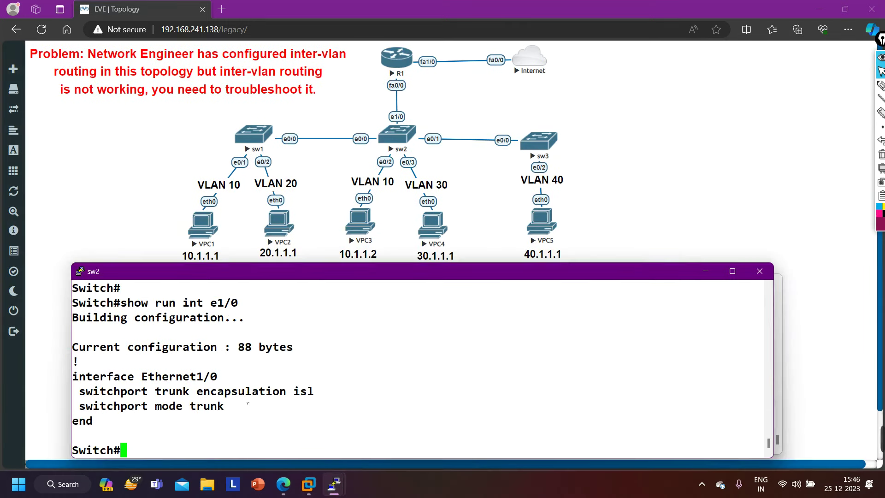
{"action": "key", "text": "Return"}
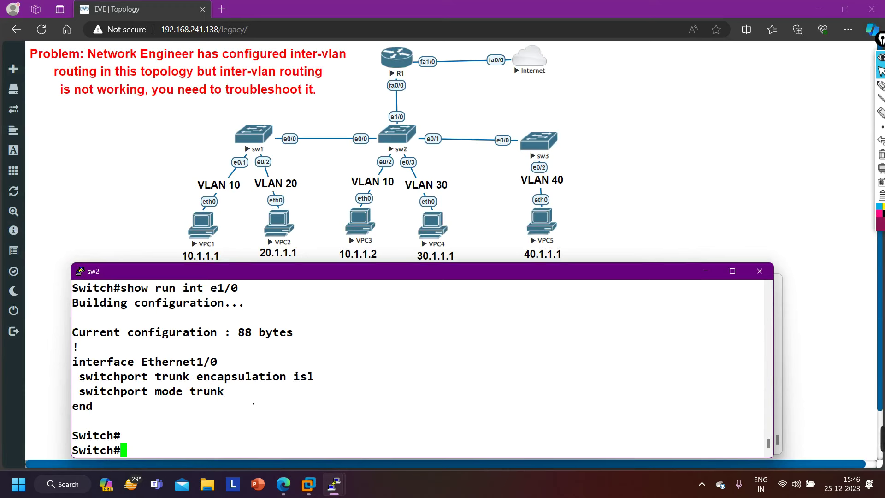
{"action": "type", "text": "conf"}
{"action": "key", "text": "Tab"}
{"action": "key", "text": "Return"}
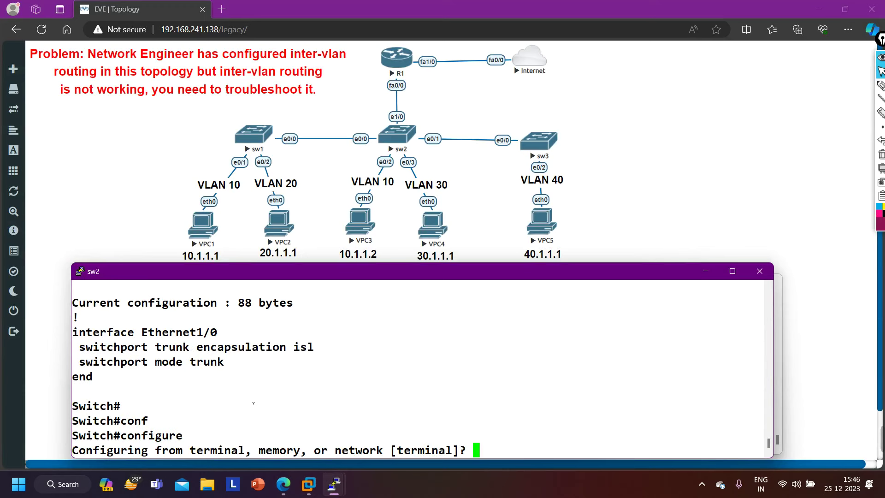
{"action": "key", "text": "Return"}
{"action": "key", "text": "Return"}
{"action": "type", "text": "ho"}
{"action": "key", "text": "Tab"}
{"action": "type", "text": "SW2"}
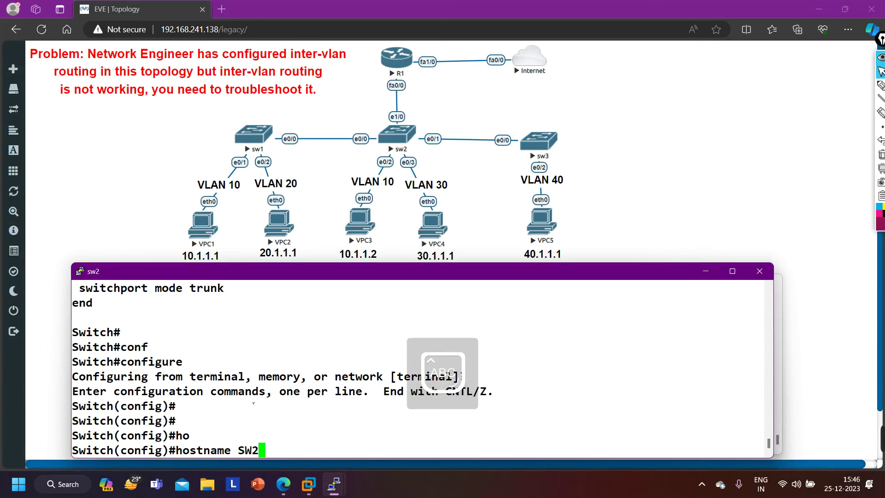
{"action": "key", "text": "Return"}
Step: Set the trunk encapsulation of interface e1/0 on SW2 to dot1q with switchport trunk encapsulation dot1q
{"action": "type", "text": "int "}
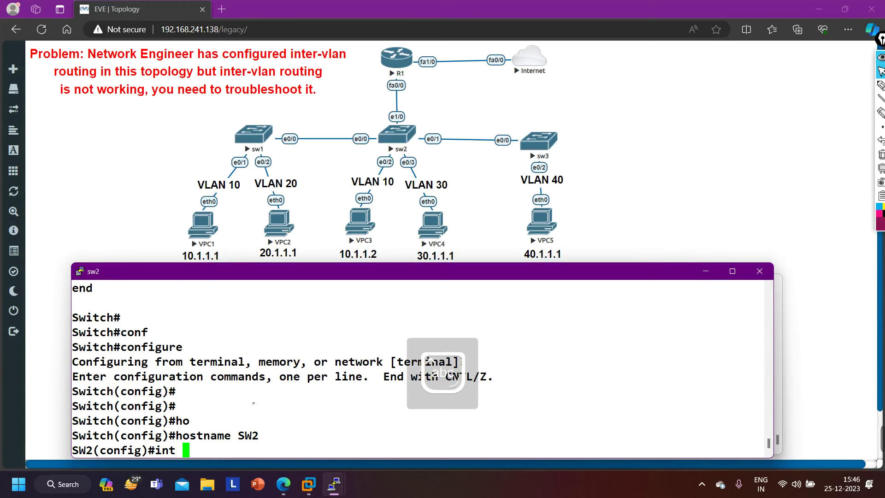
{"action": "type", "text": "e1/0"}
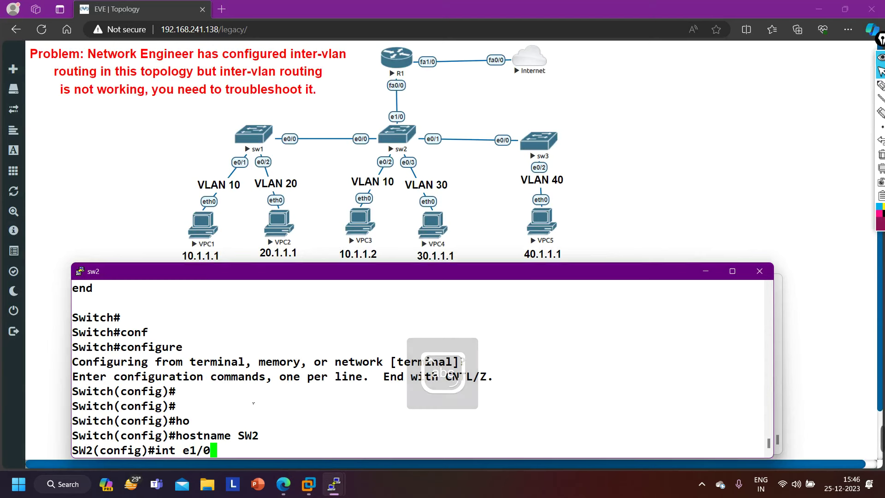
{"action": "key", "text": "Return"}
{"action": "type", "text": "sw"}
{"action": "key", "text": "Tab"}
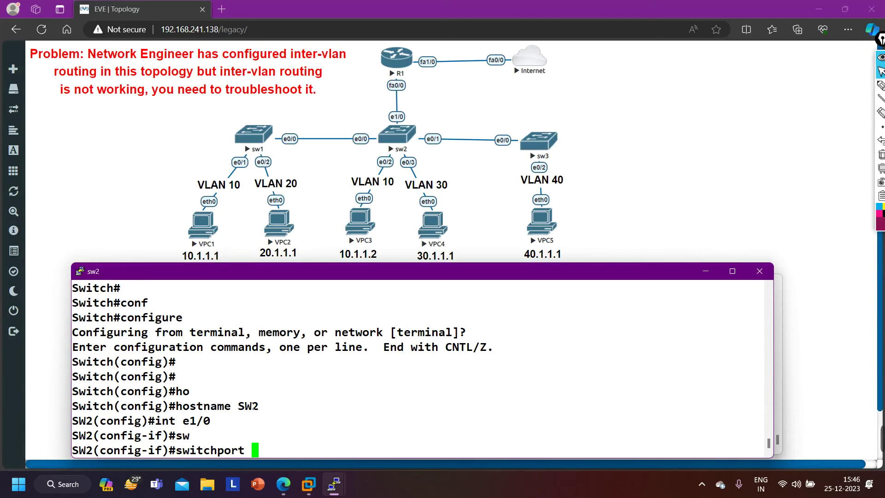
{"action": "type", "text": "tr"}
{"action": "key", "text": "Tab"}
{"action": "type", "text": "en"}
{"action": "key", "text": "Tab"}
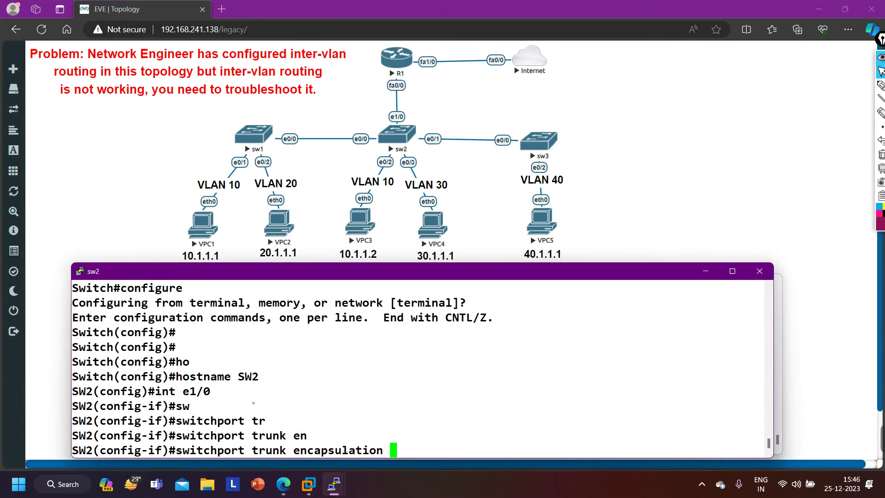
{"action": "type", "text": "do"}
{"action": "key", "text": "Tab"}
{"action": "key", "text": "Return"}
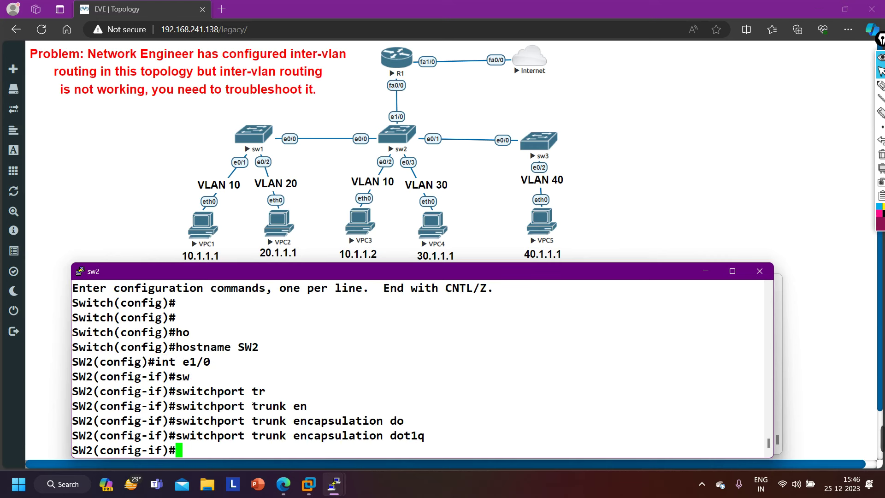
Step: Return SW2 to privileged mode, run show run int e1/0 and check the trunk encapsulation and mode lines
{"action": "key", "text": "ctrl+z"}
{"action": "type", "text": "sh"}
{"action": "key", "text": "Tab"}
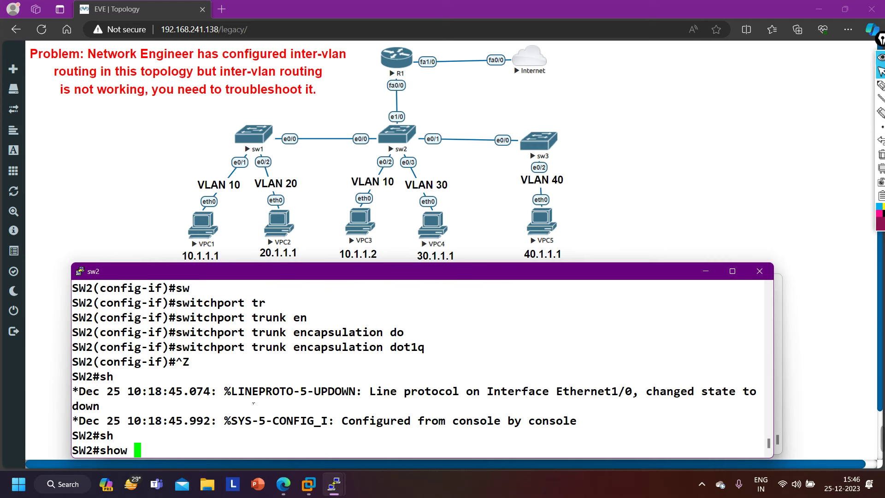
{"action": "type", "text": "run int "}
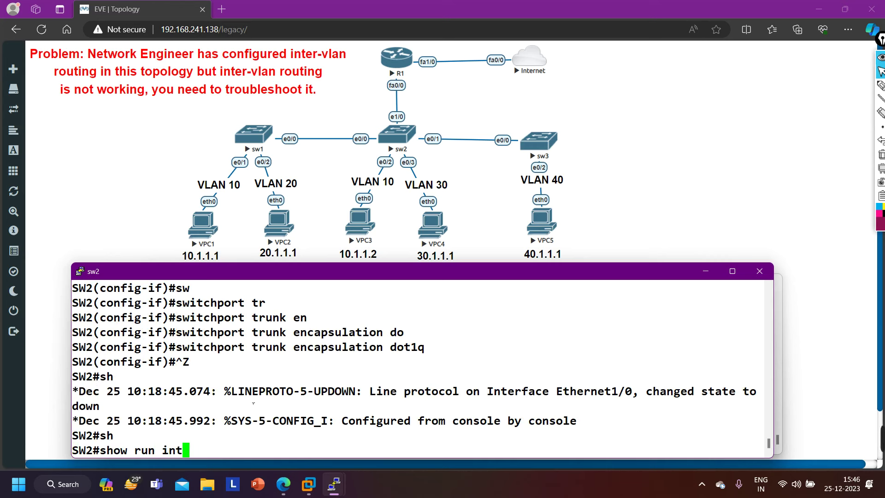
{"action": "type", "text": "e1/0"}
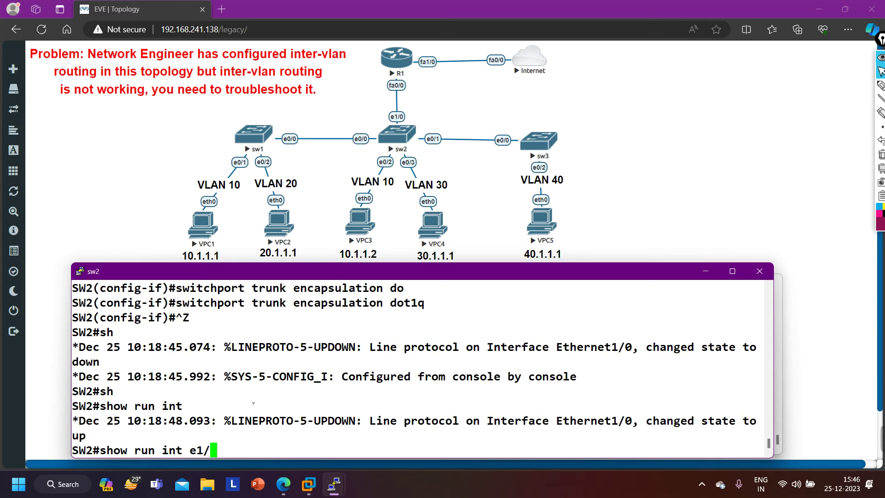
{"action": "key", "text": "Return"}
{"action": "left_click_drag", "start_coordinate": [340, 400], "coordinate": [249, 392]}
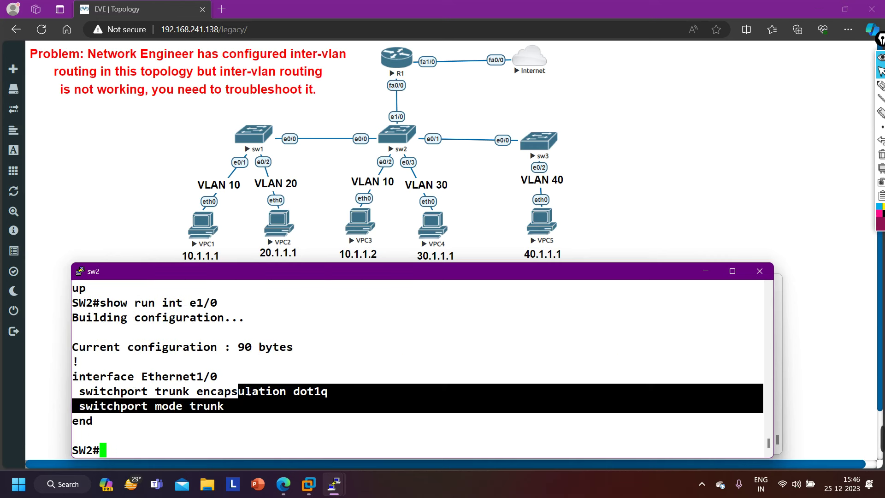
Step: Run show int trunk on SW2 and check the encapsulation of each trunk port
{"action": "key", "text": "Return"}
{"action": "type", "text": "sh"}
{"action": "key", "text": "Tab"}
{"action": "type", "text": "ip"}
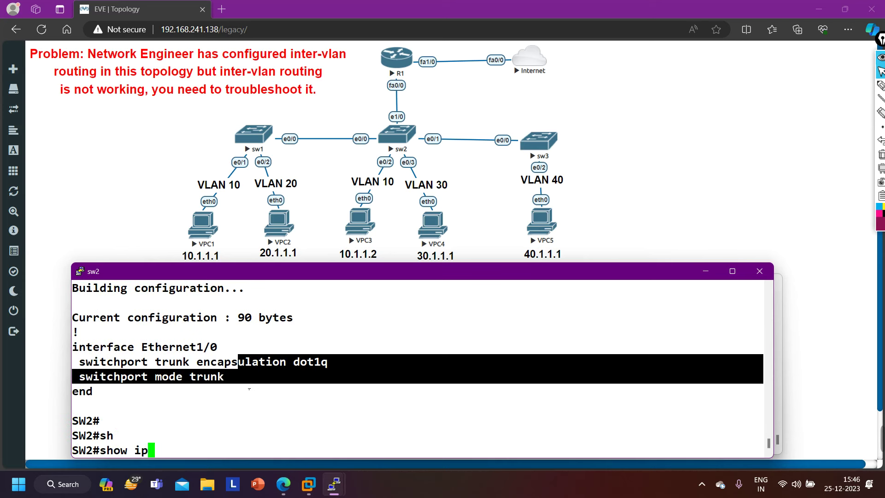
{"action": "key", "text": "BackSpace"}
{"action": "type", "text": "nt tru"}
{"action": "key", "text": "Tab"}
{"action": "key", "text": "Return"}
{"action": "scroll", "coordinate": [201, 340], "scroll_direction": "up", "scroll_amount": 4}
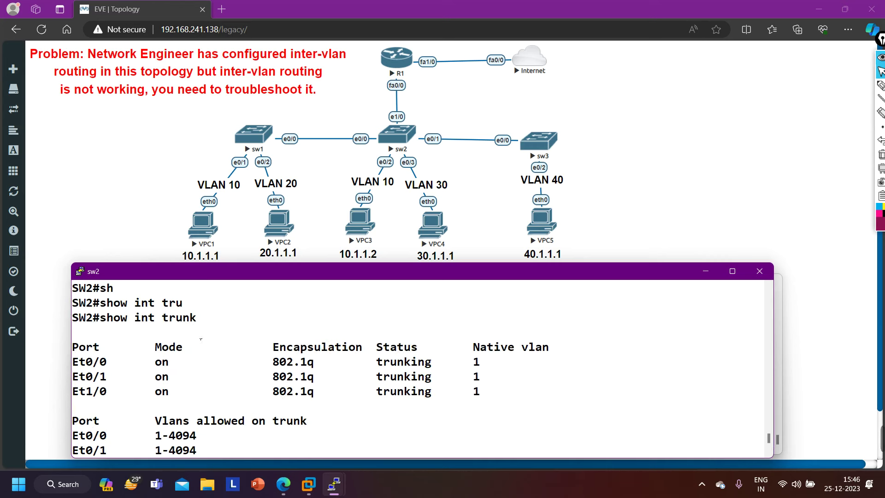
{"action": "mouse_move", "coordinate": [329, 400]}
{"action": "left_mouse_down"}
{"action": "mouse_move", "coordinate": [294, 396]}
{"action": "mouse_move", "coordinate": [329, 400]}
{"action": "left_mouse_up"}
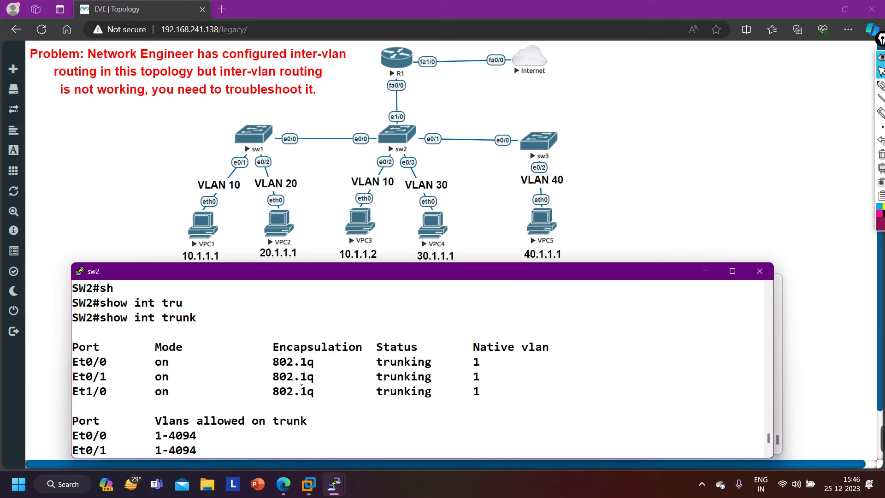
Step: Minimize the sw2 and R1 consoles, then ping the gateway 10.1.1.100 from VPC1, repeating the test
{"action": "left_click", "coordinate": [705, 271]}
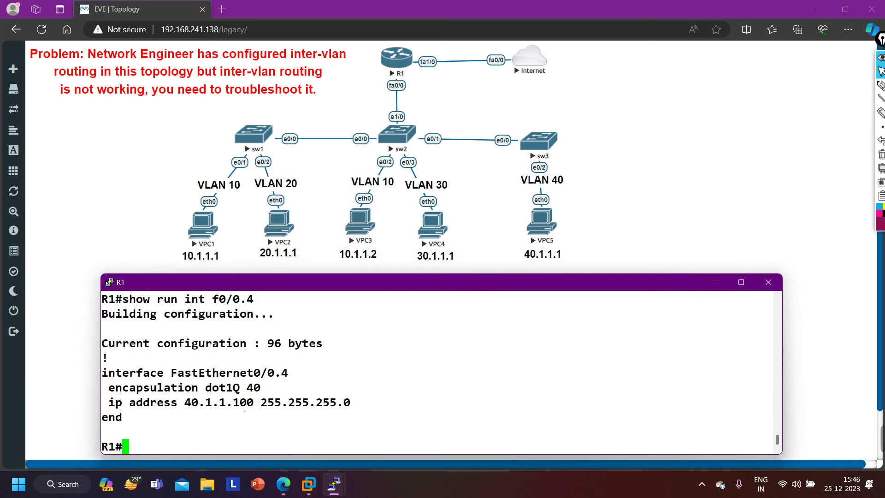
{"action": "left_click", "coordinate": [713, 283]}
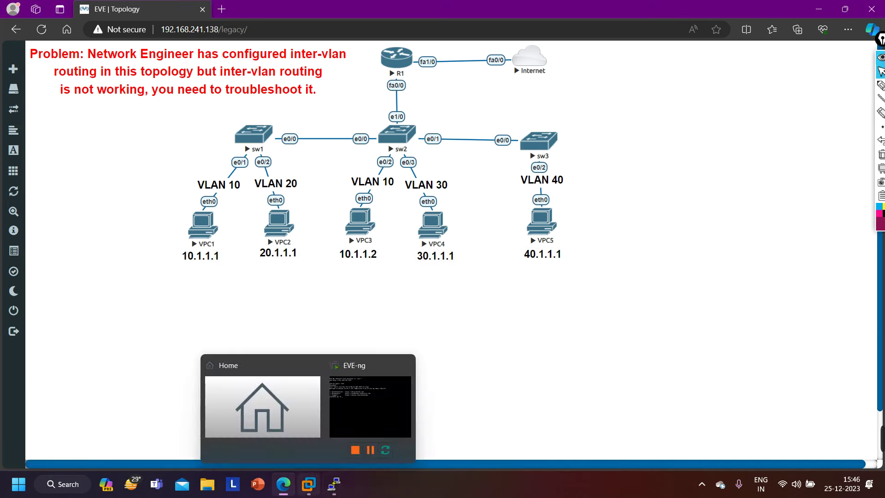
{"action": "mouse_move", "coordinate": [342, 492]}
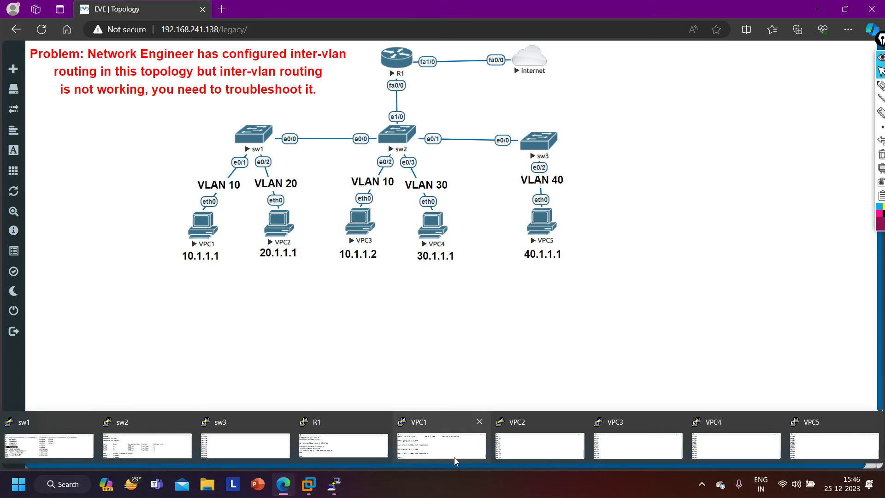
{"action": "left_click", "coordinate": [433, 453]}
{"action": "key", "text": "Up"}
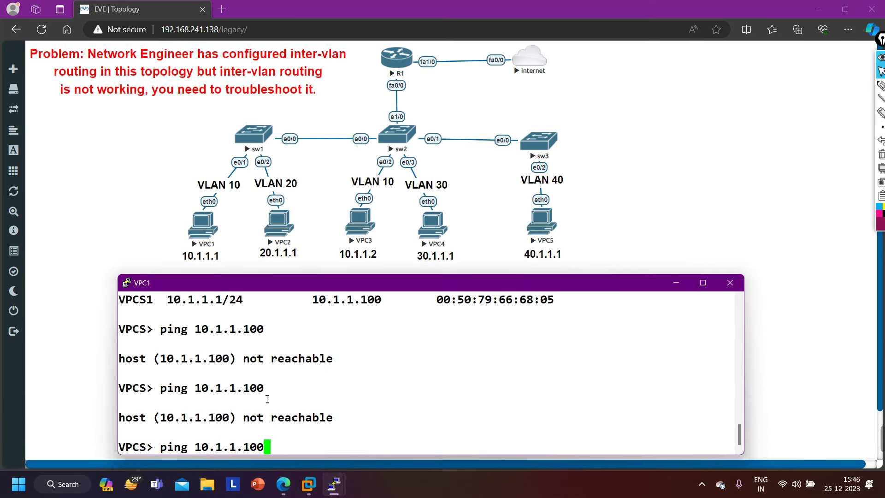
{"action": "key", "text": "Return"}
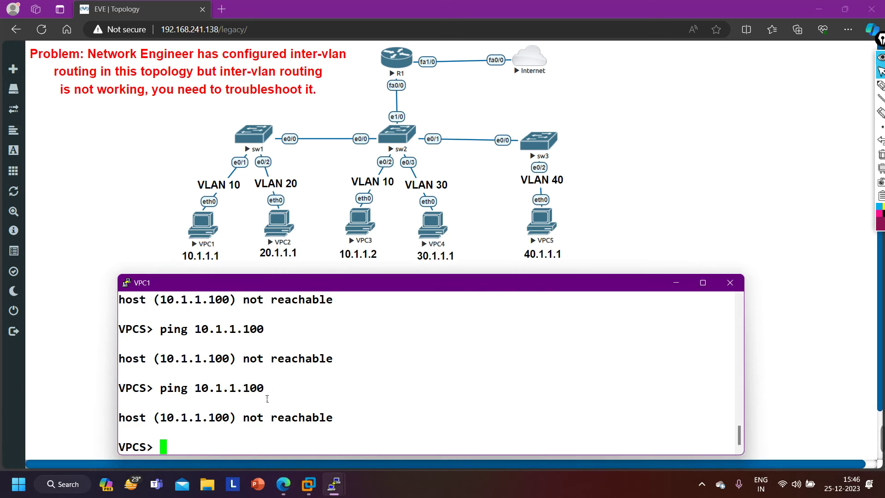
{"action": "key", "text": "Return"}
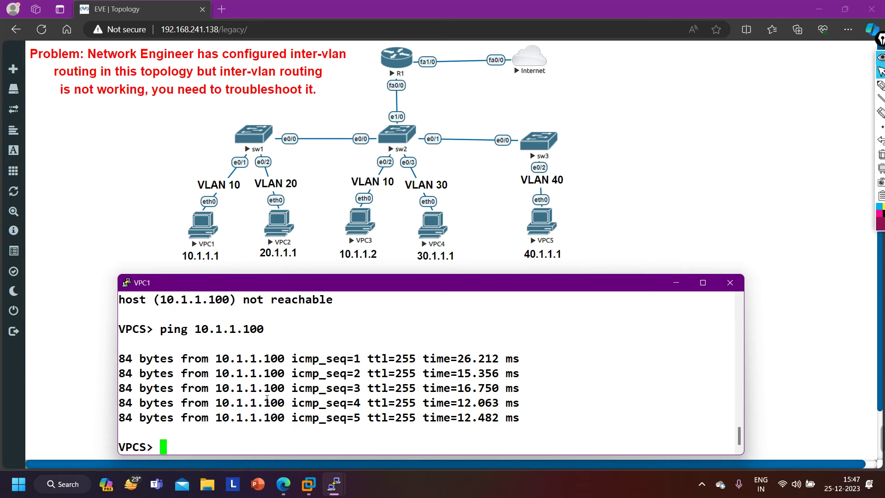
Step: Switch to the VPC2 console and run show ip all to check its IP address and gateway
{"action": "mouse_move", "coordinate": [334, 484]}
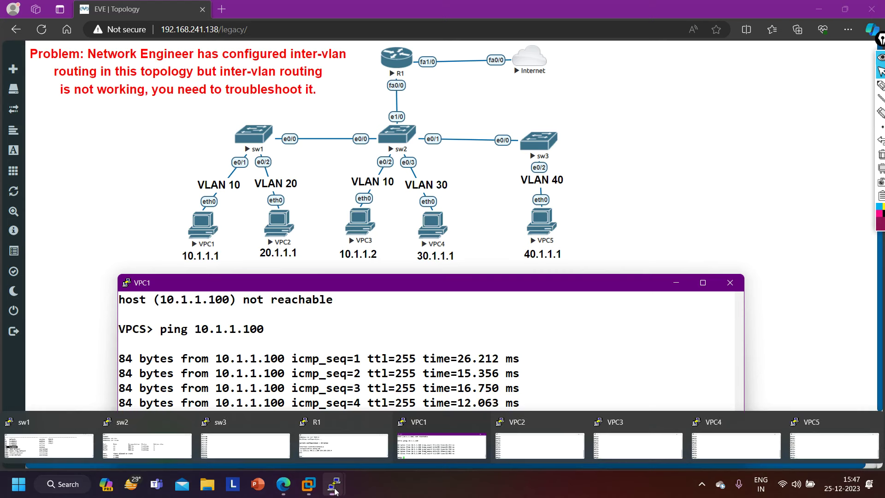
{"action": "left_click", "coordinate": [540, 447]}
{"action": "type", "text": "ping"}
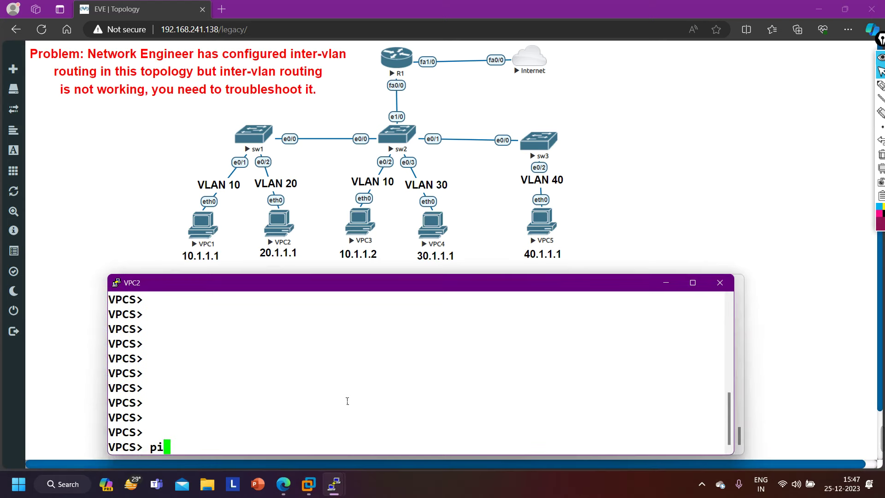
{"action": "key", "text": "BackSpace"}
{"action": "key", "text": "BackSpace"}
{"action": "key", "text": "BackSpace"}
{"action": "key", "text": "BackSpace"}
{"action": "key", "text": "BackSpace"}
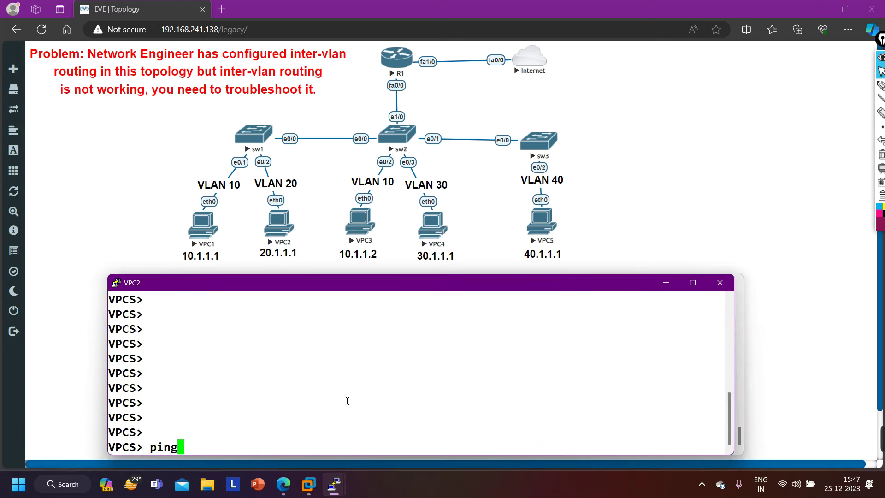
{"action": "type", "text": "show "}
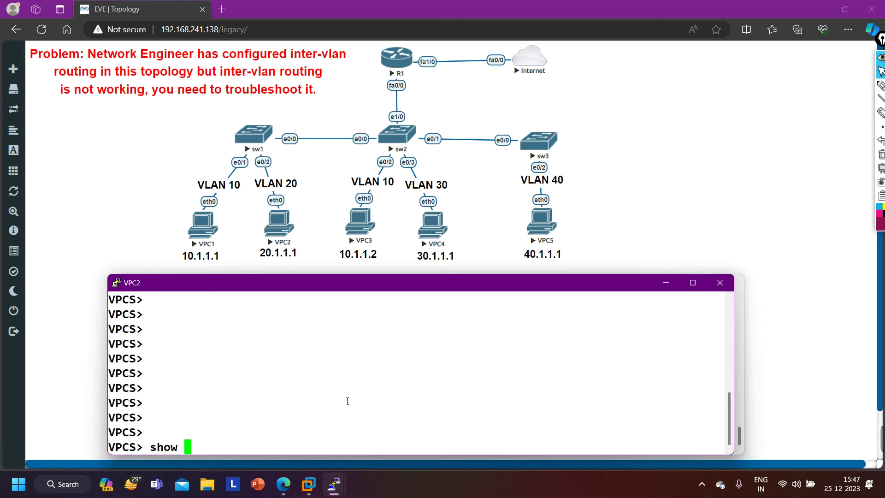
{"action": "type", "text": "ip akll"}
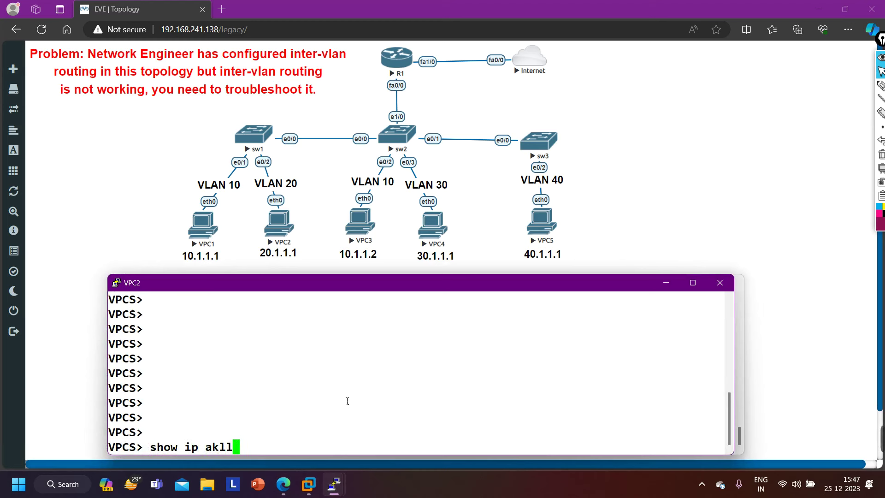
{"action": "key", "text": "BackSpace"}
{"action": "key", "text": "BackSpace"}
{"action": "key", "text": "BackSpace"}
{"action": "key", "text": "BackSpace"}
{"action": "type", "text": "all"}
{"action": "key", "text": "Return"}
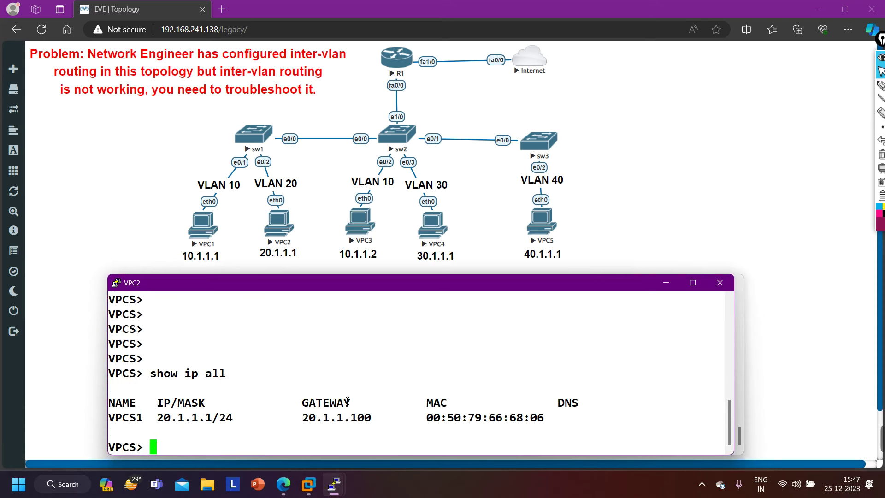
Step: Ping the gateway 20.1.1.100 from VPC2, repeating the test several times
{"action": "type", "text": "ping 20."}
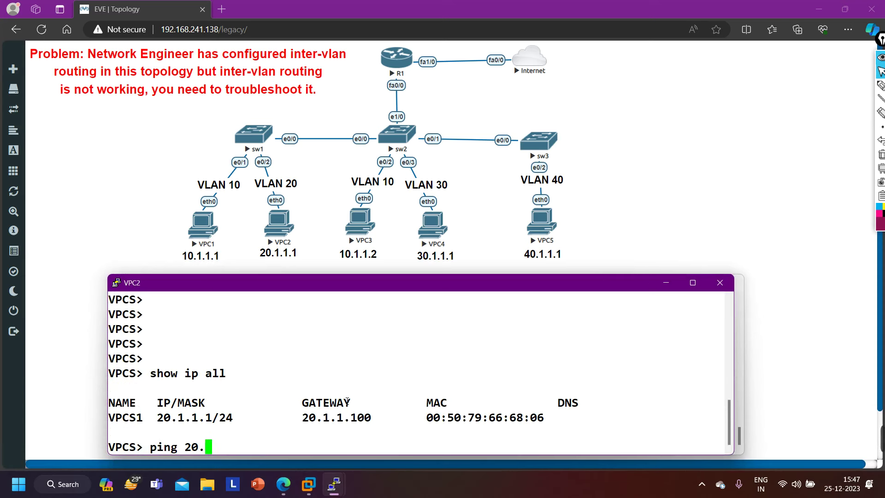
{"action": "type", "text": "1.1.100"}
{"action": "key", "text": "Return"}
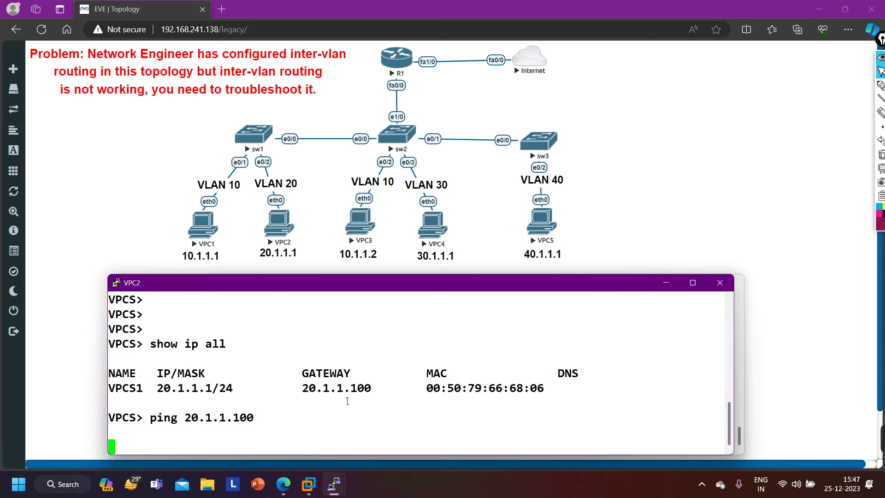
{"action": "key", "text": "Up"}
{"action": "key", "text": "Return"}
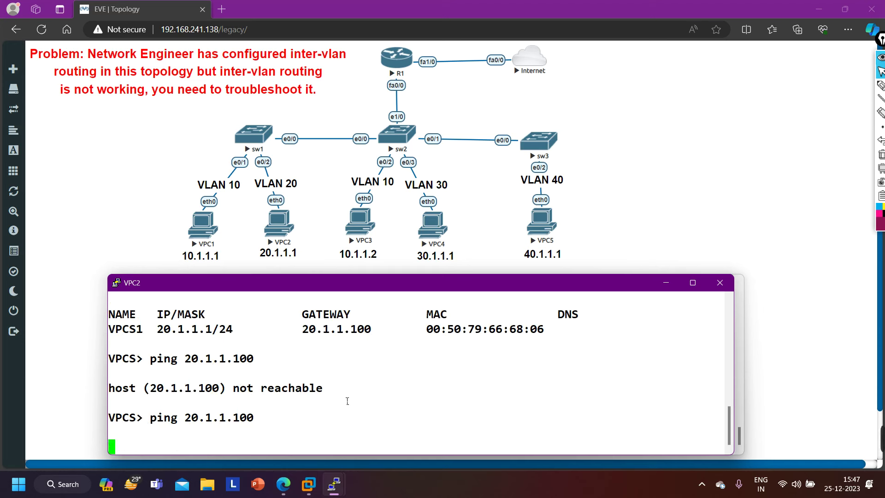
{"action": "key", "text": "Up"}
{"action": "key", "text": "Return"}
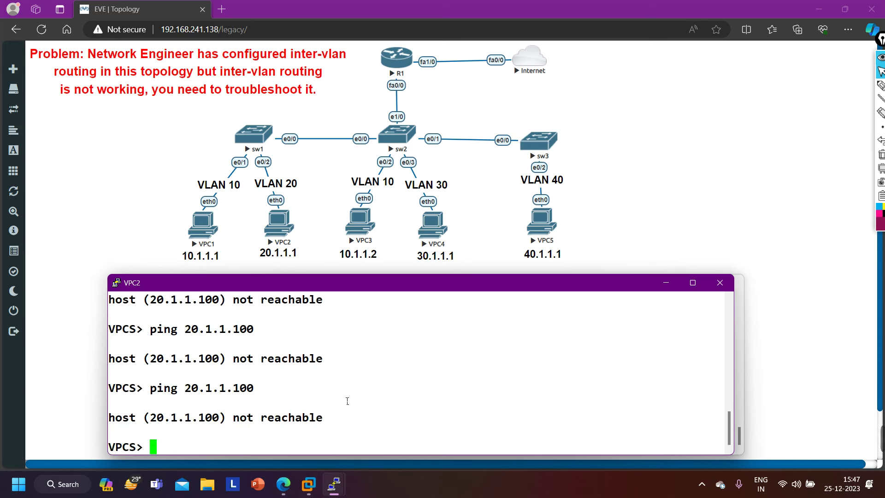
{"action": "key", "text": "Up"}
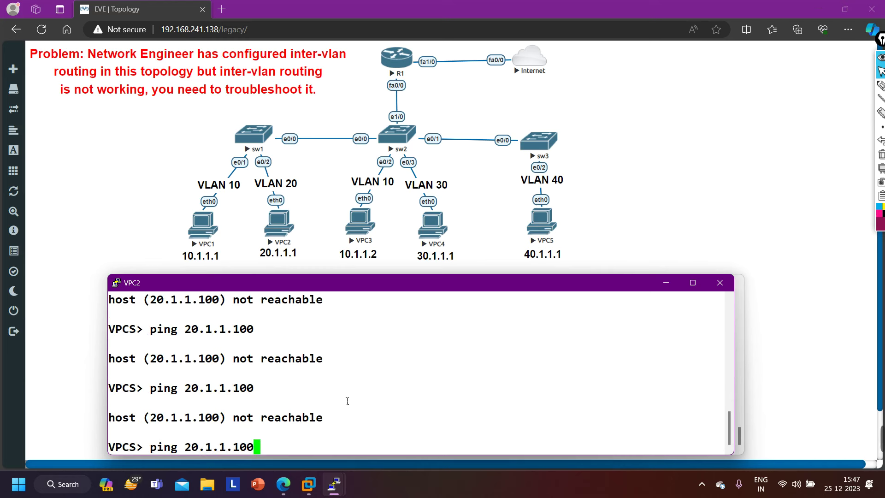
{"action": "key", "text": "Return"}
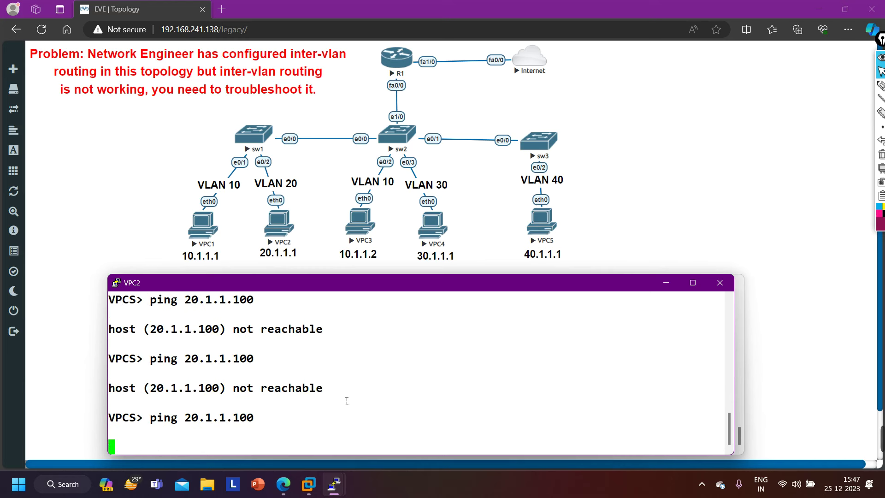
Step: Ping 20.1.1.1 from the VPC1 console to test routing to VLAN 20, then minimize that console
{"action": "mouse_move", "coordinate": [335, 485]}
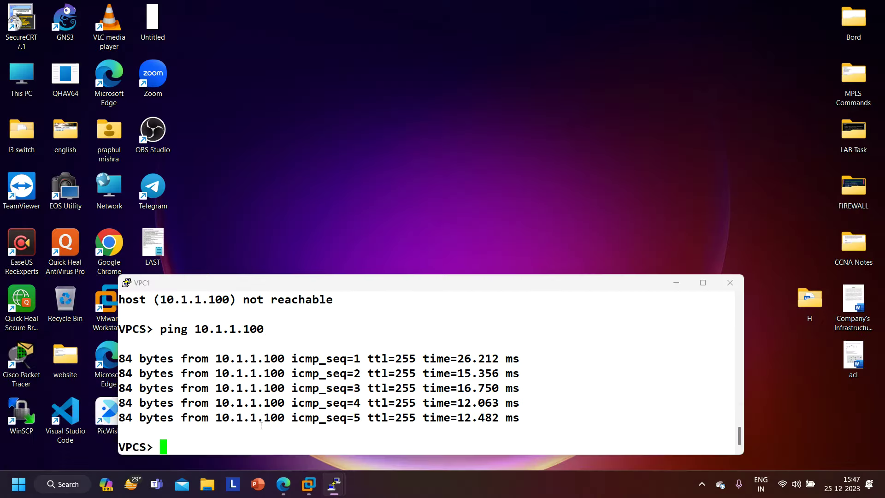
{"action": "left_click", "coordinate": [424, 454]}
{"action": "key", "text": "Up"}
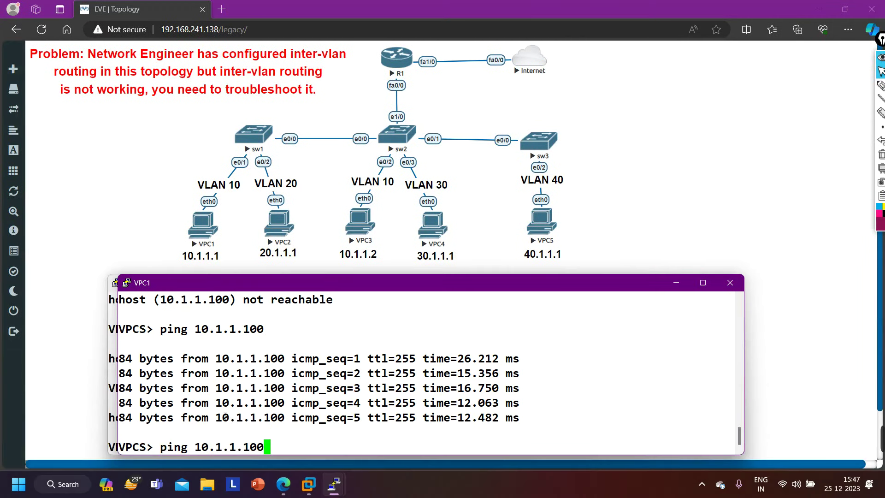
{"action": "key", "text": "BackSpace"}
{"action": "key", "text": "BackSpace"}
{"action": "key", "text": "BackSpace"}
{"action": "key", "text": "BackSpace"}
{"action": "key", "text": "BackSpace"}
{"action": "key", "text": "BackSpace"}
{"action": "key", "text": "BackSpace"}
{"action": "key", "text": "BackSpace"}
{"action": "key", "text": "BackSpace"}
{"action": "key", "text": "BackSpace"}
{"action": "key", "text": "BackSpace"}
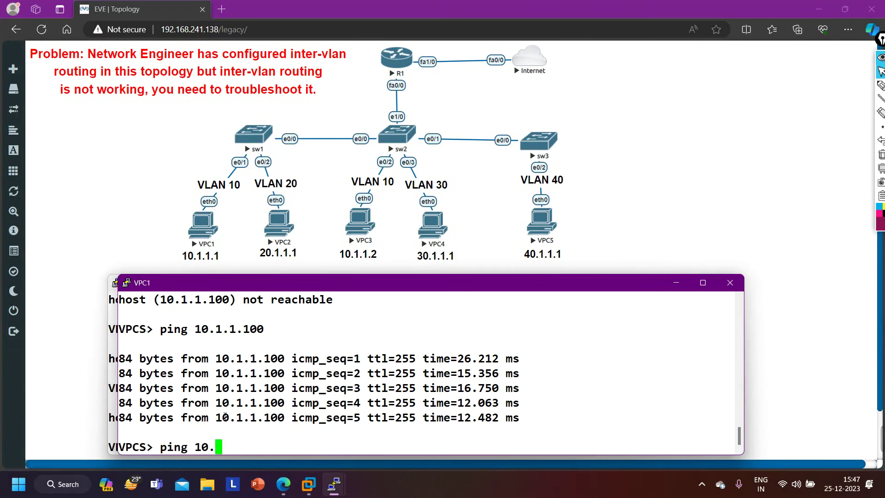
{"action": "type", "text": "20.1.1.1"}
{"action": "key", "text": "Return"}
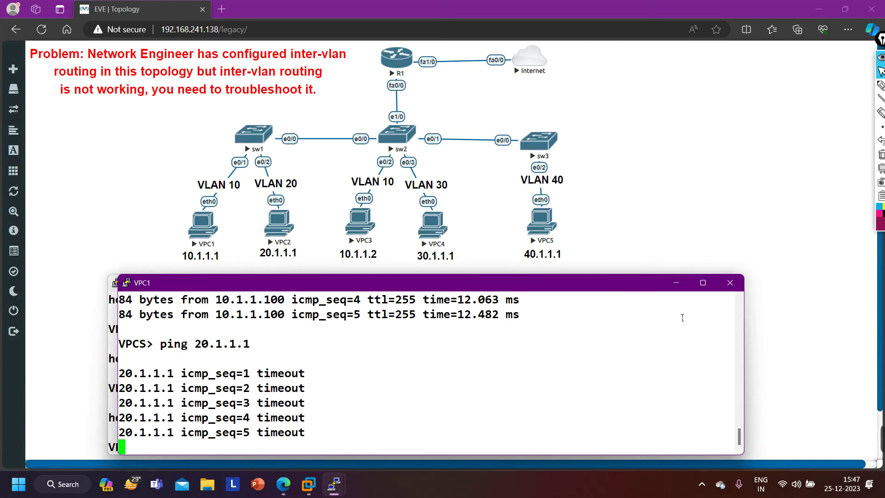
{"action": "left_click", "coordinate": [676, 282]}
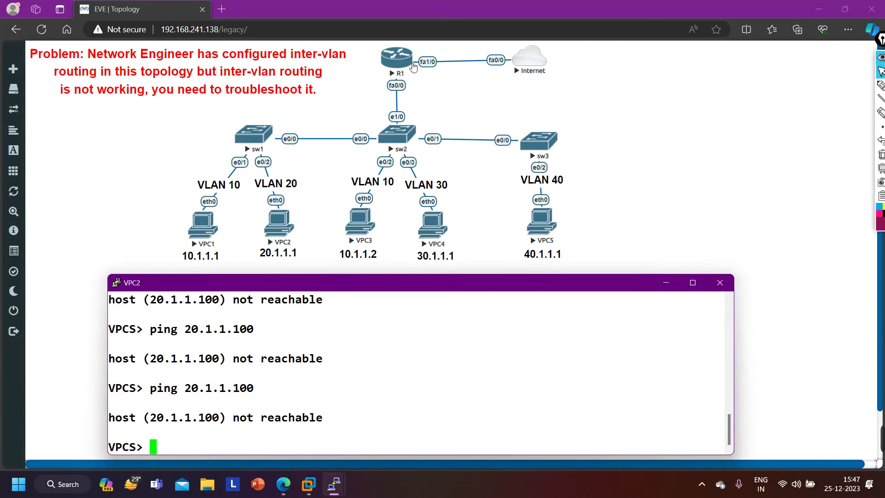
Step: Run show vlan brief on SW2 to check which VLANs exist there, then minimize its console
{"action": "mouse_move", "coordinate": [334, 486]}
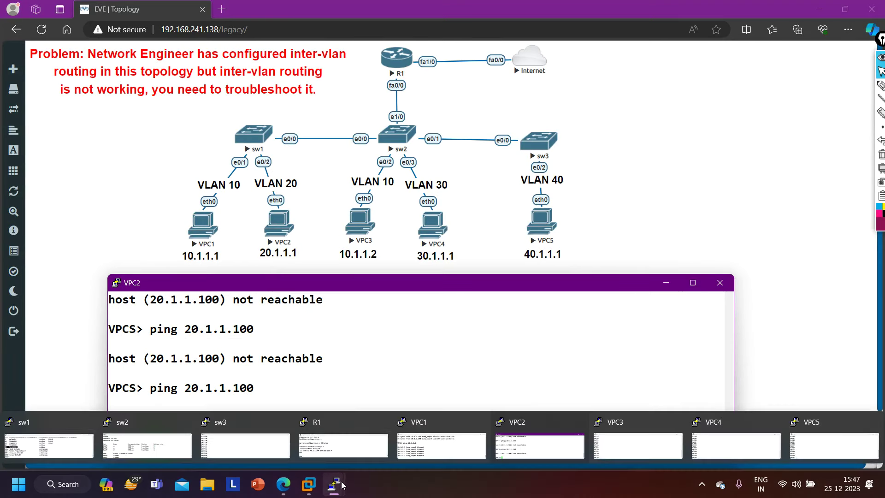
{"action": "left_click", "coordinate": [138, 433]}
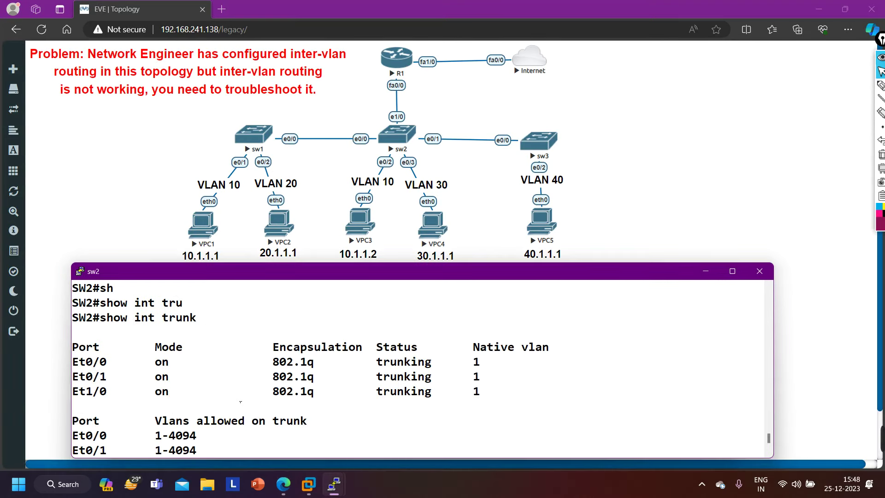
{"action": "key", "text": "Return"}
{"action": "type", "text": "sh"}
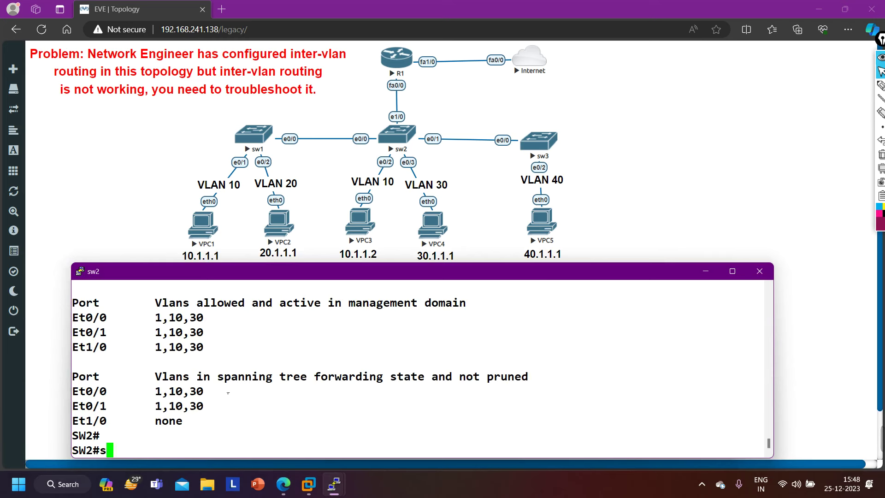
{"action": "key", "text": "Tab"}
{"action": "type", "text": "vl"}
{"action": "key", "text": "Tab"}
{"action": "type", "text": "br"}
{"action": "key", "text": "Tab"}
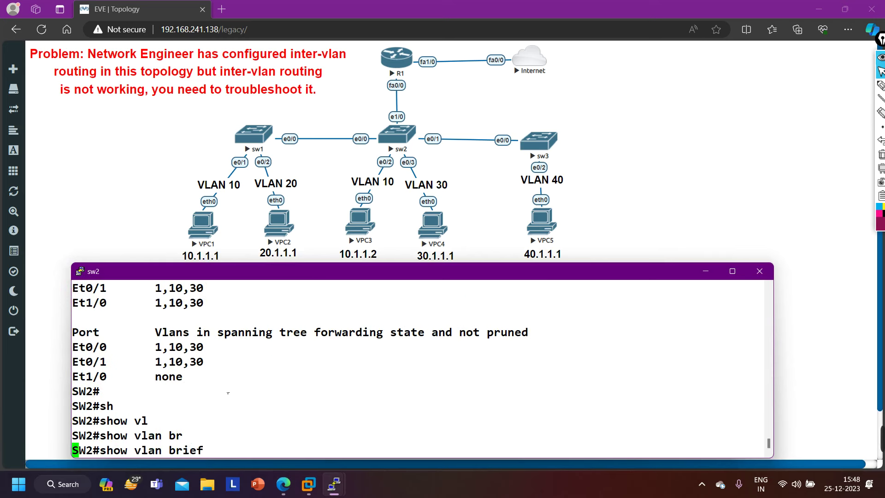
{"action": "key", "text": "Return"}
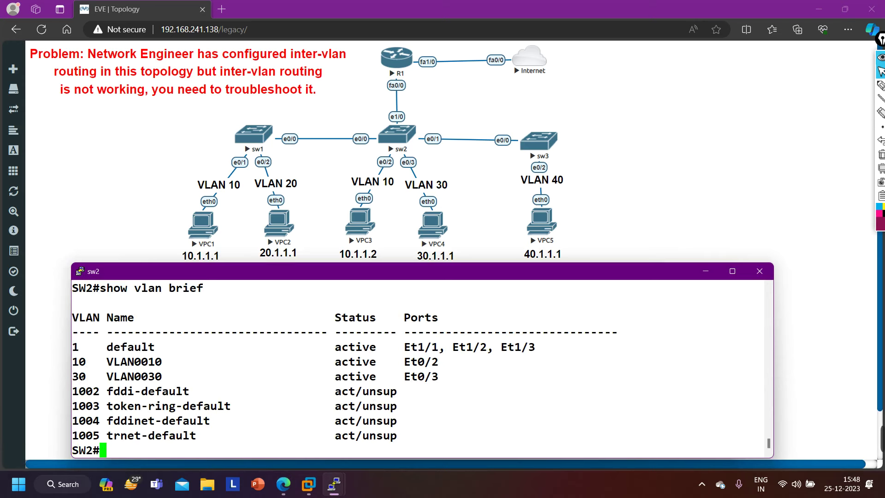
{"action": "left_click", "coordinate": [705, 271]}
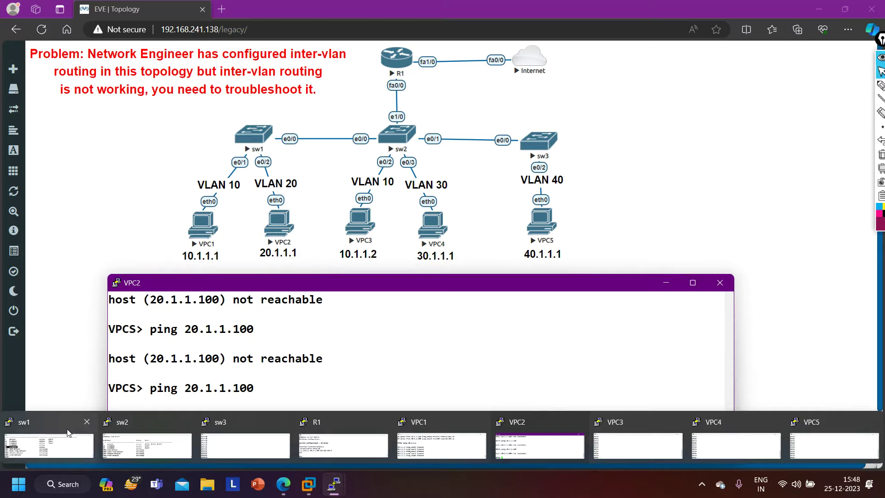
Step: Run show vlan brief on SW1, highlight the VLAN 20 entry, and minimize the console
{"action": "left_click", "coordinate": [49, 444]}
{"action": "type", "text": "sh"}
{"action": "key", "text": "Tab"}
{"action": "type", "text": "vl"}
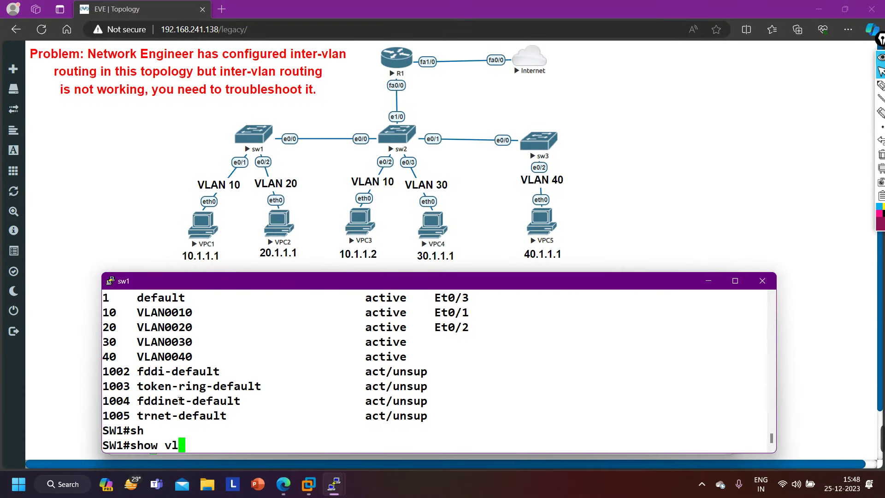
{"action": "key", "text": "Tab"}
{"action": "type", "text": "br"}
{"action": "key", "text": "Return"}
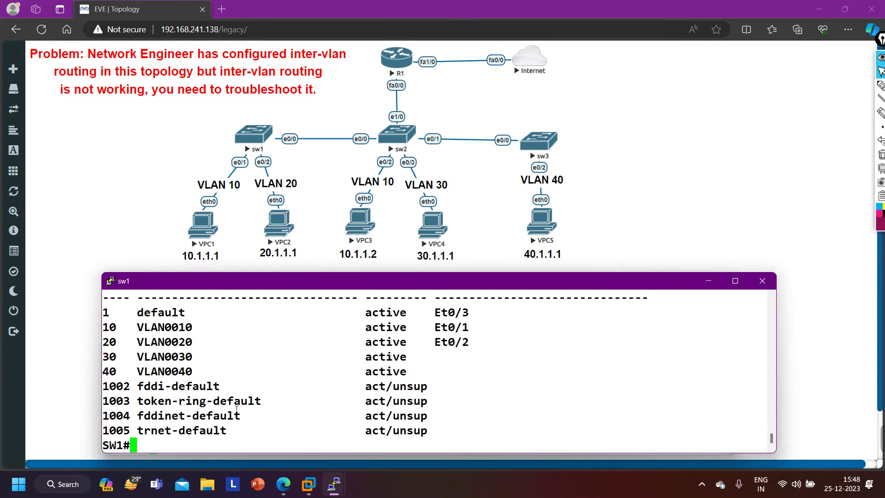
{"action": "left_click_drag", "start_coordinate": [490, 348], "coordinate": [147, 345]}
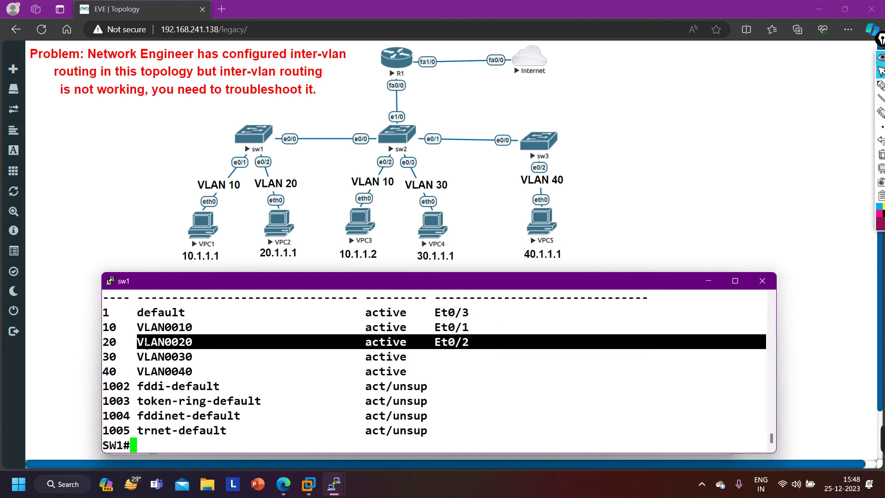
{"action": "left_click", "coordinate": [709, 280]}
Step: Run show int trunk on SW2 and highlight the VLANs allowed and active on port Et0/0
{"action": "mouse_move", "coordinate": [329, 493]}
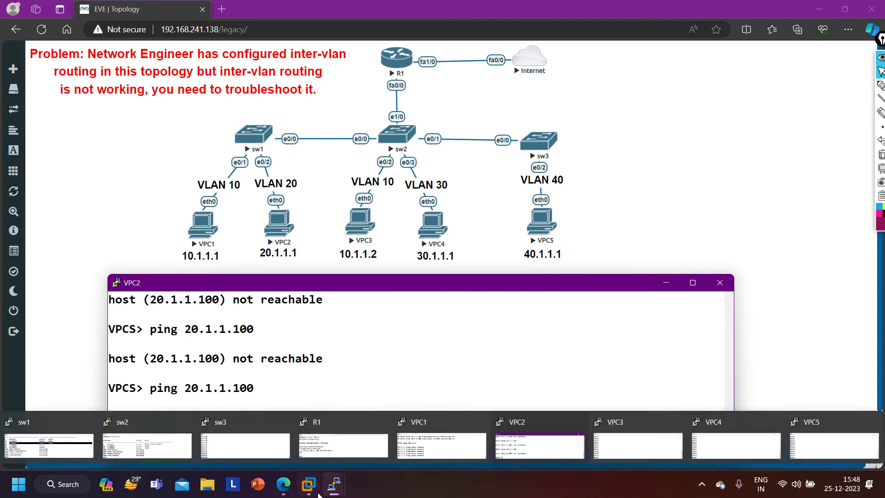
{"action": "left_click", "coordinate": [148, 445]}
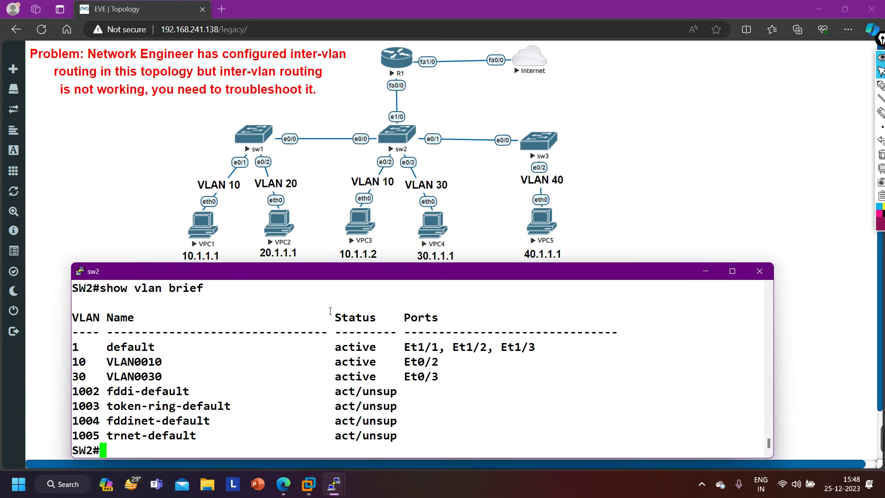
{"action": "type", "text": "sh"}
{"action": "key", "text": "Tab"}
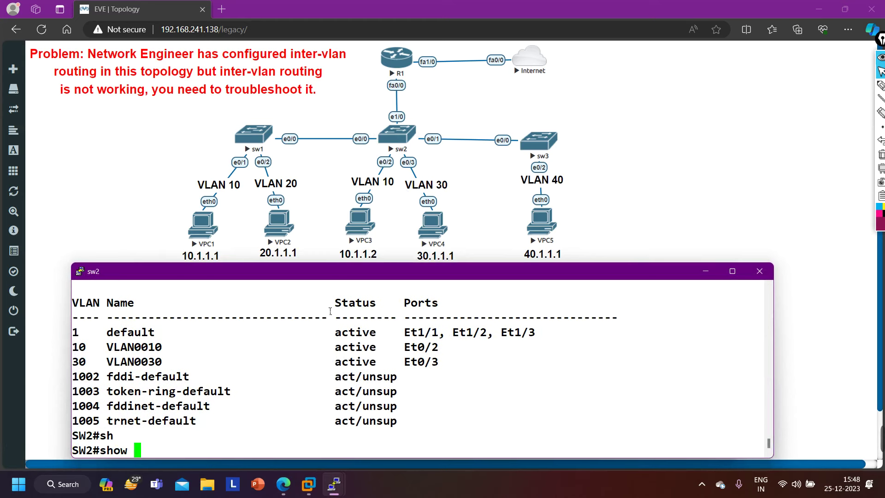
{"action": "type", "text": "int tr"}
{"action": "key", "text": "Tab"}
{"action": "key", "text": "Return"}
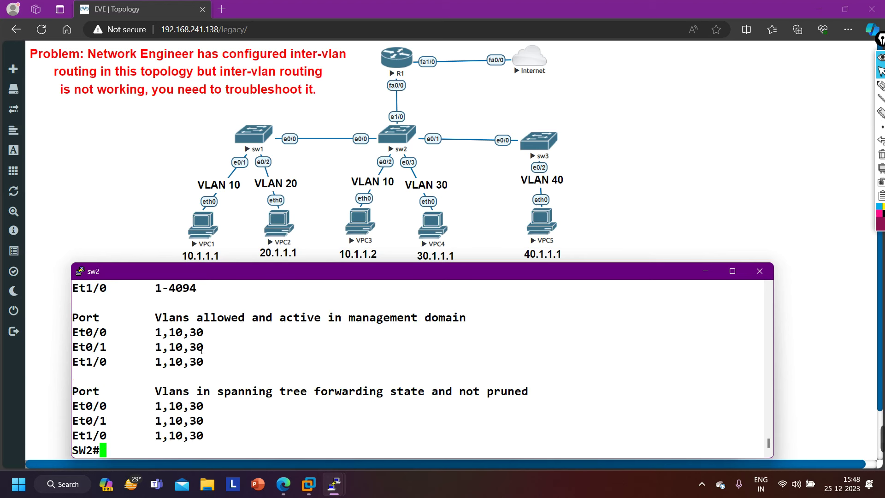
{"action": "mouse_move", "coordinate": [93, 332]}
{"action": "left_mouse_down"}
{"action": "mouse_move", "coordinate": [205, 336]}
{"action": "mouse_move", "coordinate": [84, 333]}
{"action": "left_mouse_up"}
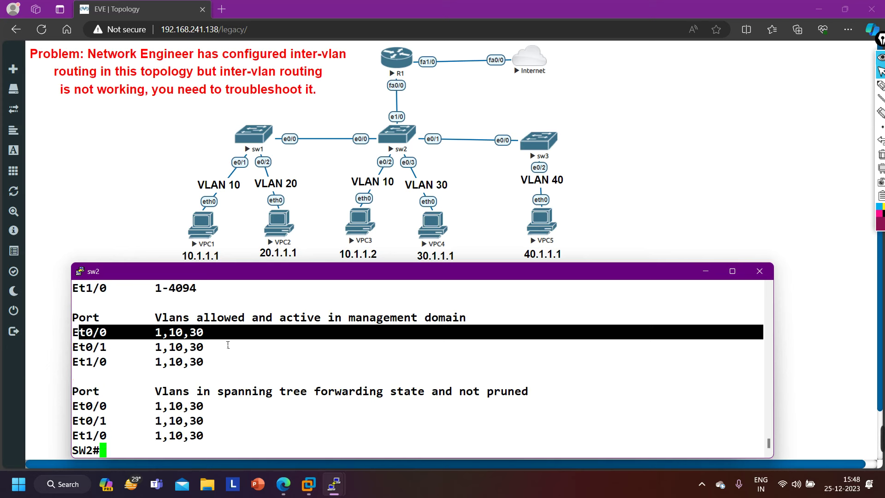
Step: Run show run int e0/0 on SW2 and check the trunk configuration of that interface
{"action": "type", "text": "sh"}
{"action": "key", "text": "Tab"}
{"action": "type", "text": "run i"}
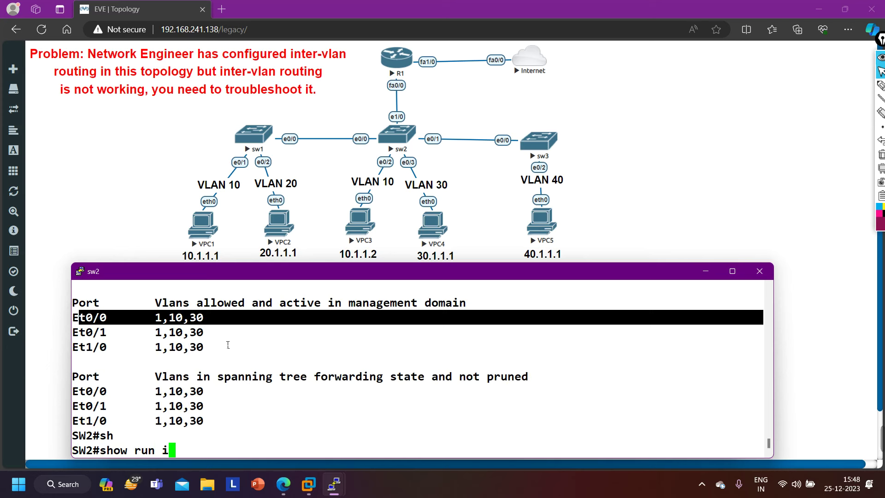
{"action": "type", "text": "nt e0/0"}
{"action": "key", "text": "Return"}
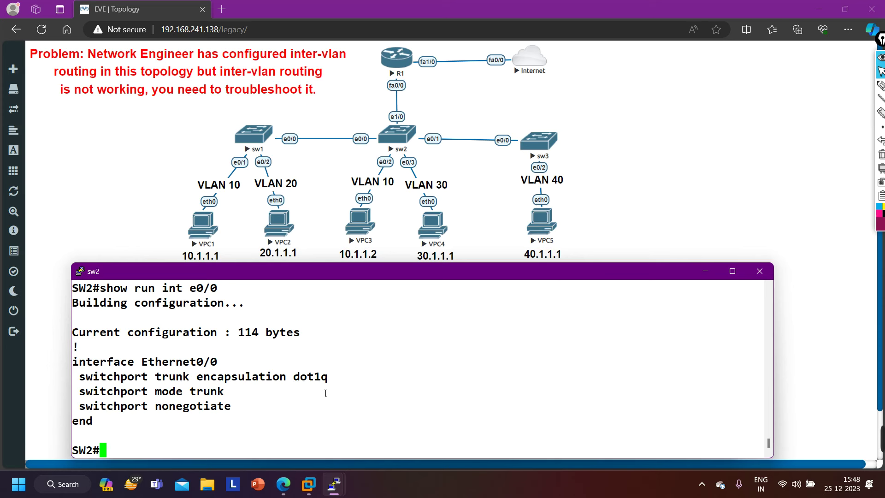
Step: Run show int trunk on SW2 again and review the mode, status and allowed VLANs of each trunk port
{"action": "type", "text": "sh"}
{"action": "key", "text": "Tab"}
{"action": "type", "text": "int tru"}
{"action": "key", "text": "Tab"}
{"action": "key", "text": "Return"}
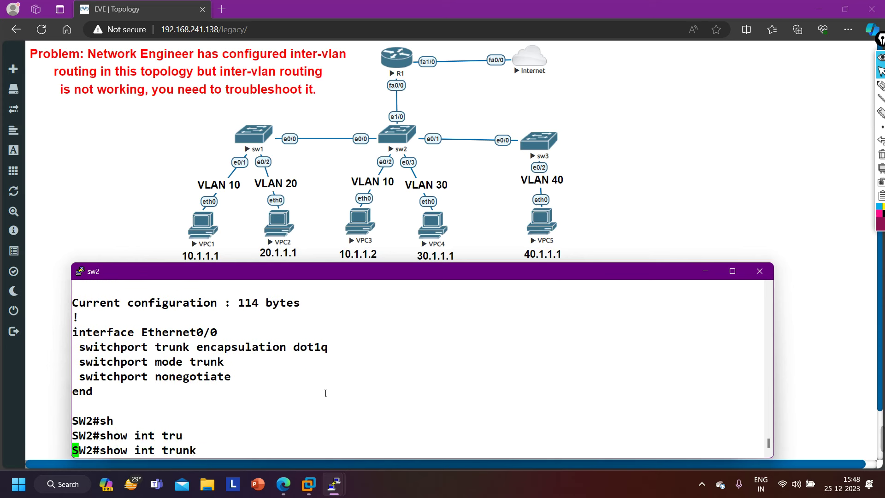
{"action": "scroll", "coordinate": [329, 382], "scroll_direction": "up", "scroll_amount": 4}
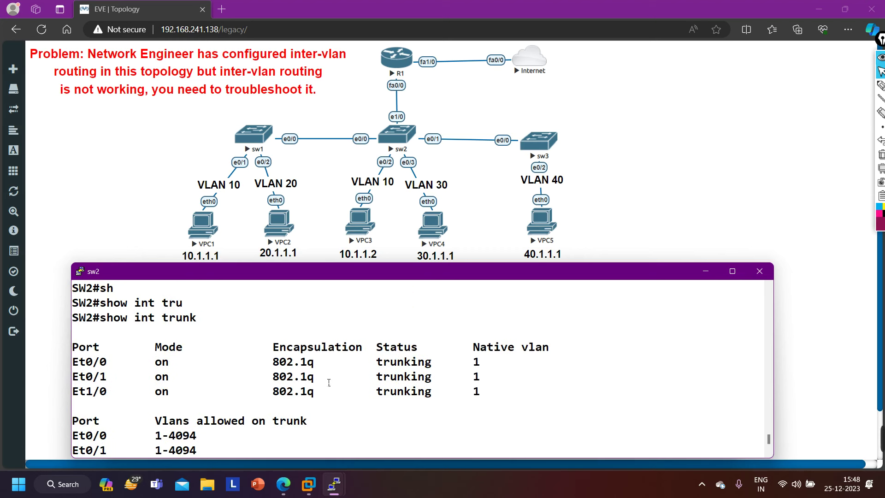
Step: Review the SW2 trunk output, highlighting the active VLANs and the allowed VLAN range for port Et0/0
{"action": "scroll", "coordinate": [329, 382], "scroll_direction": "down", "scroll_amount": 2}
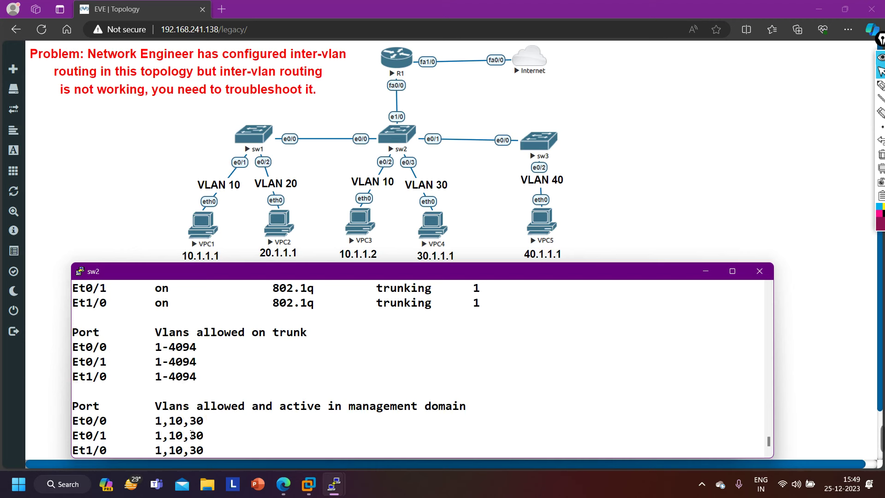
{"action": "left_click_drag", "start_coordinate": [142, 420], "coordinate": [204, 427]}
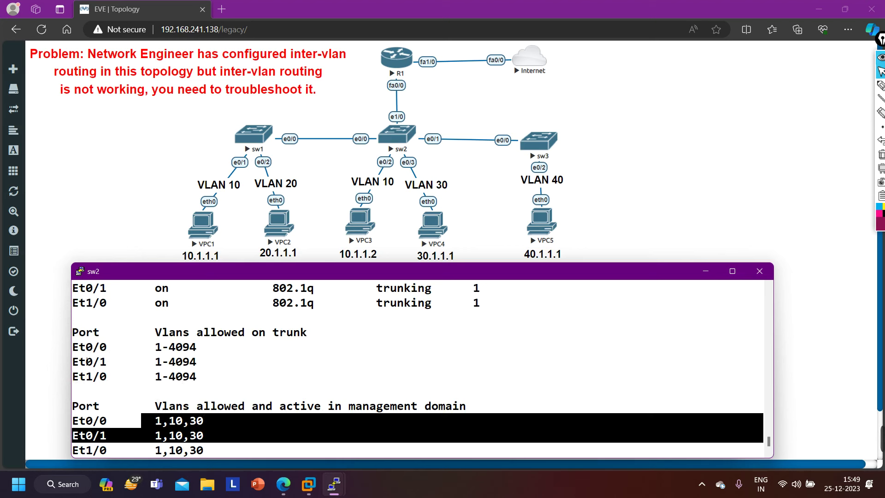
{"action": "mouse_move", "coordinate": [79, 347]}
{"action": "left_mouse_down"}
{"action": "mouse_move", "coordinate": [226, 352]}
{"action": "mouse_move", "coordinate": [82, 354]}
{"action": "left_mouse_up"}
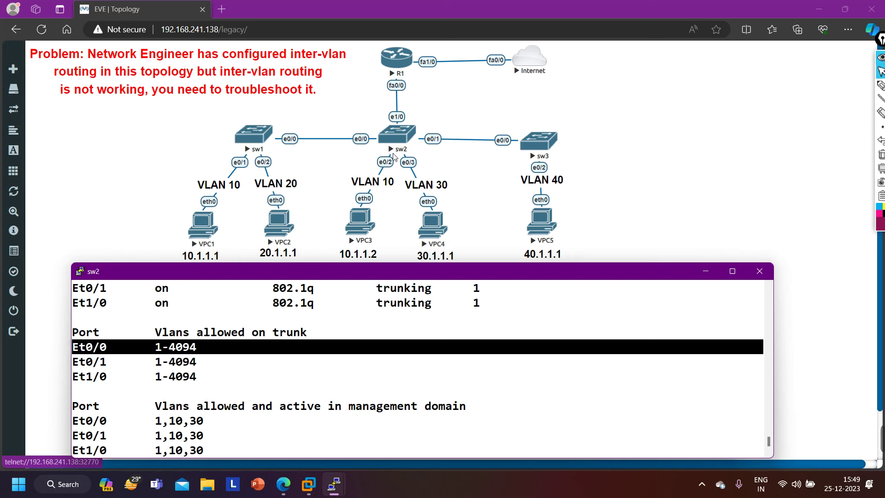
{"action": "left_click", "coordinate": [321, 394]}
{"action": "key", "text": "Return"}
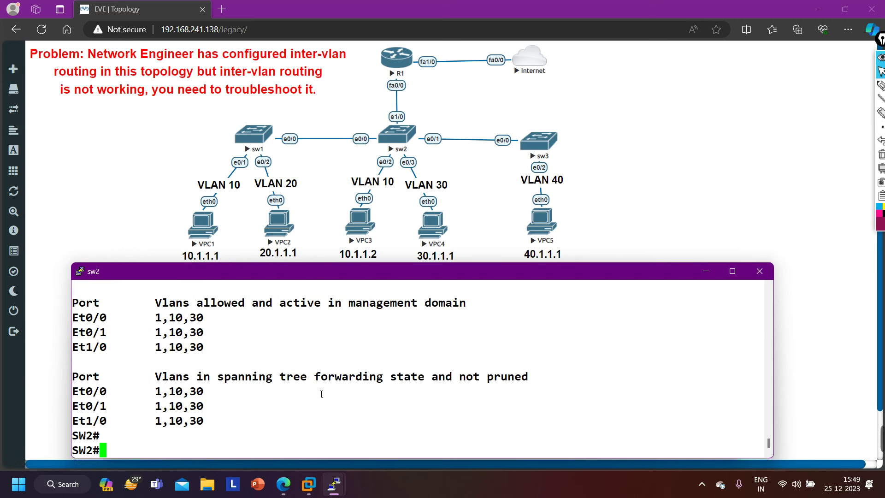
{"action": "type", "text": "sho"}
{"action": "key", "text": "Tab"}
{"action": "type", "text": "vla"}
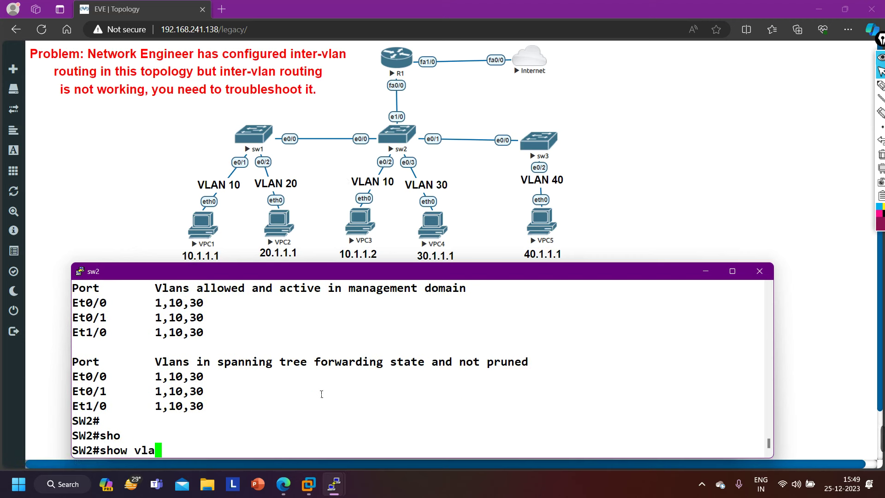
{"action": "type", "text": "b br"}
{"action": "key", "text": "Return"}
Step: Run show vlan brief on SW2 and highlight the entries for VLANs 1, 10 and 30
{"action": "type", "text": "s"}
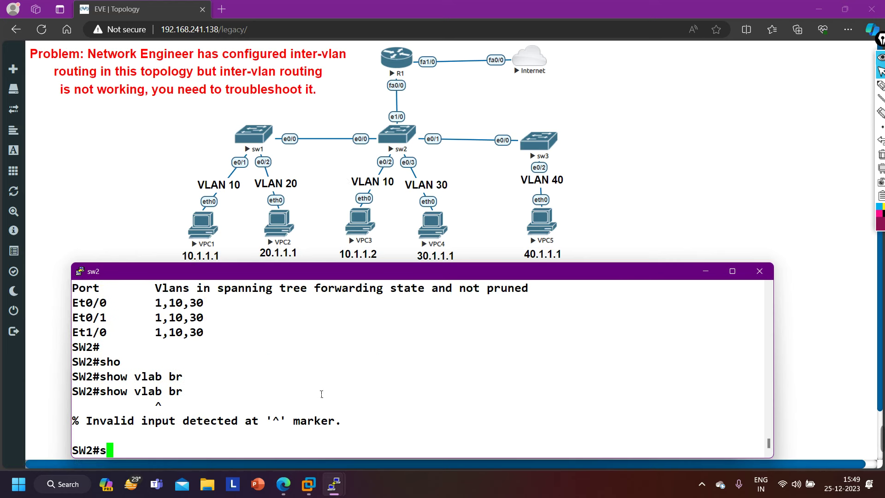
{"action": "type", "text": "h"}
{"action": "key", "text": "Tab"}
{"action": "type", "text": "vl"}
{"action": "key", "text": "Tab"}
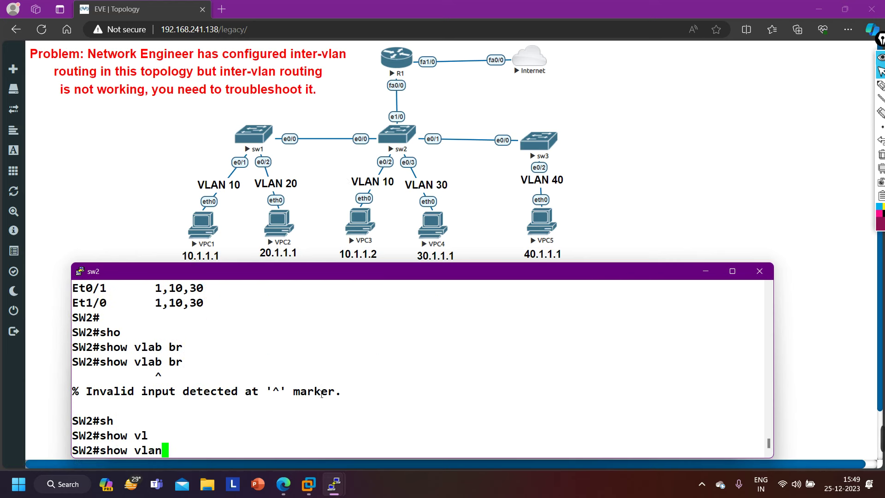
{"action": "type", "text": "br"}
{"action": "key", "text": "Tab"}
{"action": "key", "text": "Return"}
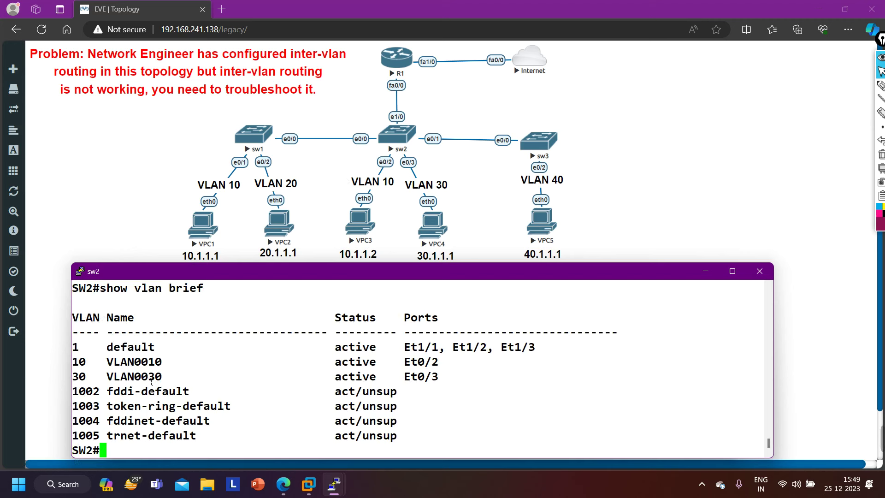
{"action": "left_click_drag", "start_coordinate": [75, 346], "coordinate": [512, 385]}
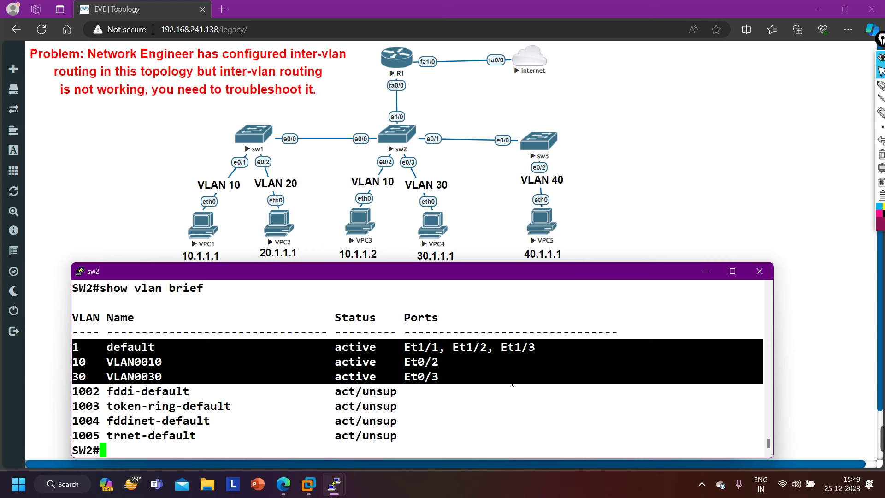
Step: Enter global configuration mode on SW2, create VLAN 20 and exit VLAN configuration
{"action": "type", "text": "conf"}
{"action": "key", "text": "Tab"}
{"action": "key", "text": "Return"}
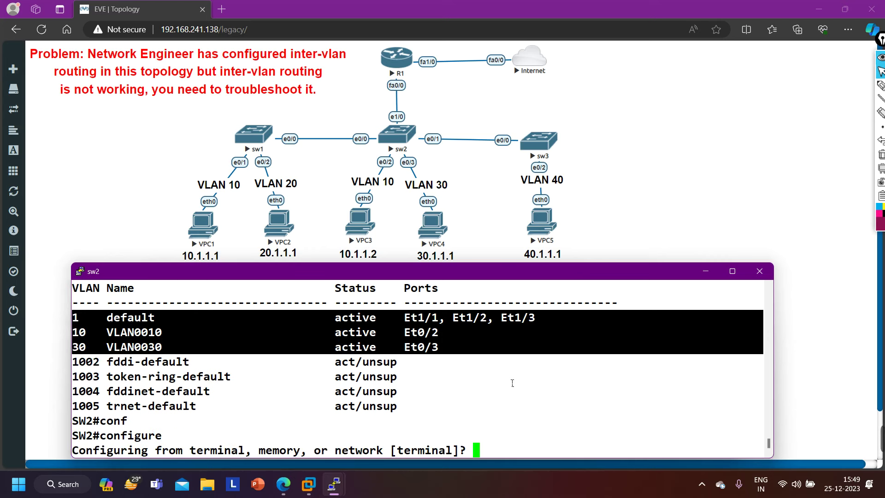
{"action": "key", "text": "Return"}
{"action": "key", "text": "Return"}
{"action": "key", "text": "Return"}
{"action": "type", "text": "vl"}
{"action": "key", "text": "Tab"}
{"action": "type", "text": "20"}
{"action": "key", "text": "Return"}
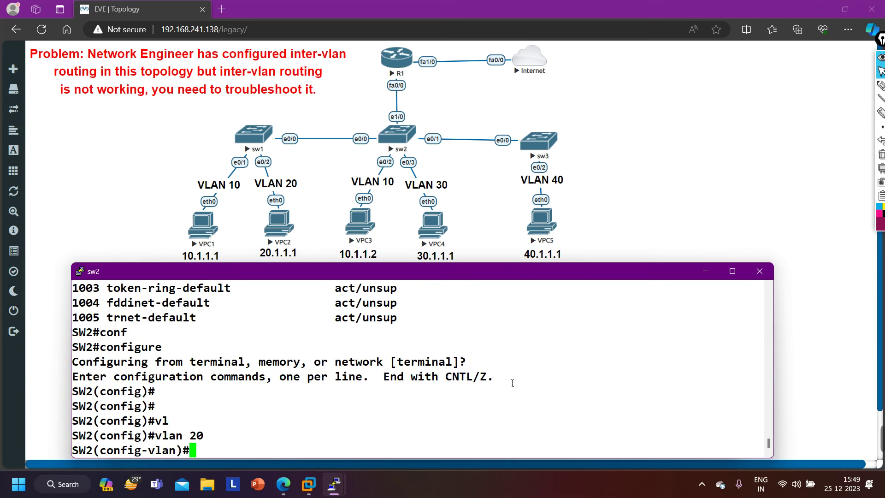
{"action": "type", "text": "exi"}
{"action": "key", "text": "Return"}
Step: Ping the gateway 20.1.1.100 repeatedly from VPC2 to test VLAN 20 connectivity
{"action": "mouse_move", "coordinate": [325, 496]}
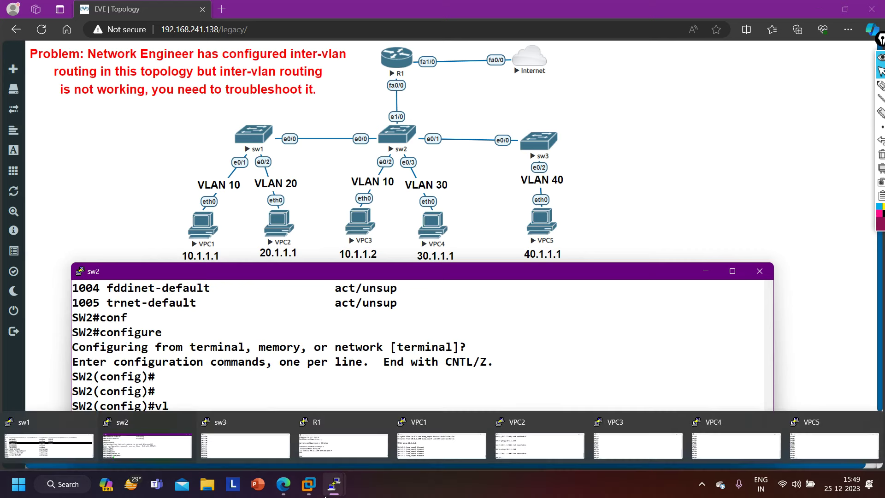
{"action": "left_click", "coordinate": [534, 450]}
{"action": "key", "text": "Up"}
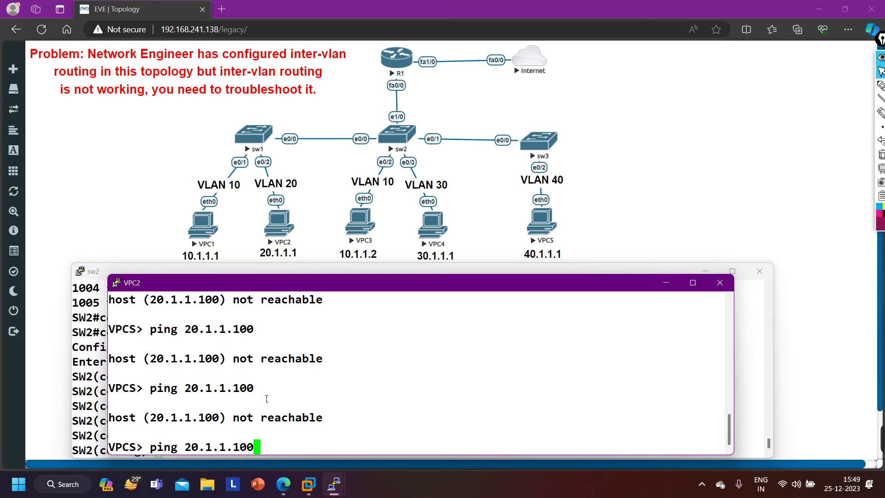
{"action": "key", "text": "Return"}
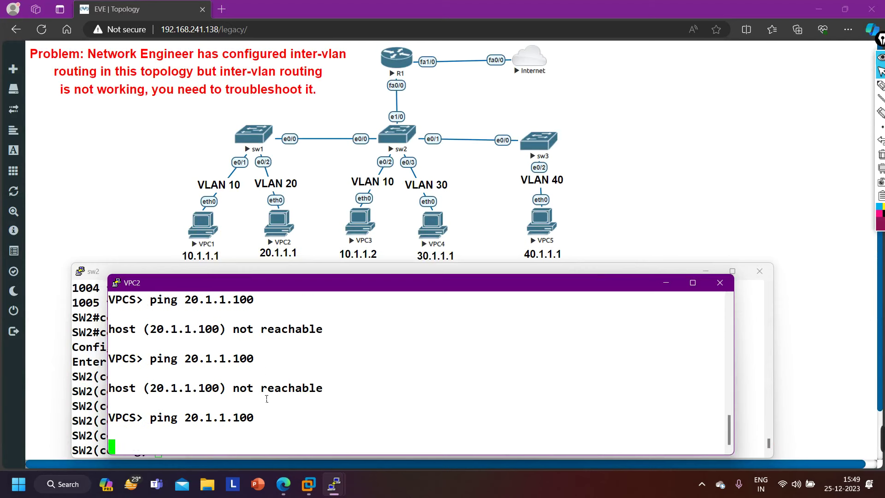
{"action": "key", "text": "Up"}
{"action": "key", "text": "Return"}
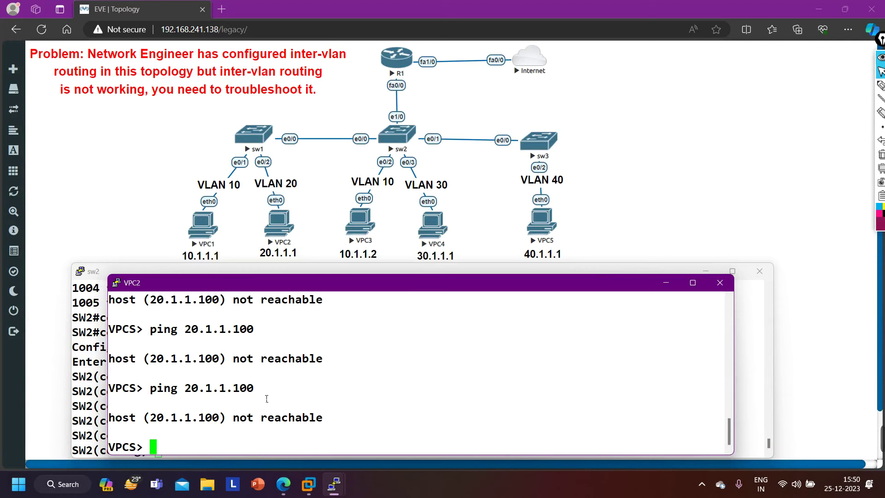
{"action": "key", "text": "Up"}
{"action": "key", "text": "Return"}
Step: Run show run int e0/0 on SW1 to check the trunk configuration of that interface, correcting any mistyped command
{"action": "mouse_move", "coordinate": [333, 494]}
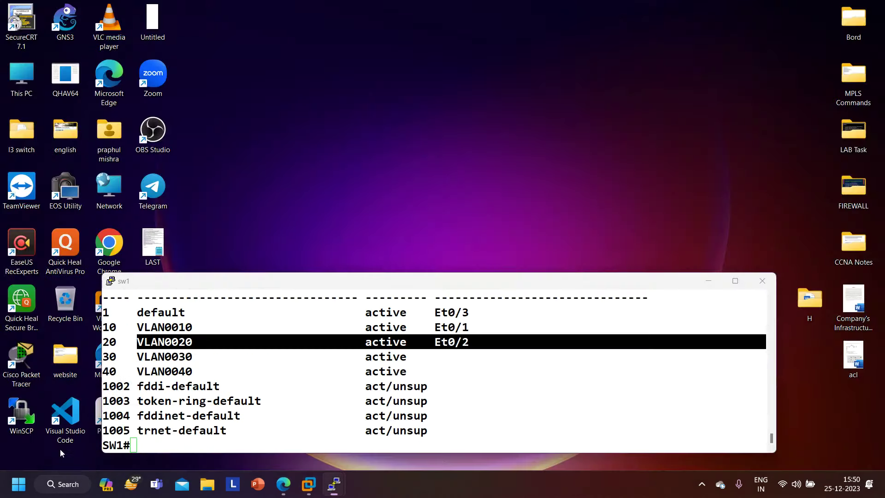
{"action": "left_click", "coordinate": [60, 449]}
{"action": "type", "text": "sh"}
{"action": "key", "text": "Tab"}
{"action": "type", "text": "i"}
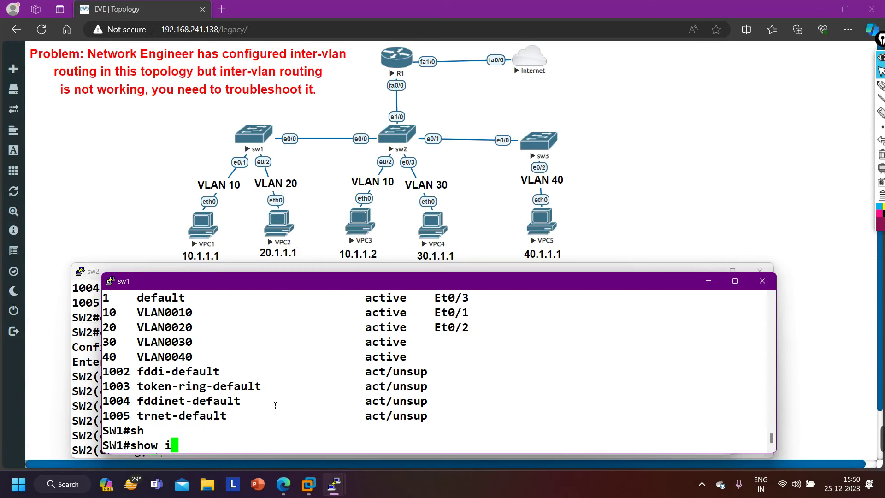
{"action": "type", "text": "run int "}
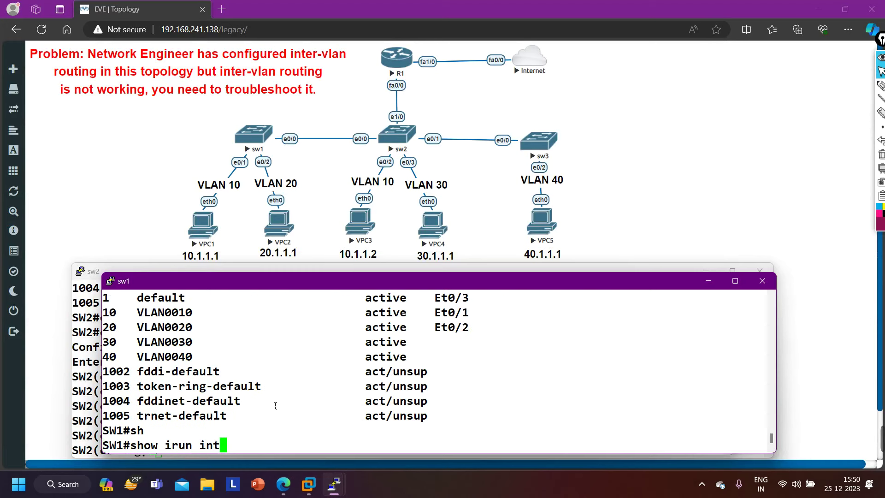
{"action": "type", "text": "e0/0"}
{"action": "key", "text": "Return"}
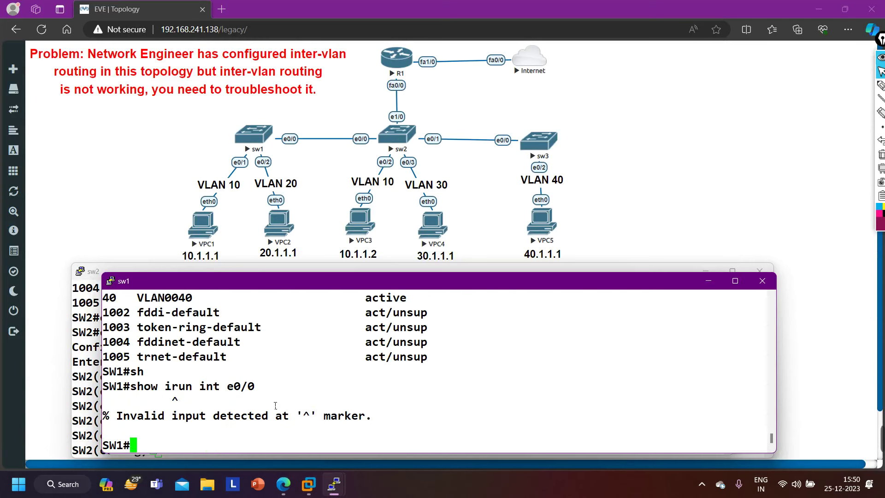
{"action": "key", "text": "Up"}
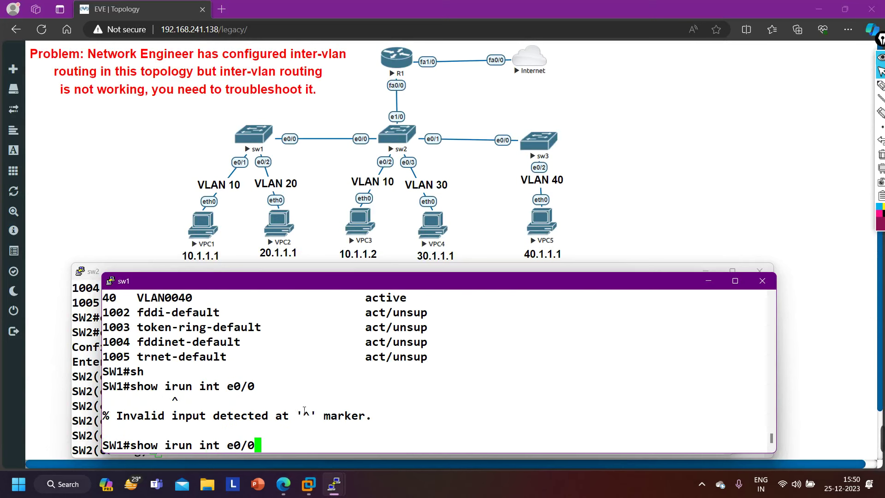
{"action": "key", "text": "Left"}
{"action": "key", "text": "Left"}
{"action": "key", "text": "Left"}
{"action": "key", "text": "Left"}
{"action": "key", "text": "Left"}
{"action": "key", "text": "Left"}
{"action": "key", "text": "Left"}
{"action": "key", "text": "Left"}
{"action": "key", "text": "Left"}
{"action": "key", "text": "Left"}
{"action": "key", "text": "Left"}
{"action": "key", "text": "Left"}
{"action": "key", "text": "BackSpace"}
{"action": "key", "text": "Return"}
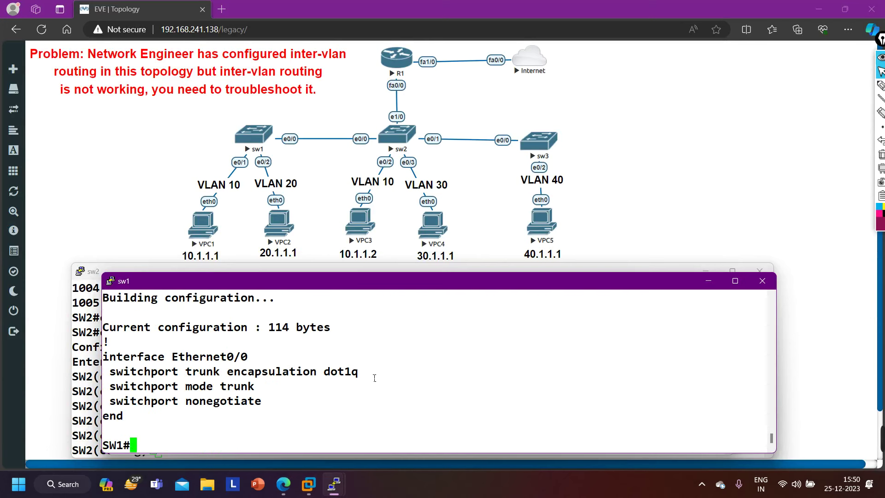
Step: Run show int trunk on SW1, review the VLANs allowed on the trunk, and minimize the console
{"action": "type", "text": "sh"}
{"action": "key", "text": "Tab"}
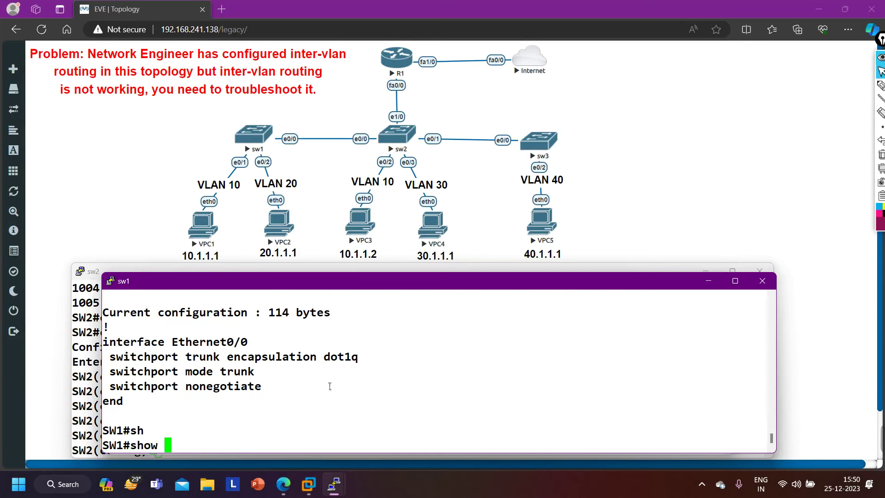
{"action": "type", "text": "int tru"}
{"action": "key", "text": "Tab"}
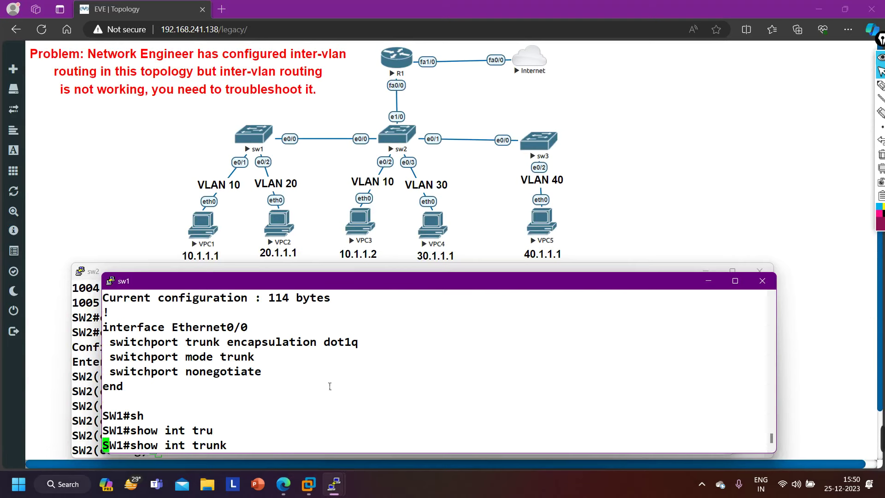
{"action": "key", "text": "Return"}
{"action": "left_click_drag", "start_coordinate": [240, 328], "coordinate": [213, 328]}
{"action": "left_click", "coordinate": [716, 285]}
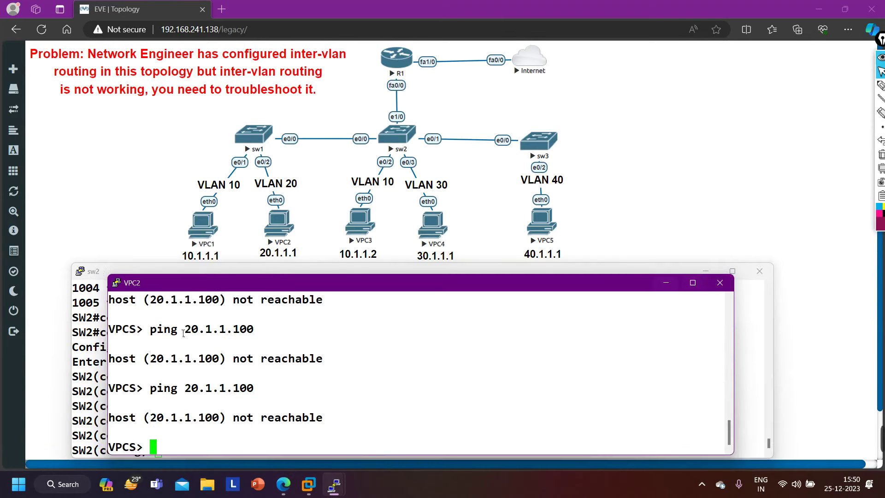
Step: Return to the SW2 console and leave configuration mode for the privileged EXEC prompt
{"action": "left_click", "coordinate": [101, 358]}
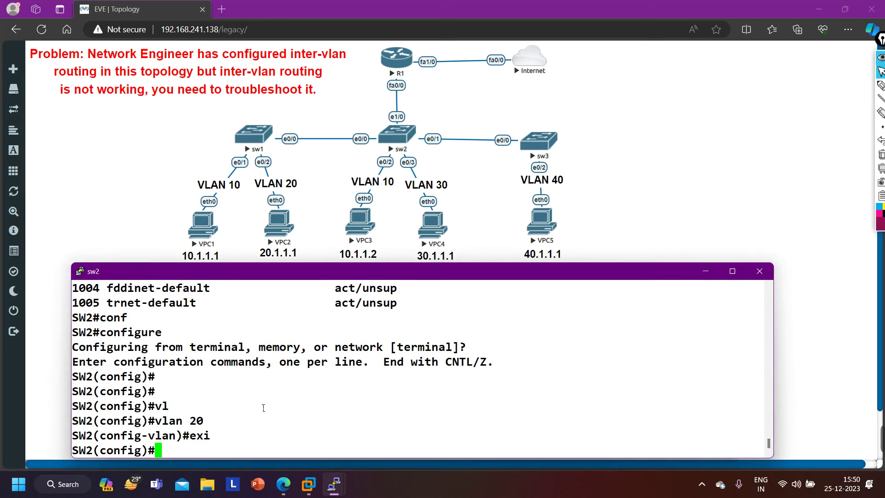
{"action": "key", "text": "ctrl+z"}
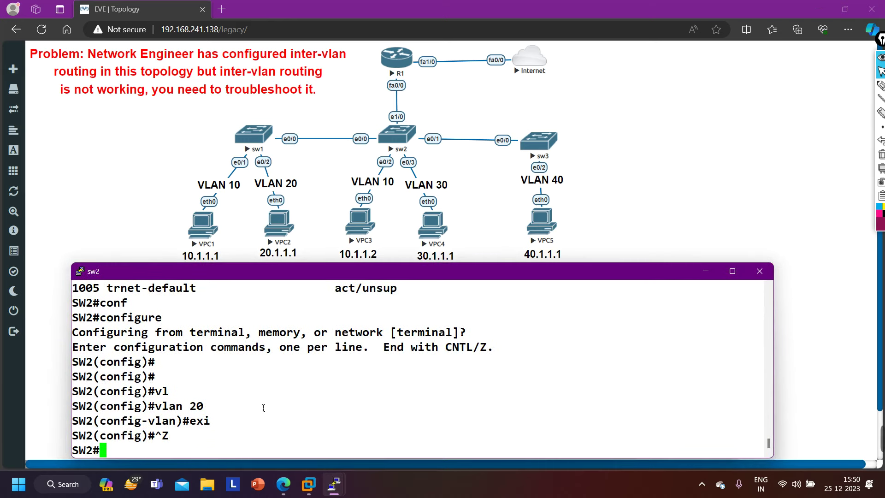
{"action": "key", "text": "Return"}
{"action": "key", "text": "Return"}
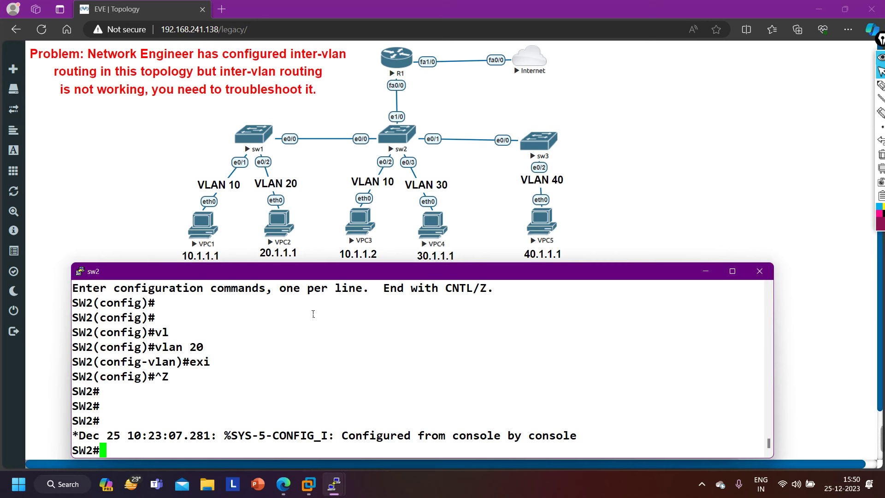
{"action": "key", "text": "Return"}
Step: Run show int trunk on SW2 and highlight VLAN 20 among the active VLANs of port Et0/0
{"action": "type", "text": "sh"}
{"action": "key", "text": "Tab"}
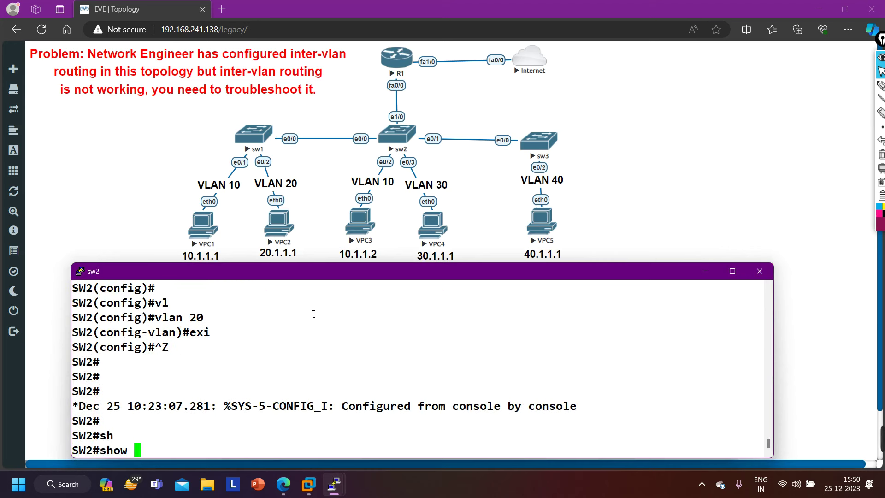
{"action": "type", "text": "int tru"}
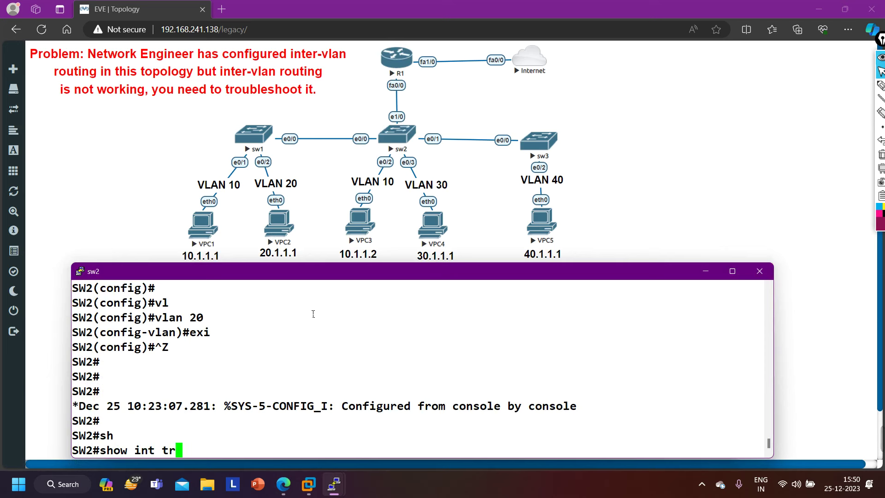
{"action": "key", "text": "Tab"}
{"action": "key", "text": "Return"}
{"action": "scroll", "coordinate": [237, 353], "scroll_direction": "up", "scroll_amount": 2}
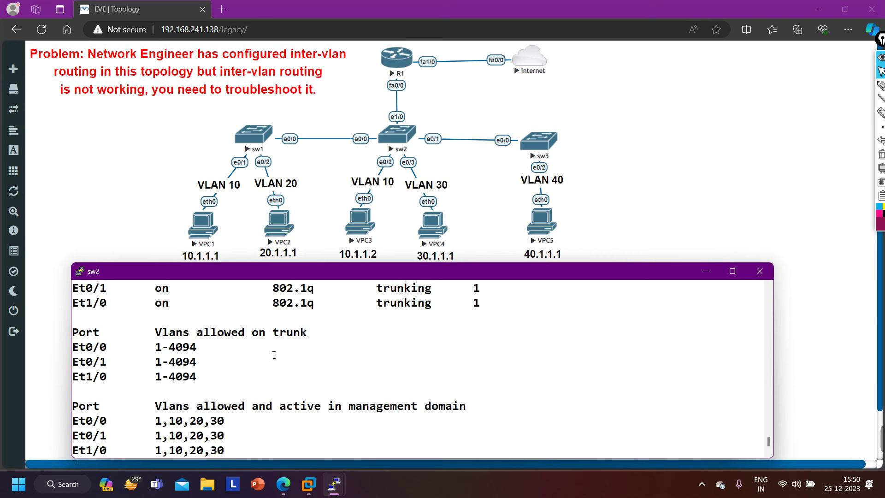
{"action": "left_click_drag", "start_coordinate": [219, 421], "coordinate": [193, 422]}
{"action": "scroll", "coordinate": [274, 380], "scroll_direction": "down", "scroll_amount": 2}
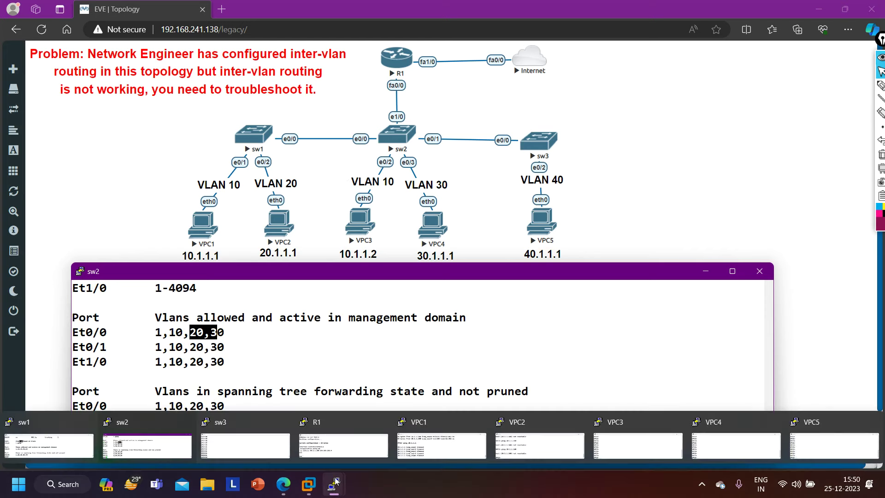
Step: Switch to the R1 console and run show run int f0/0.2 to check the VLAN 20 subinterface configuration
{"action": "left_click", "coordinate": [340, 446]}
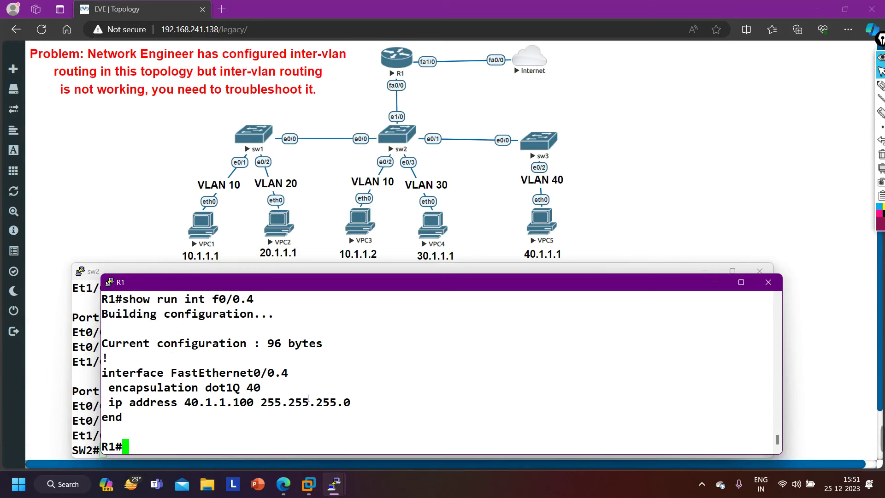
{"action": "type", "text": "sh"}
{"action": "key", "text": "Tab"}
{"action": "type", "text": "run "}
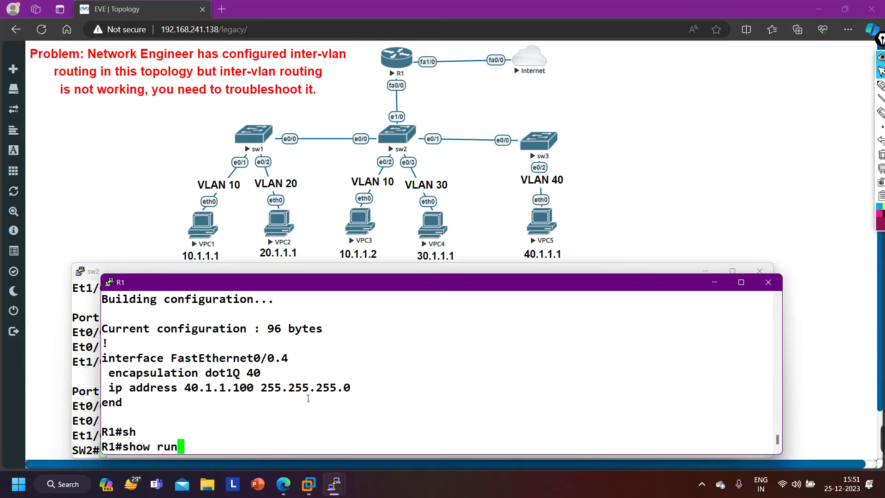
{"action": "type", "text": "int f0/"}
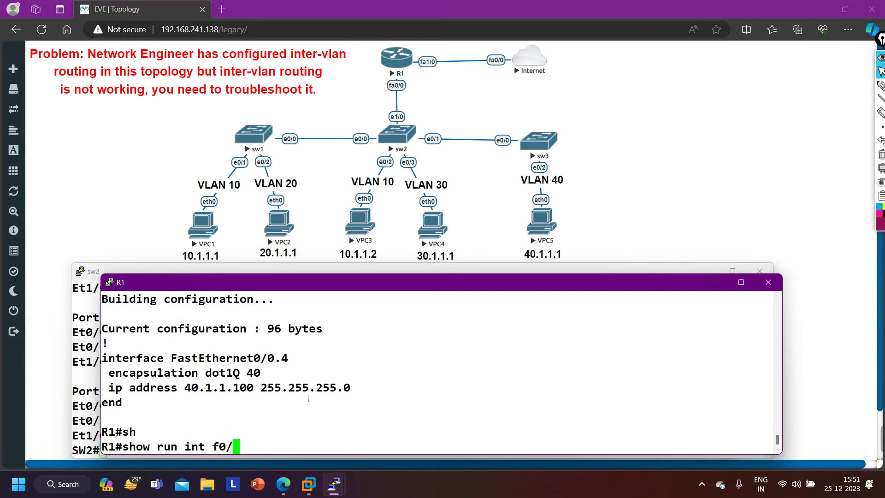
{"action": "type", "text": "0.2"}
{"action": "key", "text": "Return"}
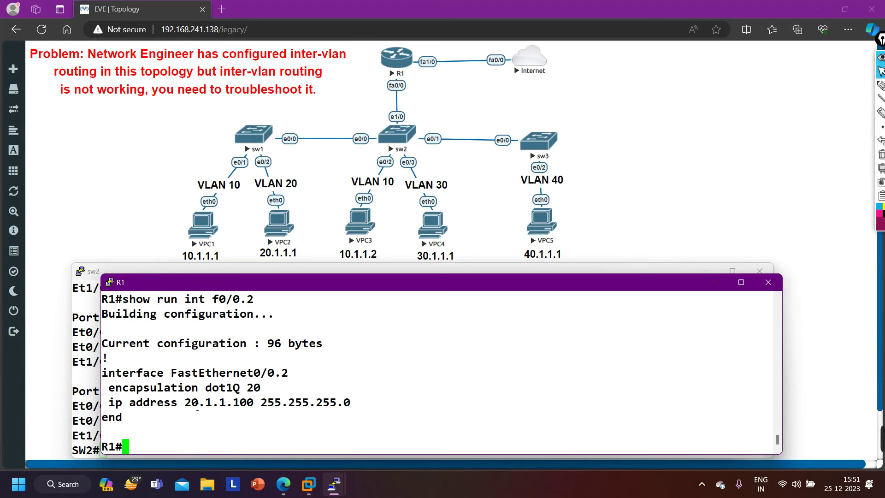
Step: Highlight the encapsulation and IP address lines of R1's FastEthernet0/0.2 configuration, and minimize the R1 console
{"action": "left_click_drag", "start_coordinate": [123, 389], "coordinate": [275, 389]}
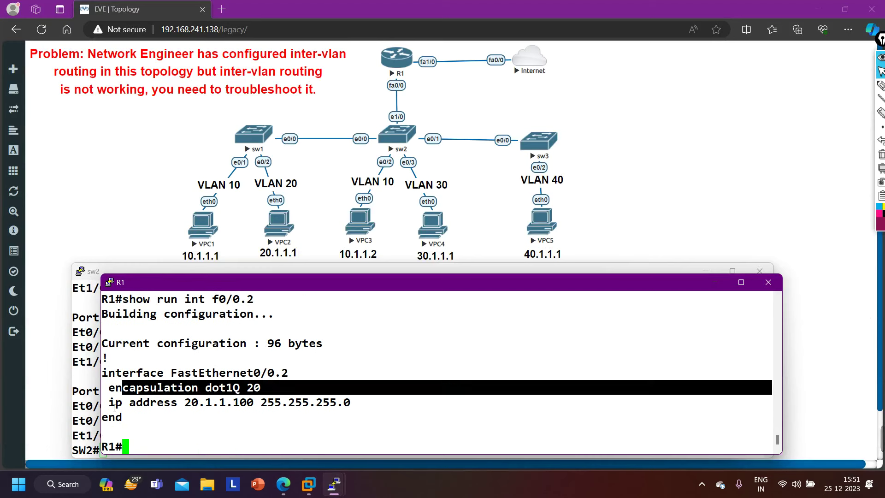
{"action": "left_click_drag", "start_coordinate": [114, 403], "coordinate": [208, 410]}
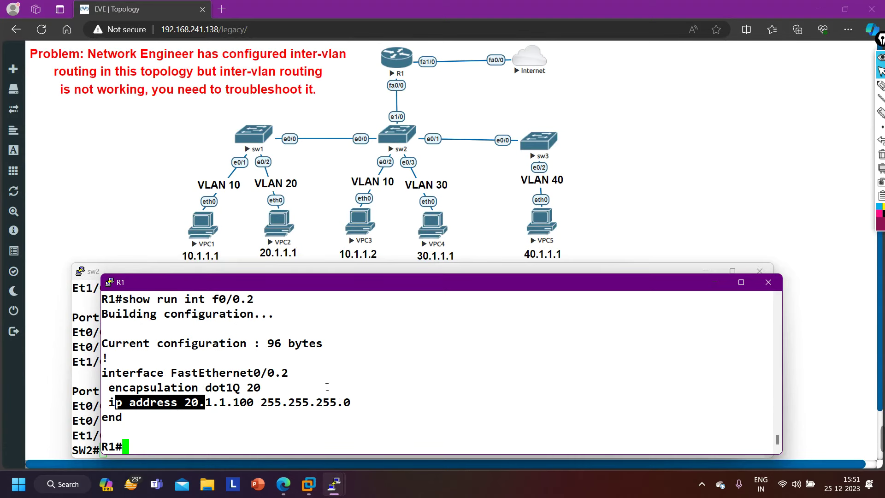
{"action": "left_click", "coordinate": [714, 282]}
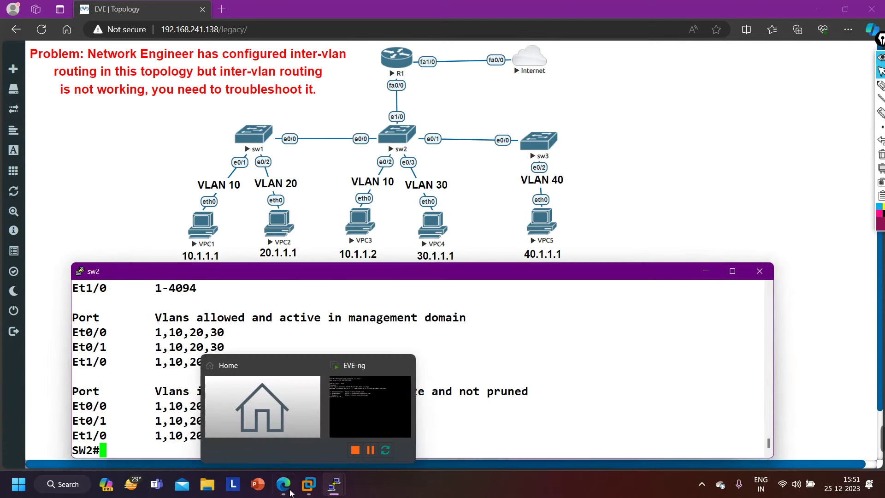
Step: Switch to the VPC2 console and repeat the ping to its gateway 20.1.1.100
{"action": "mouse_move", "coordinate": [335, 489]}
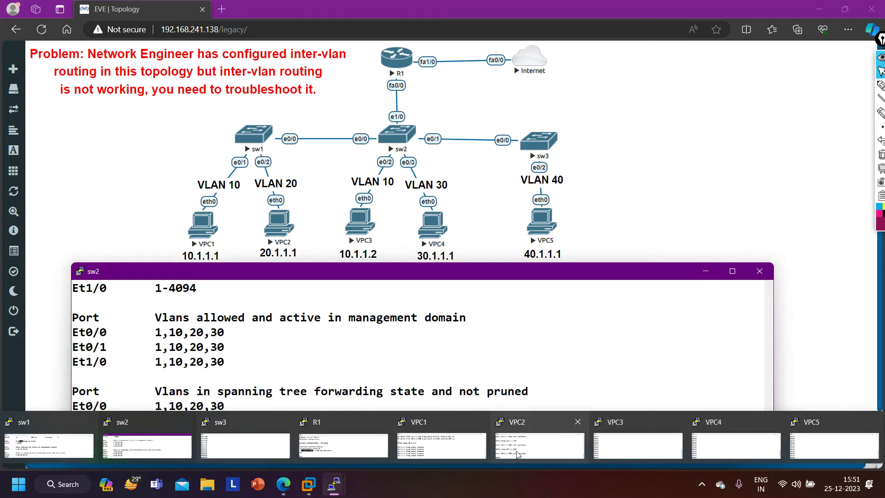
{"action": "left_click", "coordinate": [539, 444]}
{"action": "key", "text": "Up"}
{"action": "key", "text": "Return"}
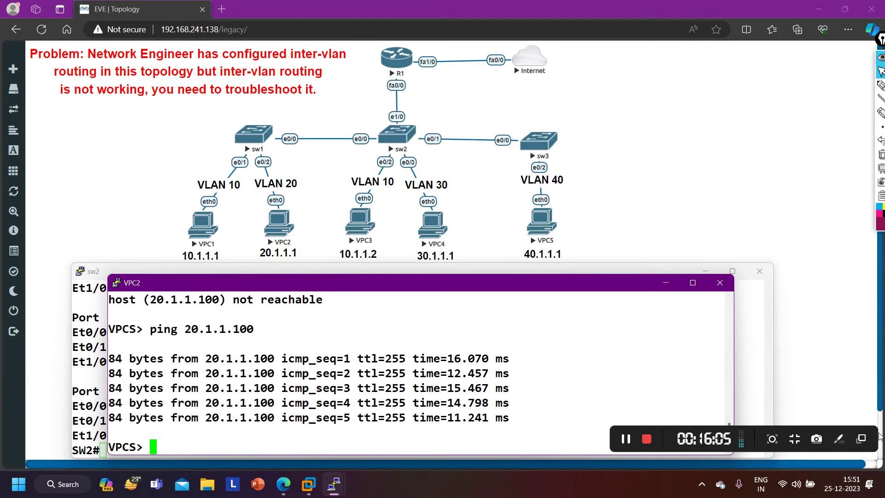
Step: Switch to the VPC1 console and repeat the ping to VPC2 at 20.1.1.1
{"action": "mouse_move", "coordinate": [335, 484]}
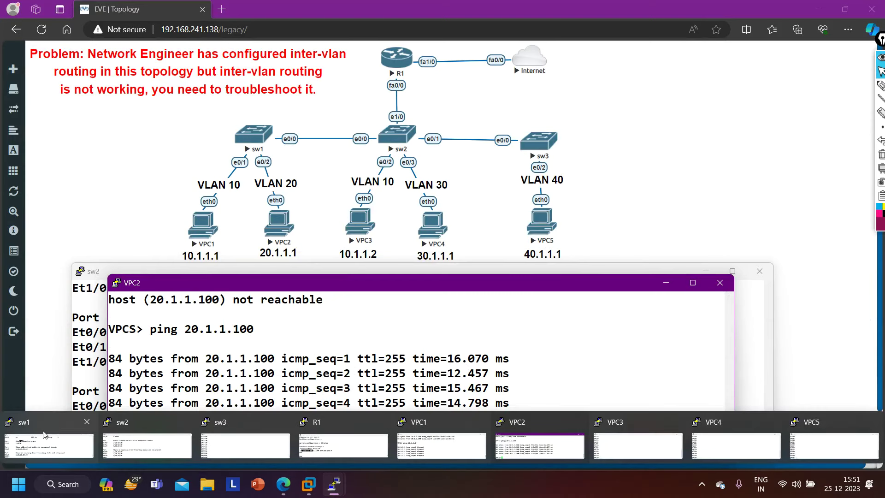
{"action": "left_click", "coordinate": [483, 450]}
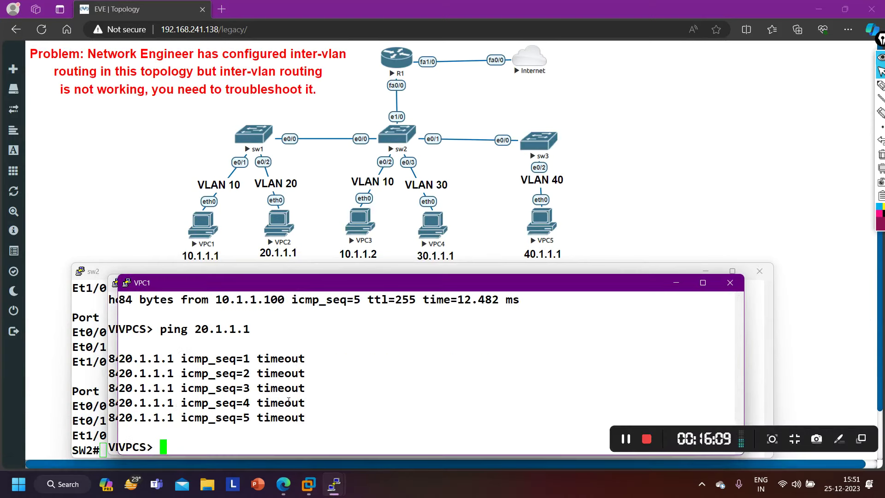
{"action": "key", "text": "Up"}
{"action": "key", "text": "Return"}
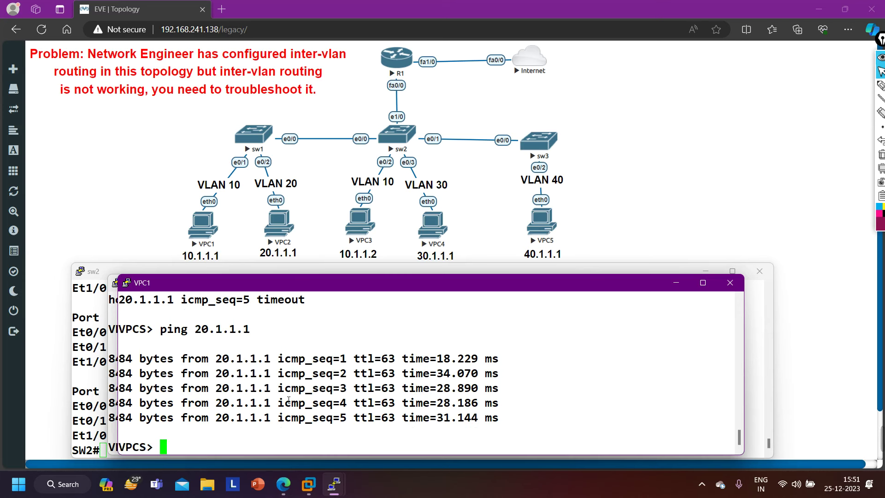
Step: Return to the VPC2 console and ping VPC3 at 10.1.1.2
{"action": "mouse_move", "coordinate": [333, 484]}
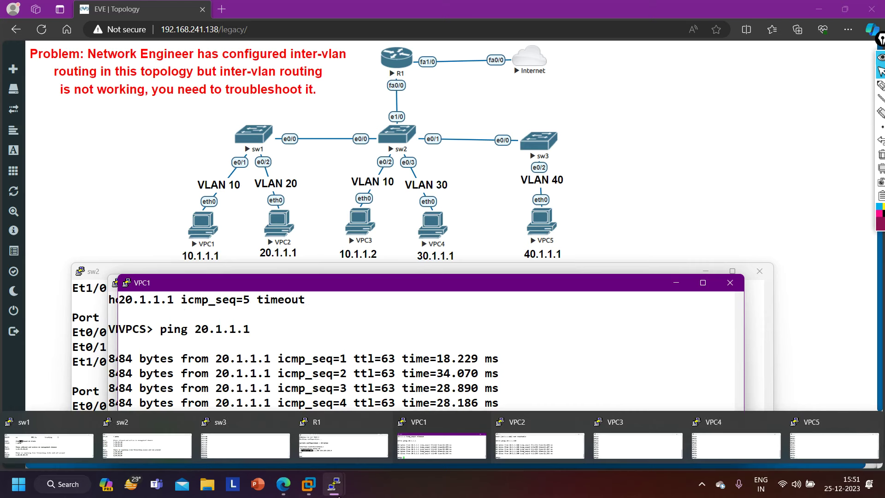
{"action": "left_click", "coordinate": [539, 445]}
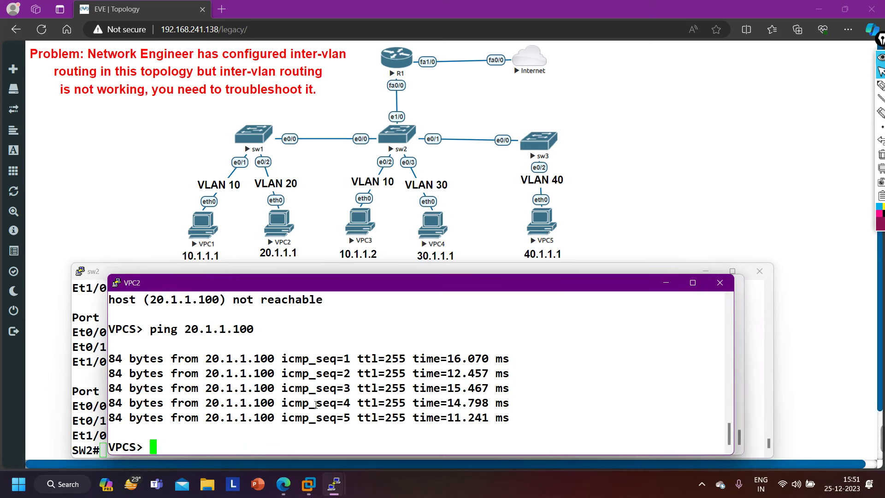
{"action": "type", "text": "ping "}
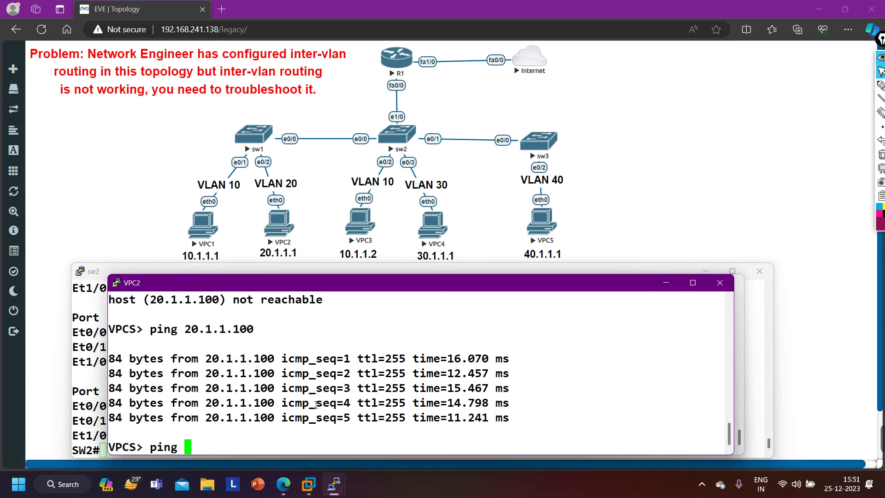
{"action": "type", "text": "10.1.1.2"}
{"action": "key", "text": "Return"}
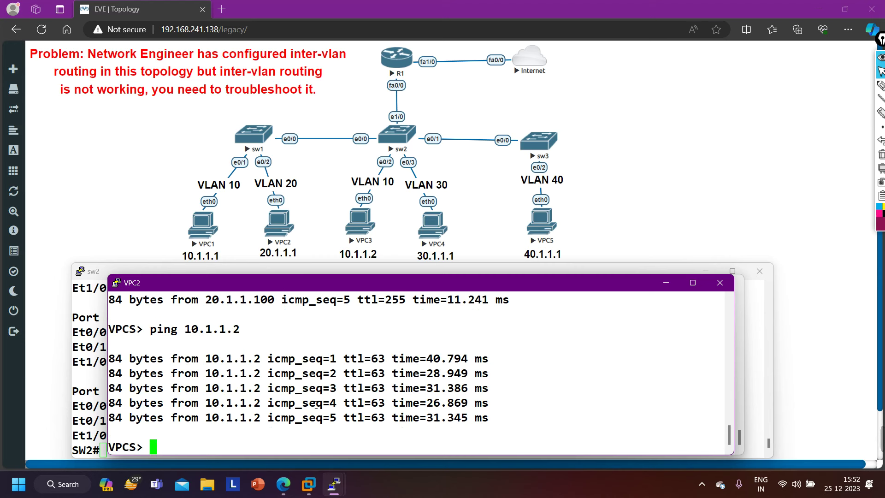
Step: From VPC2, ping VPC4 at 30.1.1.1 and VPC5 at 40.1.1.1
{"action": "type", "text": "ping 30.1.1.1"}
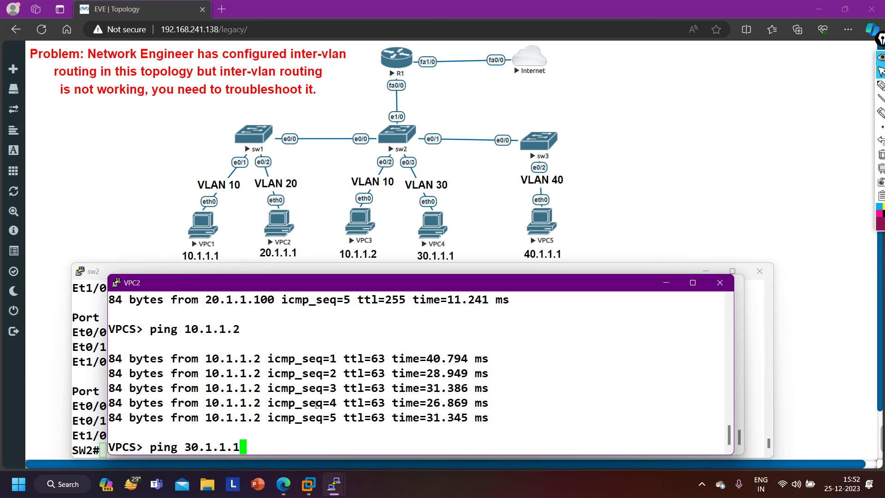
{"action": "key", "text": "Return"}
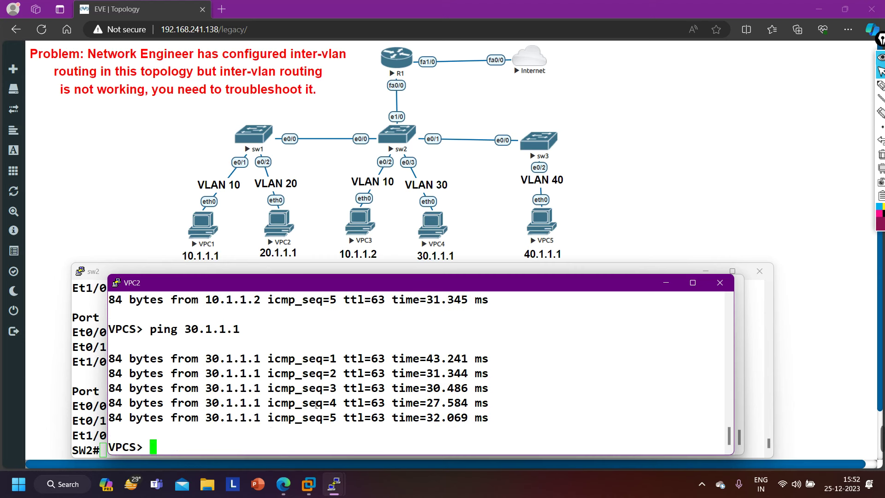
{"action": "type", "text": "ping 4"}
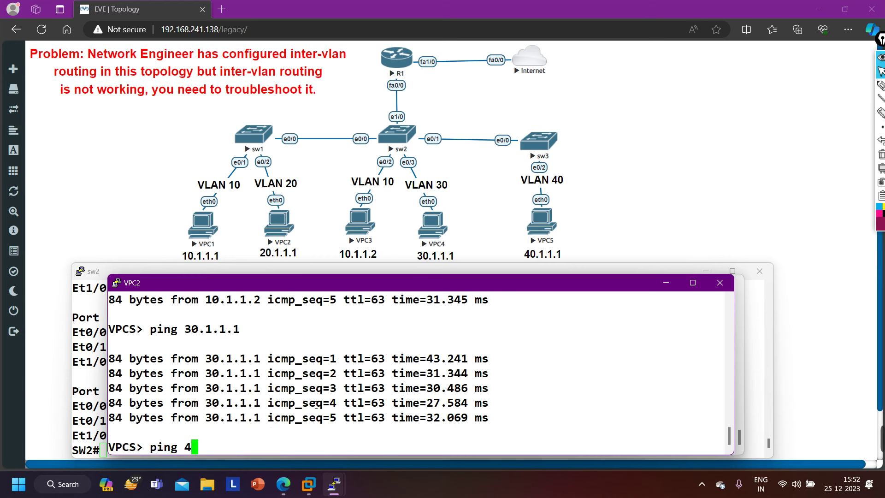
{"action": "type", "text": "0.1.1.1"}
{"action": "key", "text": "Return"}
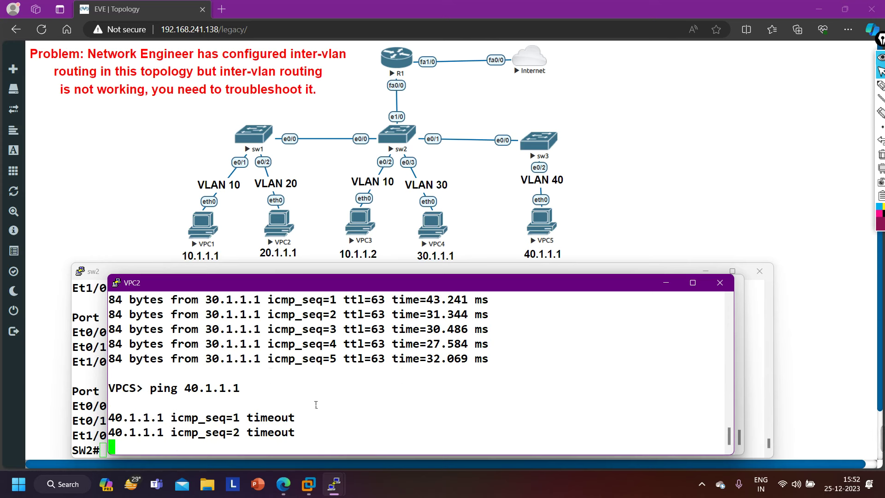
Step: Switch to the VPC1 console and ping 30.1.1.1 and 40.1.1.1
{"action": "key", "text": "alt+Tab"}
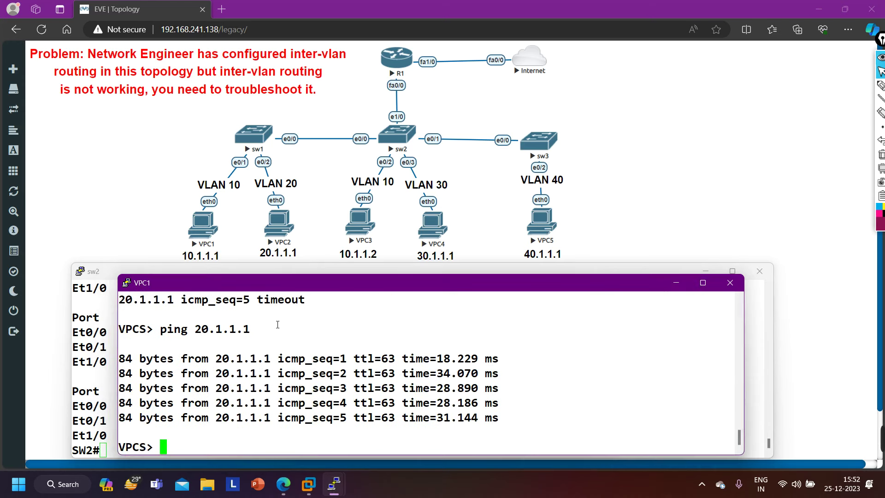
{"action": "type", "text": "ping"}
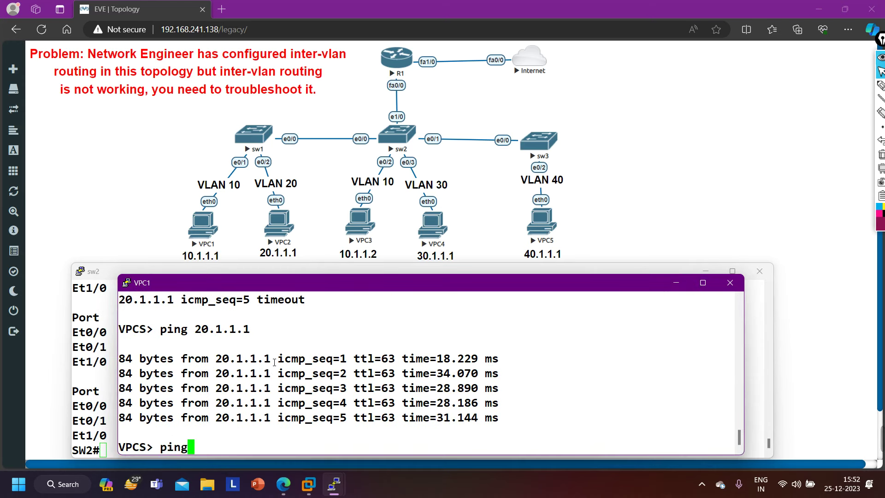
{"action": "type", "text": " 30.1.1.1"}
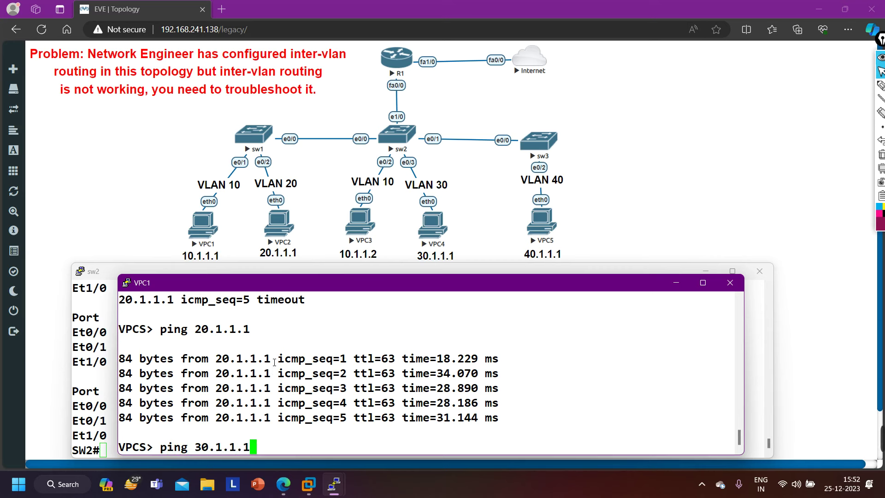
{"action": "key", "text": "Return"}
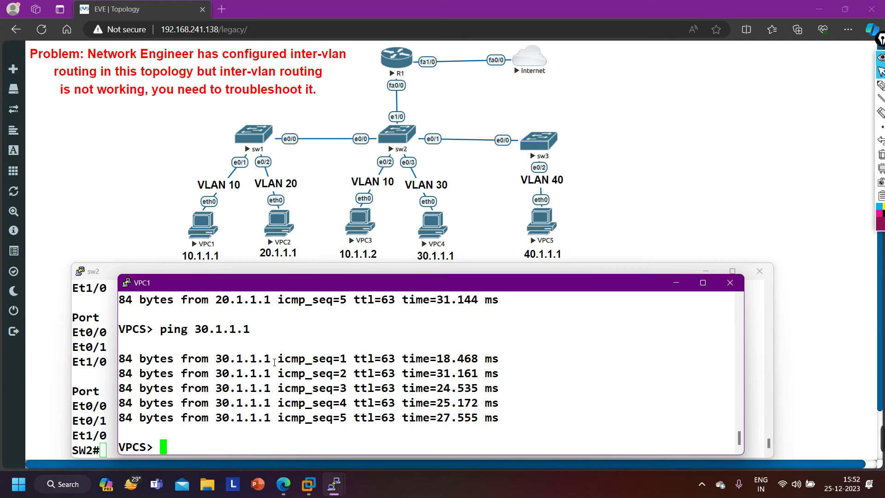
{"action": "type", "text": "ping 40."}
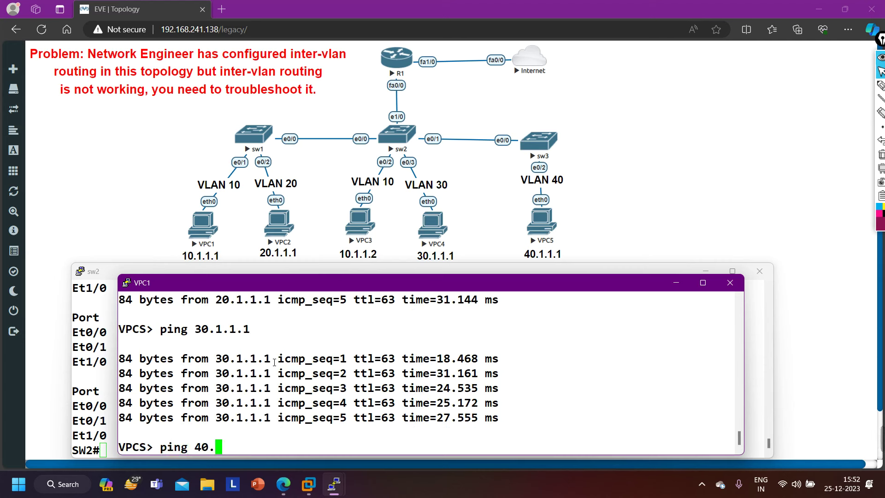
{"action": "type", "text": "1.1.1"}
{"action": "key", "text": "Return"}
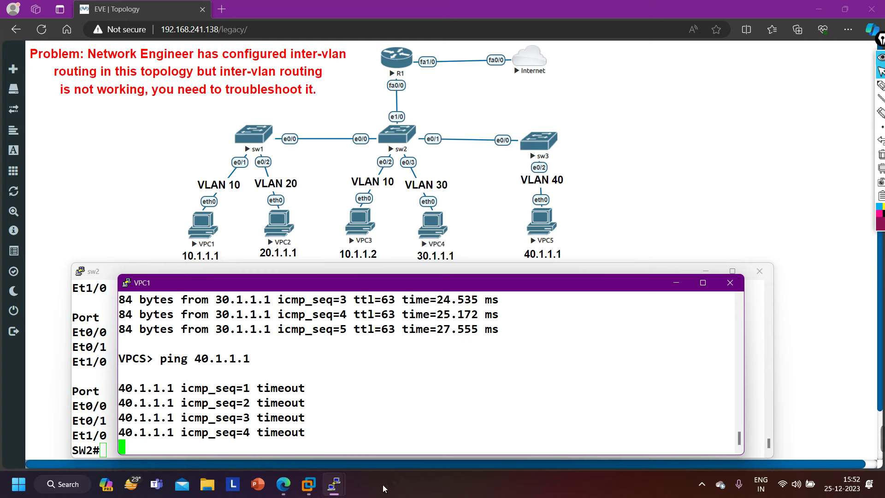
Step: Switch to the VPC5 console and run show ip all to check its address and gateway
{"action": "mouse_move", "coordinate": [337, 495]}
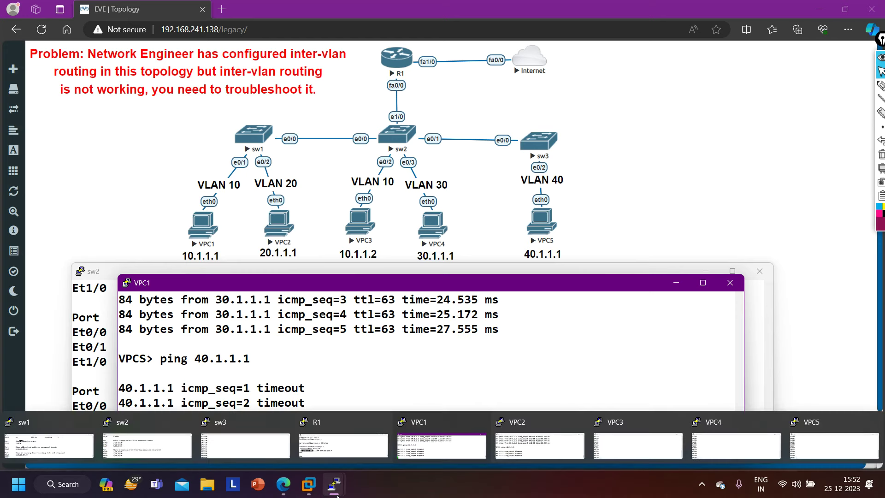
{"action": "left_click", "coordinate": [825, 457]}
{"action": "type", "text": "sh"}
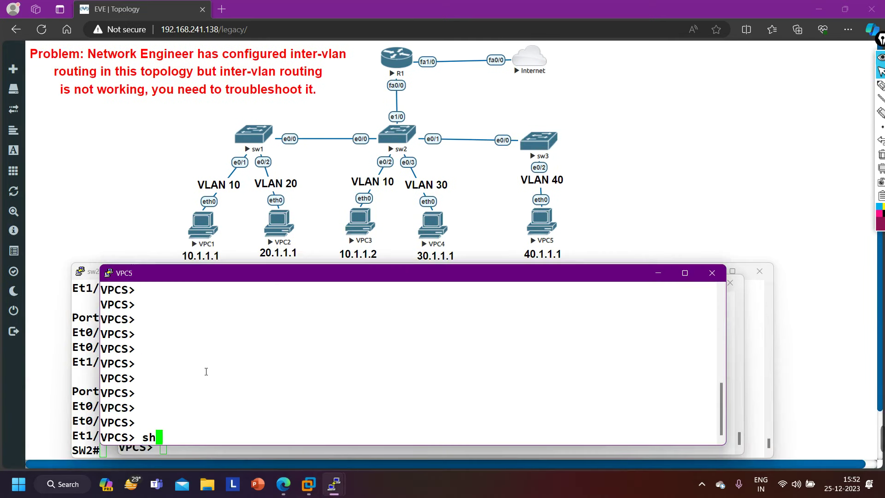
{"action": "type", "text": "ow ip all"}
{"action": "key", "text": "Return"}
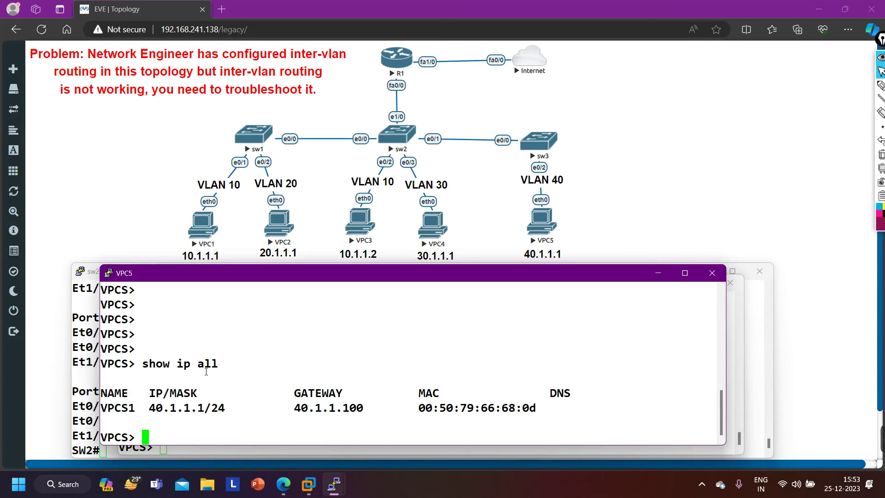
Step: Ping the gateway 40.1.1.100 from VPC5 and bring the topology page to the front
{"action": "type", "text": "ping 40"}
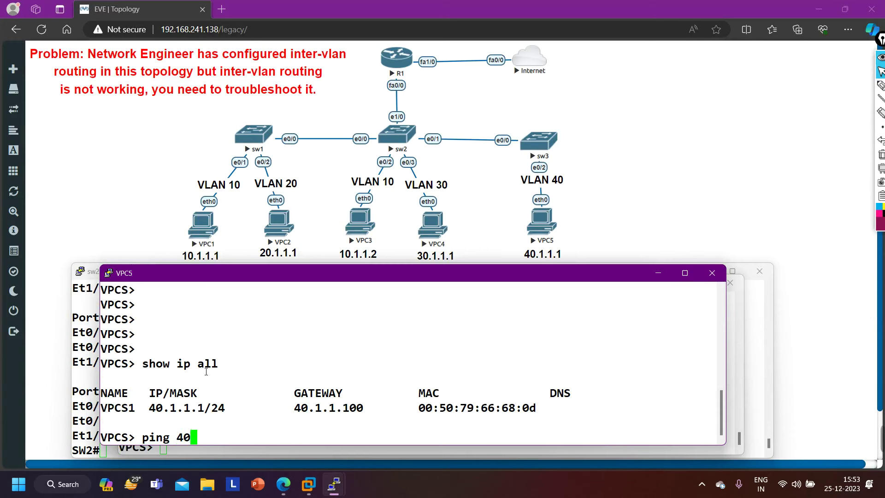
{"action": "type", "text": ".1.1.100"}
{"action": "key", "text": "Return"}
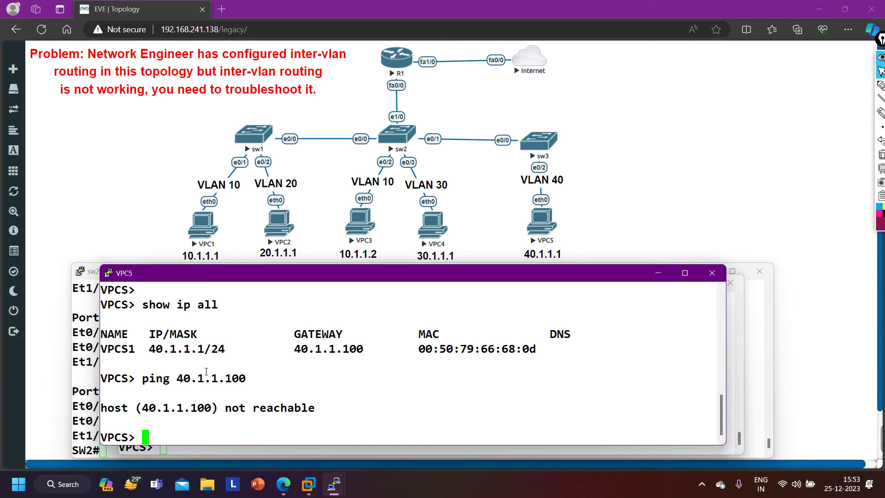
{"action": "left_click", "coordinate": [614, 182]}
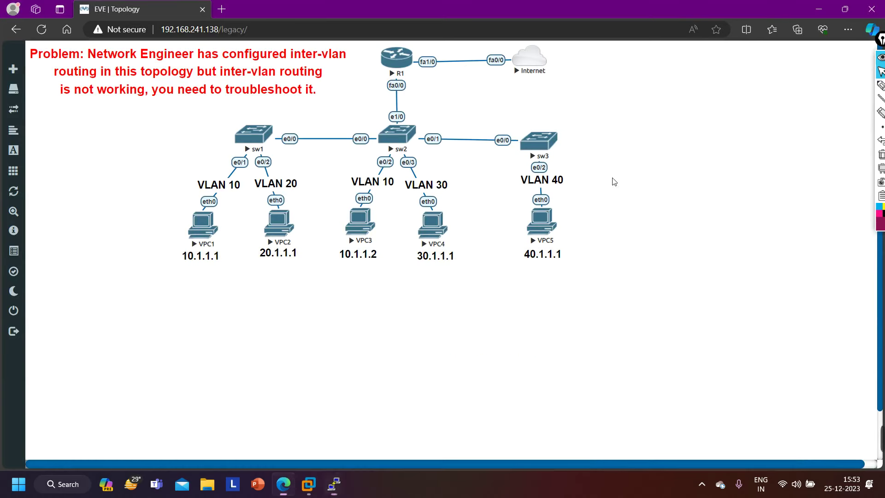
Step: Switch to the SW2 console and run show vlan brief to check which VLANs exist
{"action": "mouse_move", "coordinate": [335, 486]}
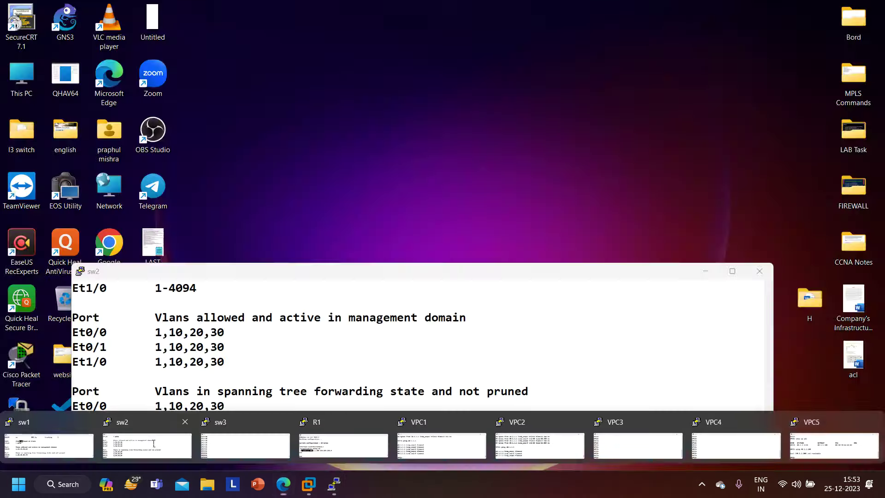
{"action": "left_click", "coordinate": [154, 443]}
{"action": "type", "text": "sh"}
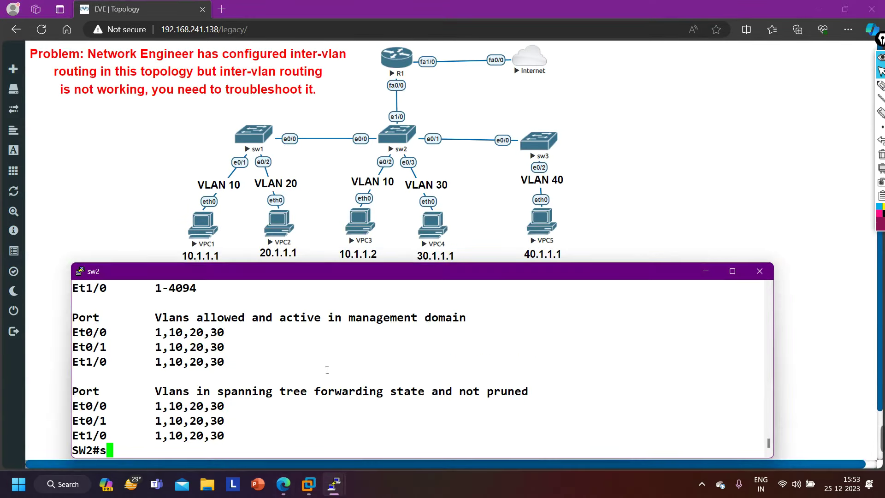
{"action": "key", "text": "Tab"}
{"action": "type", "text": "vl"}
{"action": "key", "text": "Tab"}
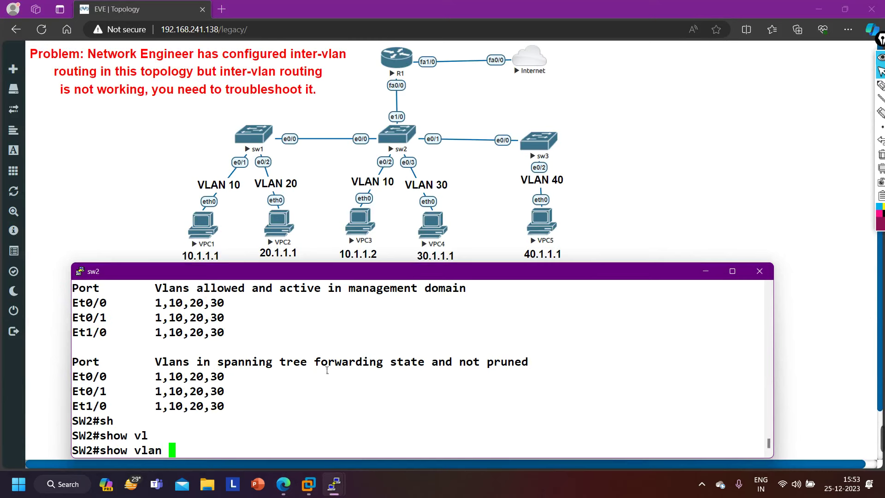
{"action": "type", "text": "br"}
{"action": "key", "text": "Tab"}
{"action": "key", "text": "Return"}
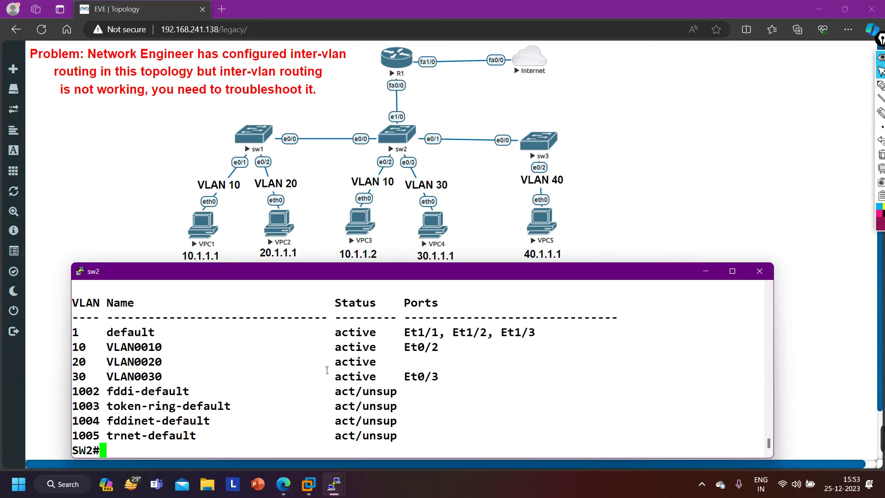
Step: Enter configuration mode on SW2, create VLAN 40, and return to the privileged EXEC prompt
{"action": "type", "text": "conf"}
{"action": "key", "text": "Tab"}
{"action": "key", "text": "Return"}
{"action": "key", "text": "Return"}
{"action": "key", "text": "Return"}
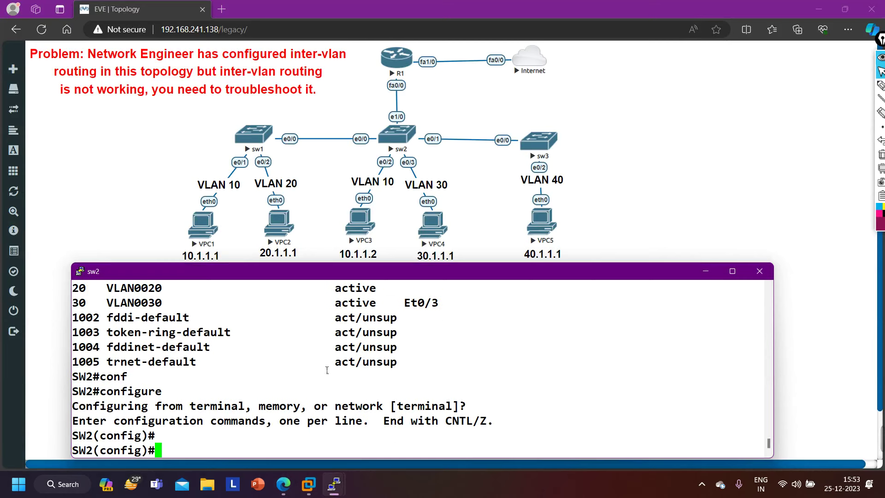
{"action": "type", "text": "vl"}
{"action": "key", "text": "Tab"}
{"action": "type", "text": "40"}
{"action": "key", "text": "Return"}
{"action": "type", "text": "exi"}
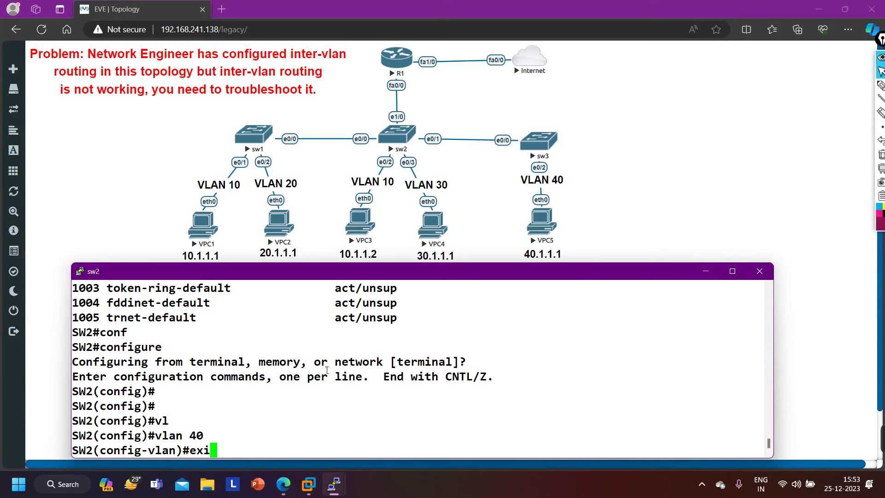
{"action": "key", "text": "Return"}
{"action": "key", "text": "ctrl+z"}
Step: Run show vlan brief on SW2 to check that VLAN 40 is in the VLAN list
{"action": "type", "text": "sh"}
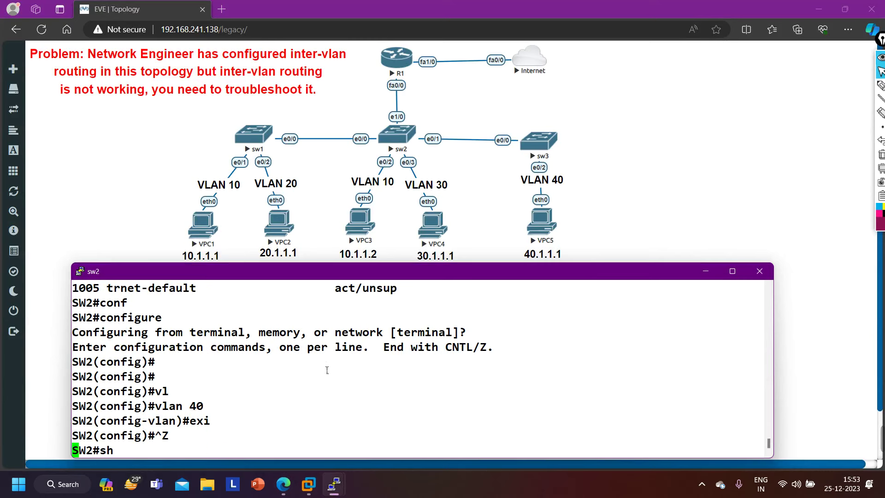
{"action": "key", "text": "Tab"}
{"action": "type", "text": "vl"}
{"action": "key", "text": "Tab"}
{"action": "type", "text": "br"}
{"action": "key", "text": "Tab"}
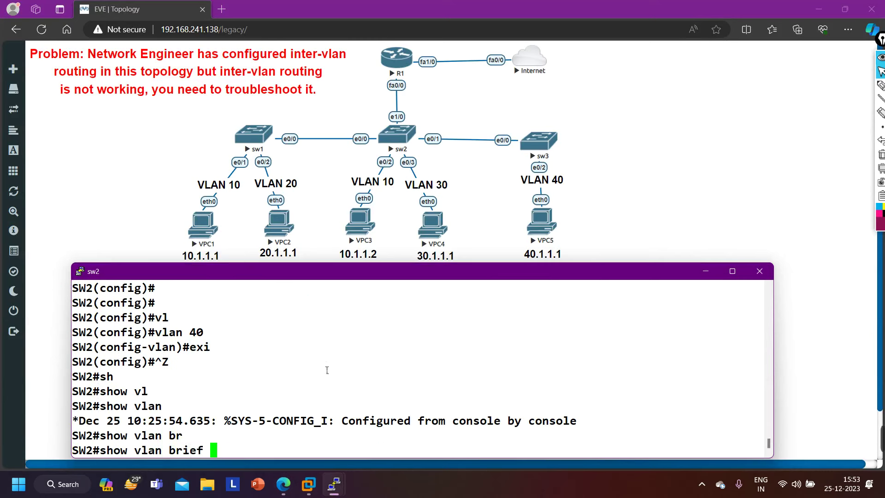
{"action": "key", "text": "Return"}
Step: Run show int trunk on SW2 and examine the VLANs allowed and active on Et0/0, Et0/1 and Et1/0
{"action": "type", "text": "sh"}
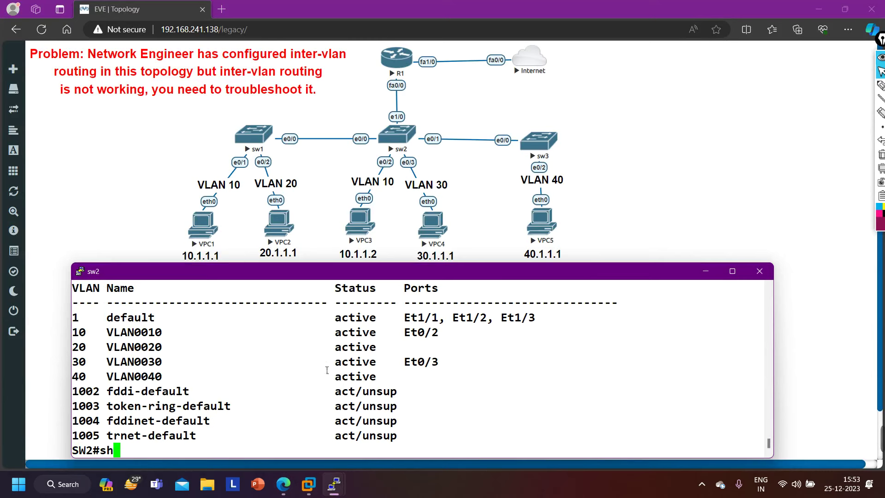
{"action": "key", "text": "Tab"}
{"action": "type", "text": "int tru"}
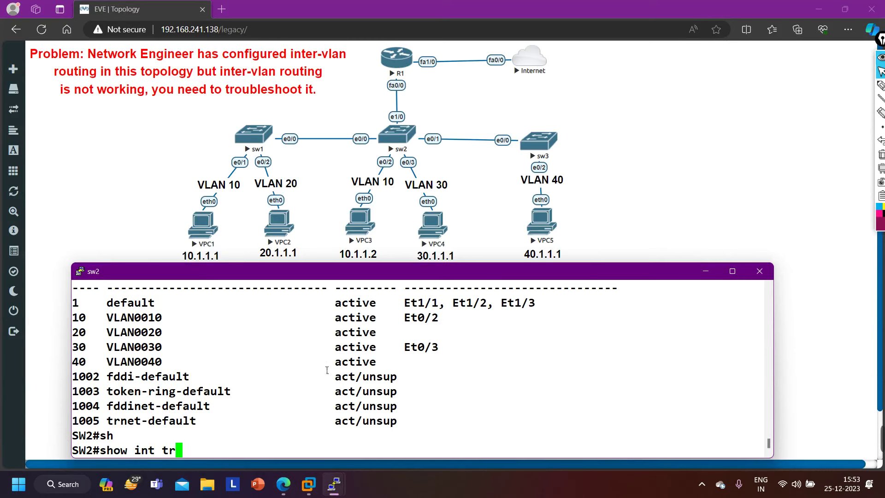
{"action": "key", "text": "Tab"}
{"action": "key", "text": "Return"}
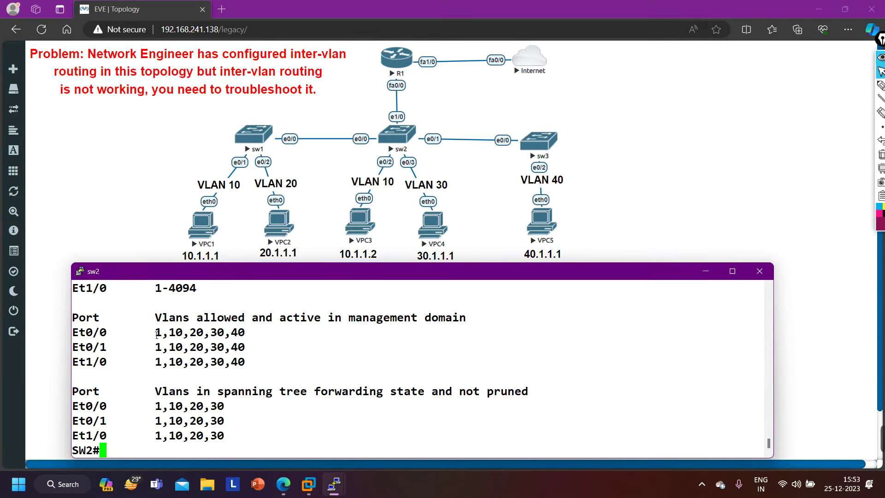
{"action": "left_click_drag", "start_coordinate": [156, 335], "coordinate": [254, 338]}
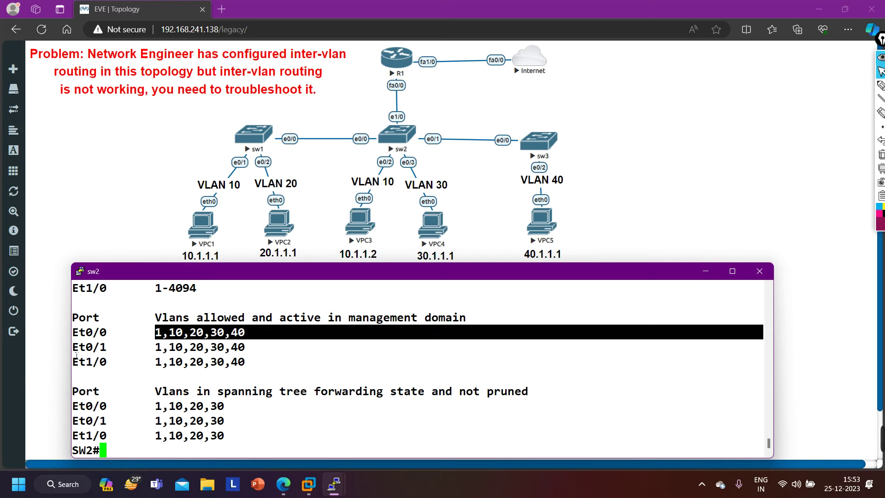
{"action": "left_click_drag", "start_coordinate": [82, 340], "coordinate": [257, 367]}
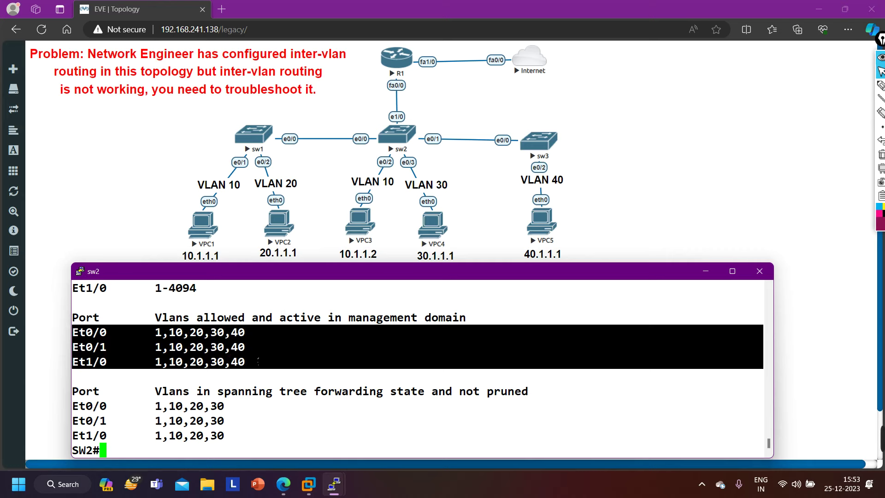
Step: Switch to the VPC5 console and repeat the ping to the gateway 40.1.1.100 until it has been sent three times
{"action": "mouse_move", "coordinate": [332, 484]}
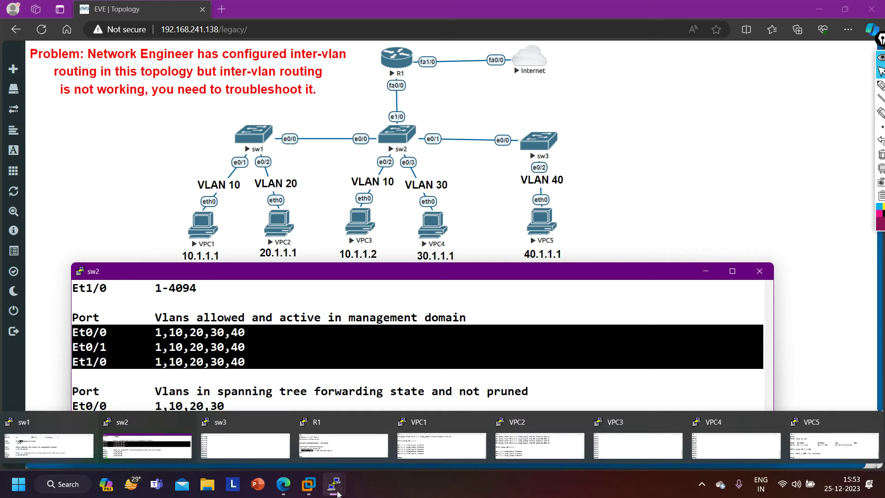
{"action": "left_click", "coordinate": [846, 436]}
{"action": "key", "text": "Up"}
{"action": "key", "text": "Return"}
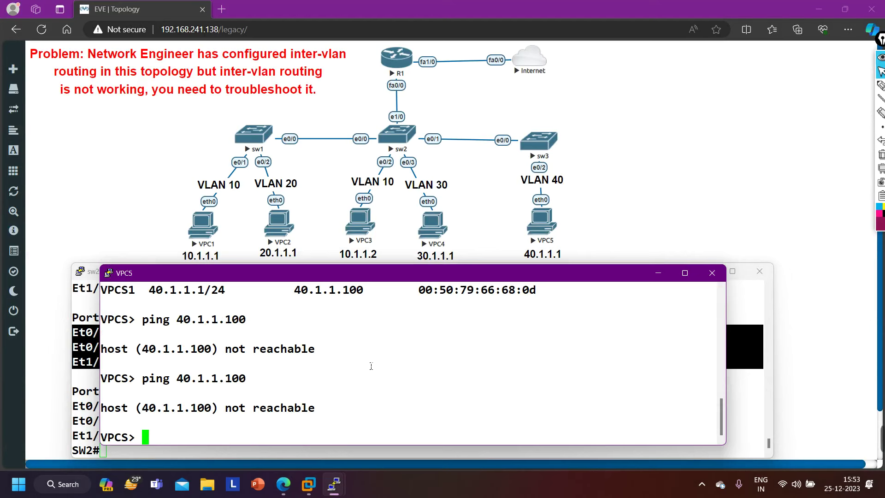
{"action": "key", "text": "Up"}
{"action": "key", "text": "Return"}
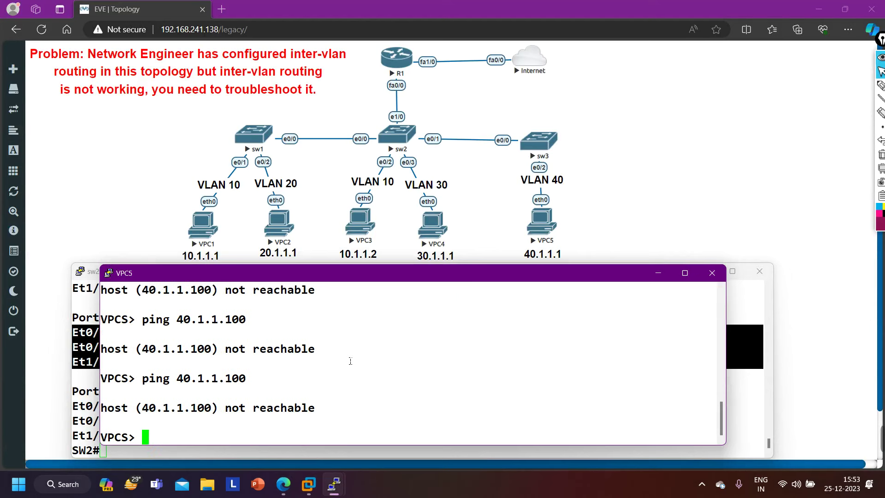
{"action": "mouse_move", "coordinate": [626, 445]}
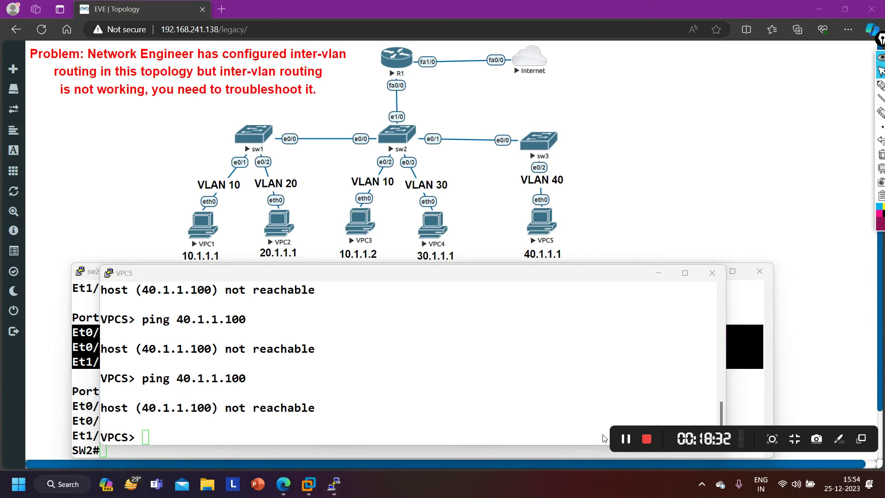
{"action": "key", "text": "Up"}
{"action": "key", "text": "Return"}
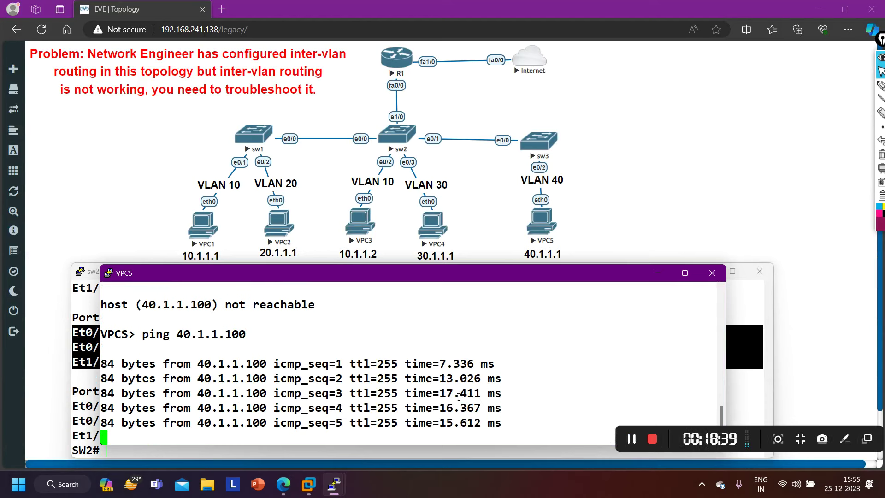
Step: Switch to the VPC1 console and ping VPC5 at 40.1.1.1 again
{"action": "mouse_move", "coordinate": [334, 484]}
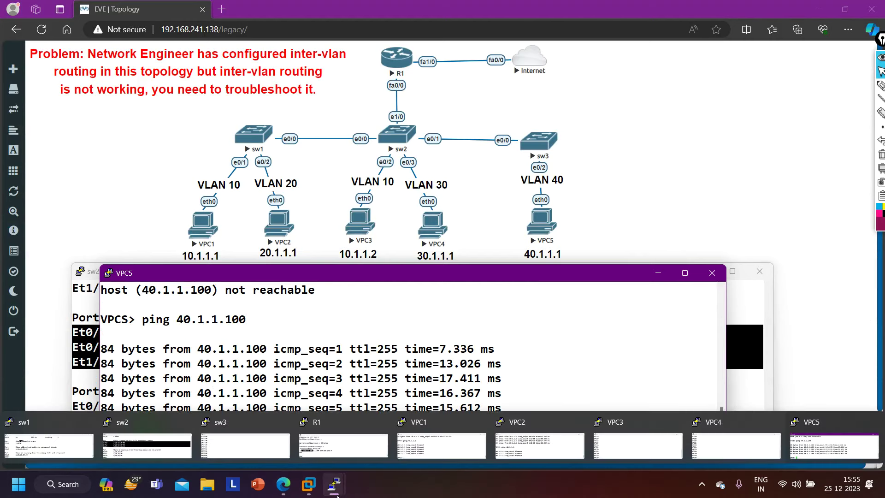
{"action": "left_click", "coordinate": [441, 445]}
{"action": "key", "text": "Up"}
{"action": "key", "text": "Return"}
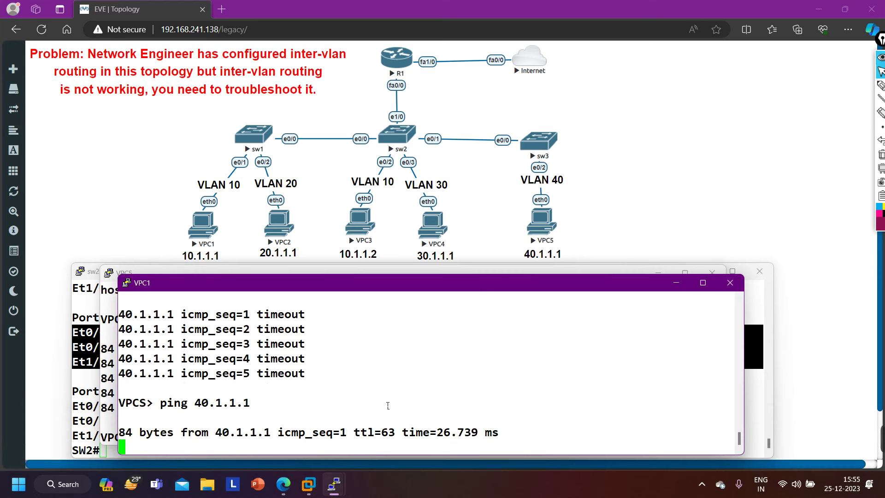